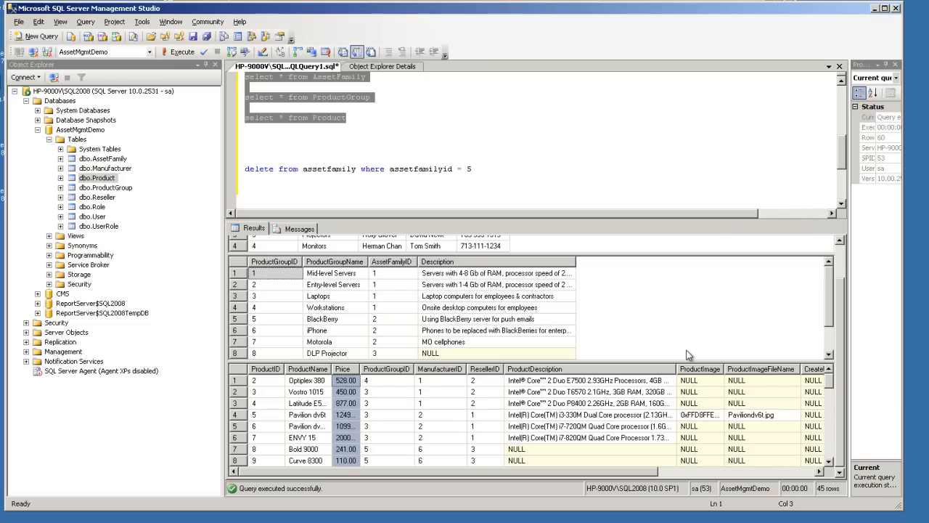
- Review the AssetFamily, ProductGroup and Product tables in the AssetMgmtDemo database
click(81, 132)
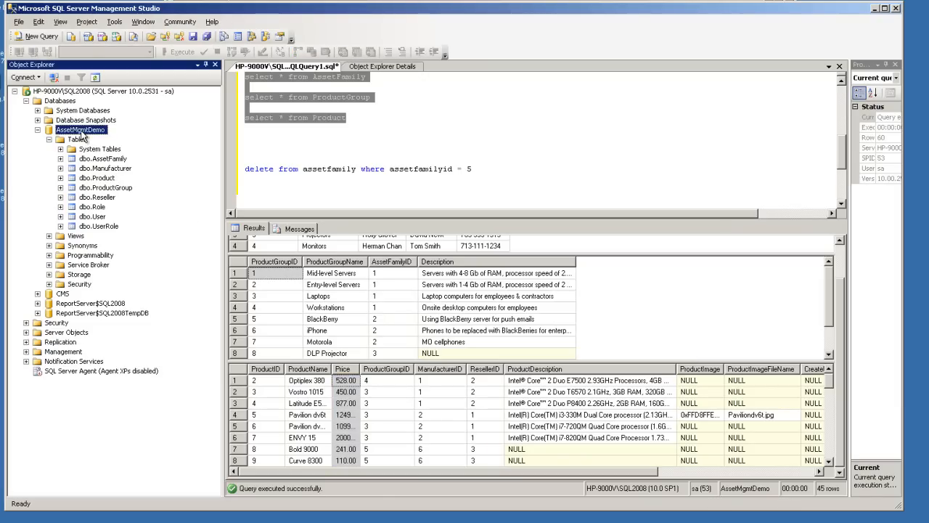
click(114, 161)
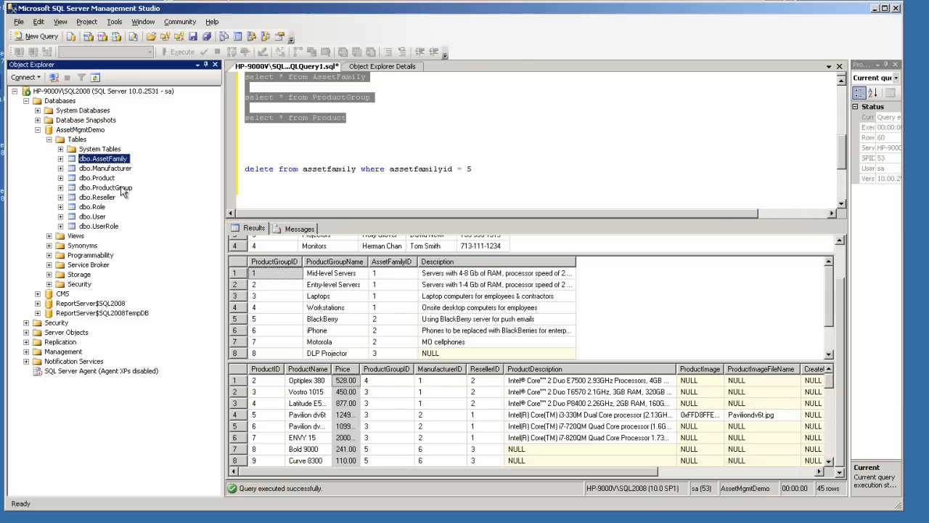
click(122, 188)
click(107, 180)
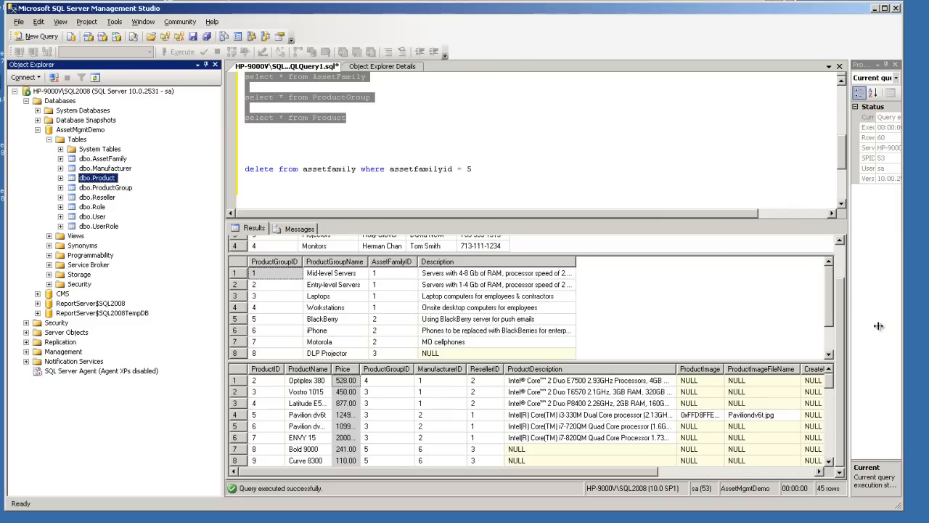
drag(842, 310, 839, 263)
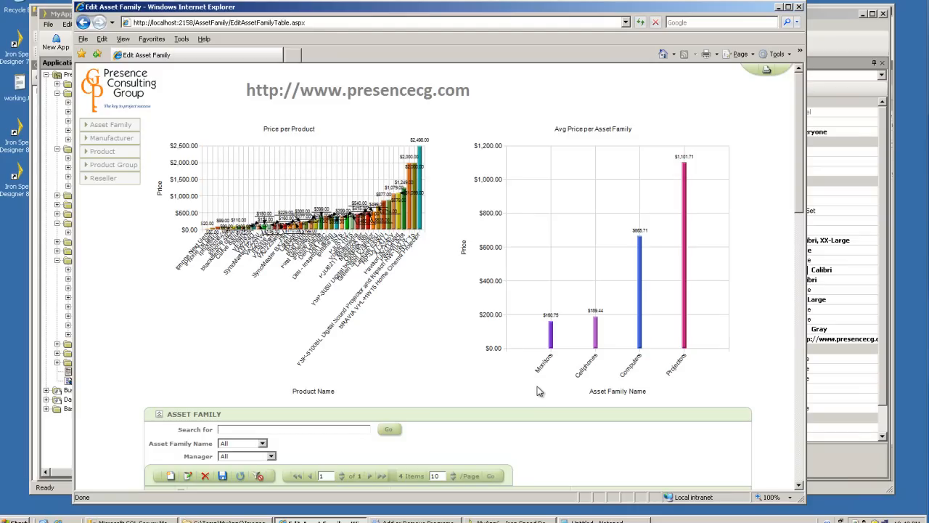
- Examine the summary price charts and the per-row charts of the asset family table on the Edit Asset Family page in Internet Explorer
scroll(543, 370, down, 5)
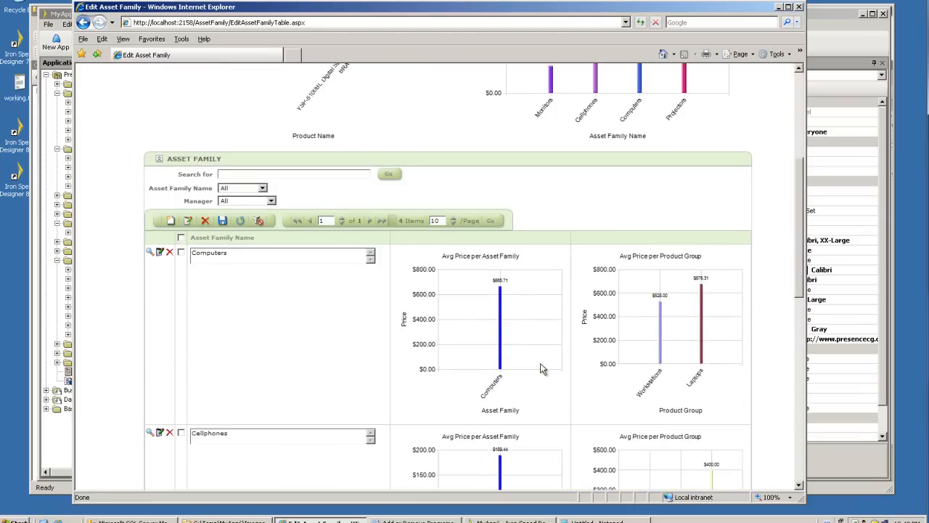
scroll(541, 370, up, 5)
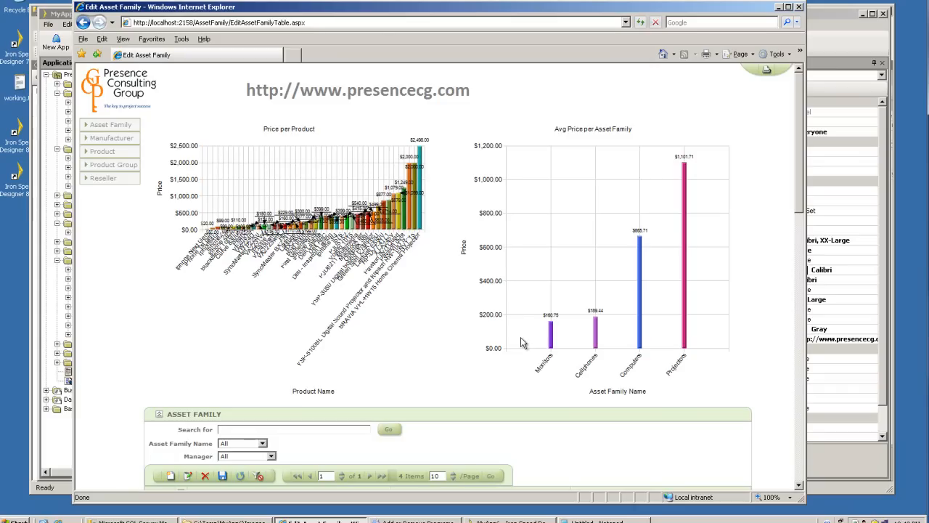
scroll(522, 343, down, 5)
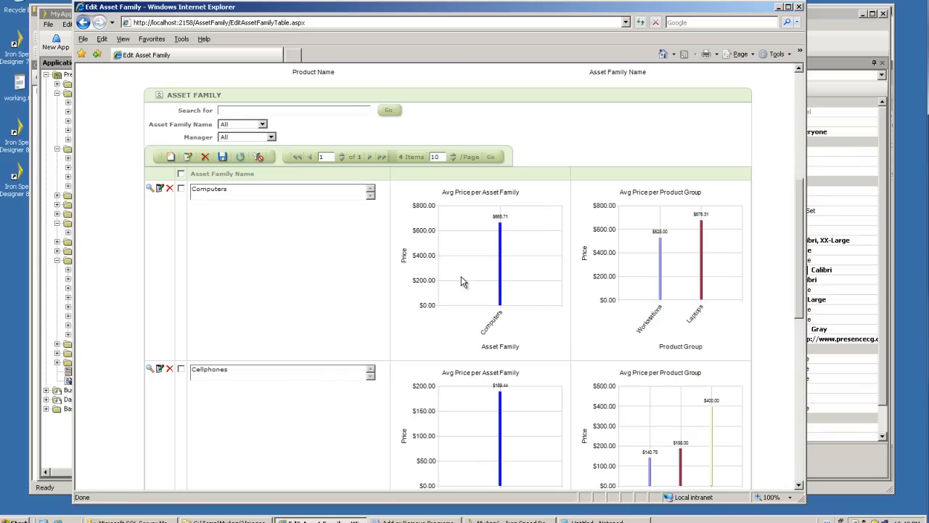
drag(229, 190, 193, 190)
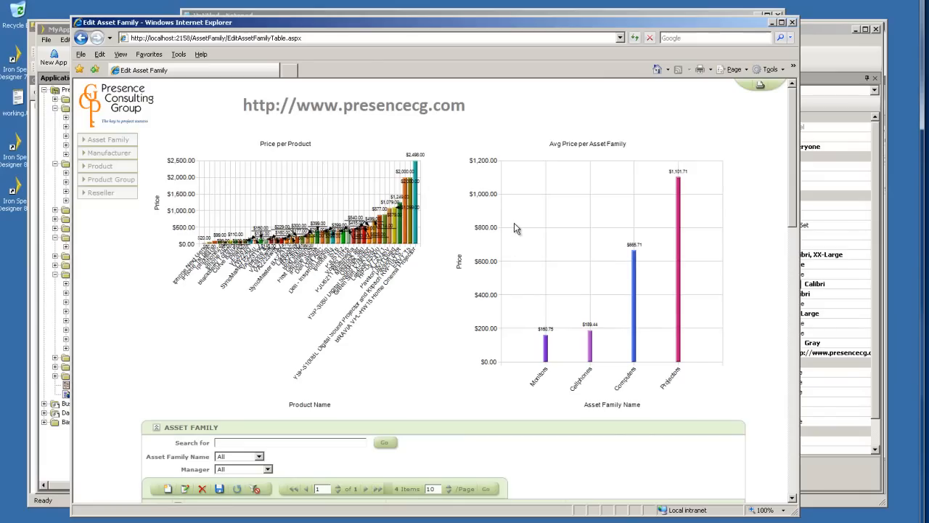
- Switch to Iron Speed Designer and start the Application Wizard for MyApp6
click(534, 521)
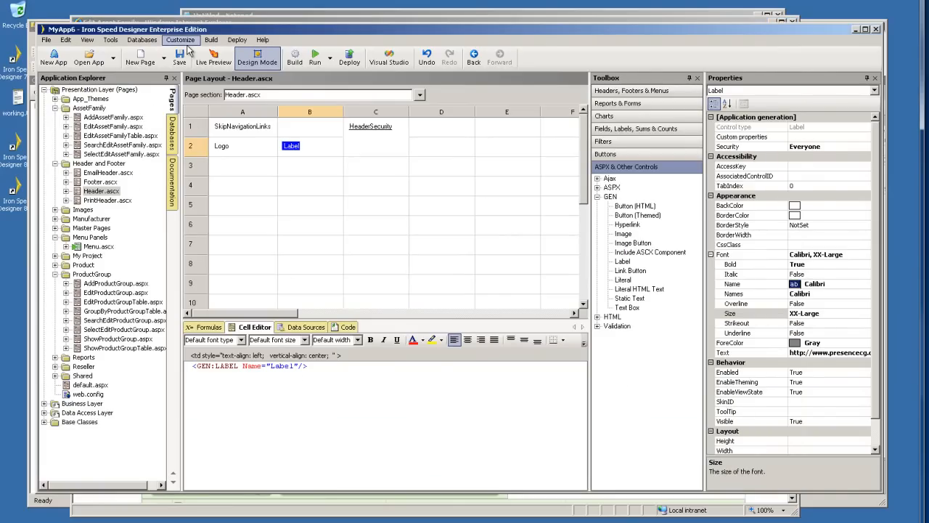
click(142, 40)
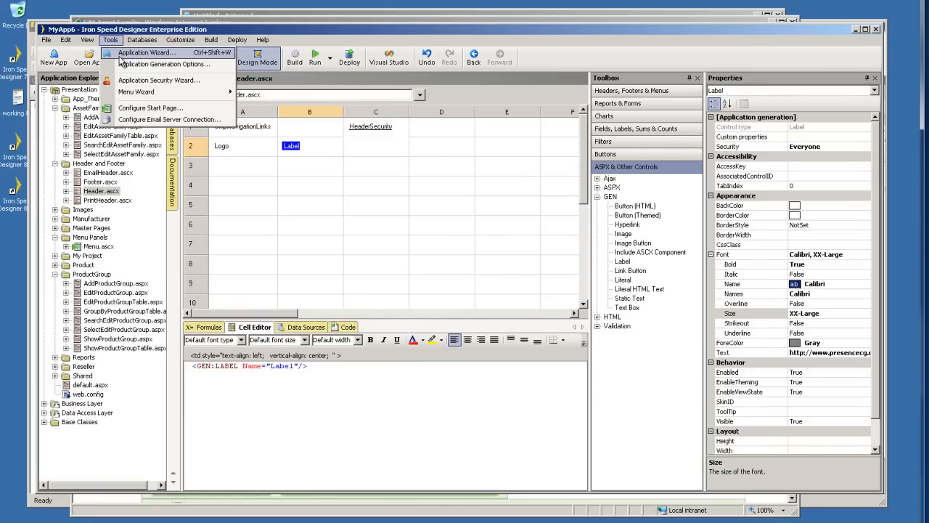
click(123, 53)
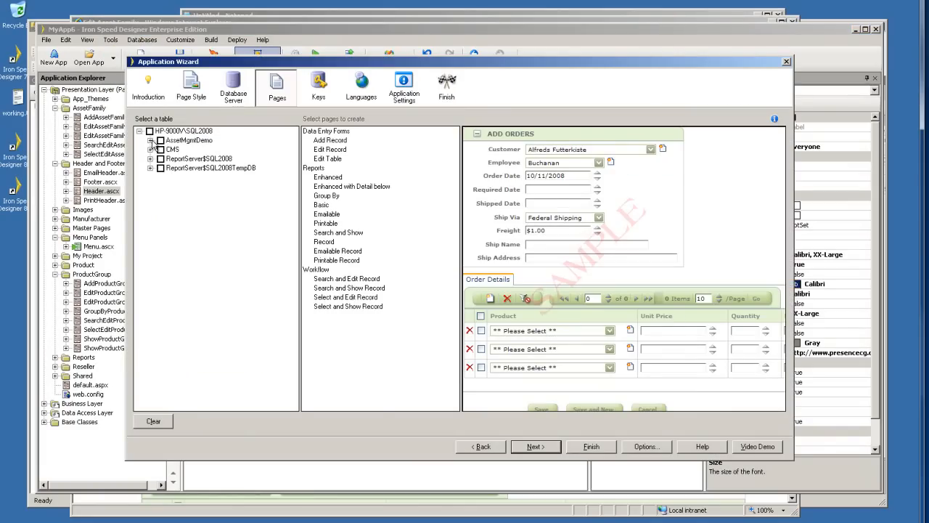
- Choose only the AssetFamily table of the AssetMgmtDemo database for page creation, excluding all other tables, views and custom queries
click(151, 140)
click(161, 140)
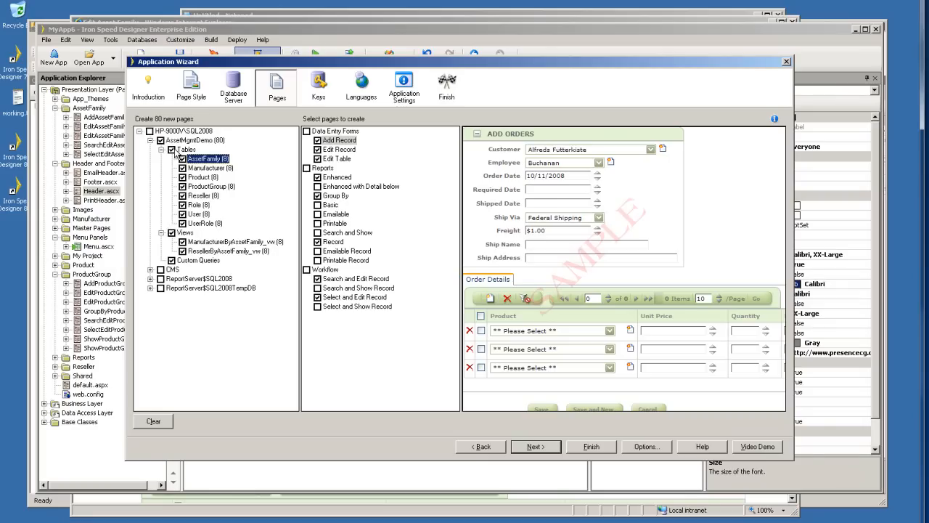
click(172, 150)
click(172, 232)
click(171, 260)
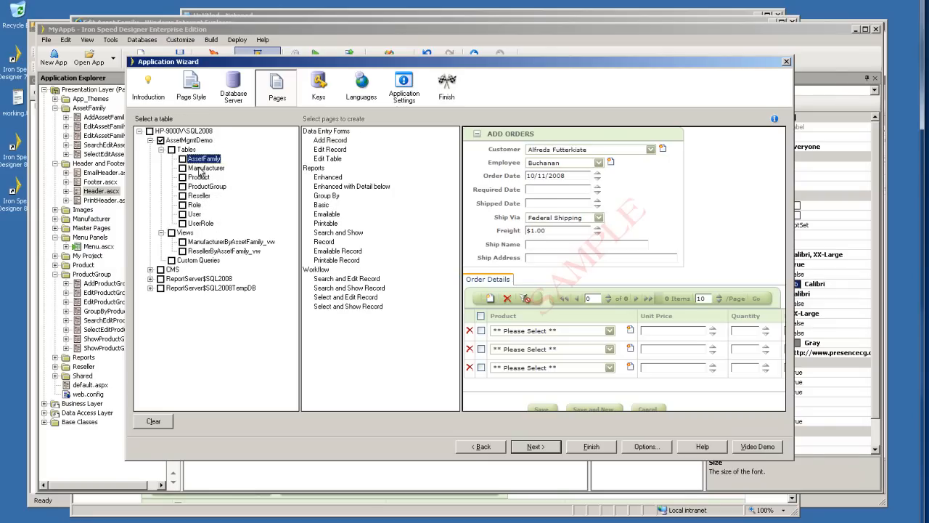
click(183, 159)
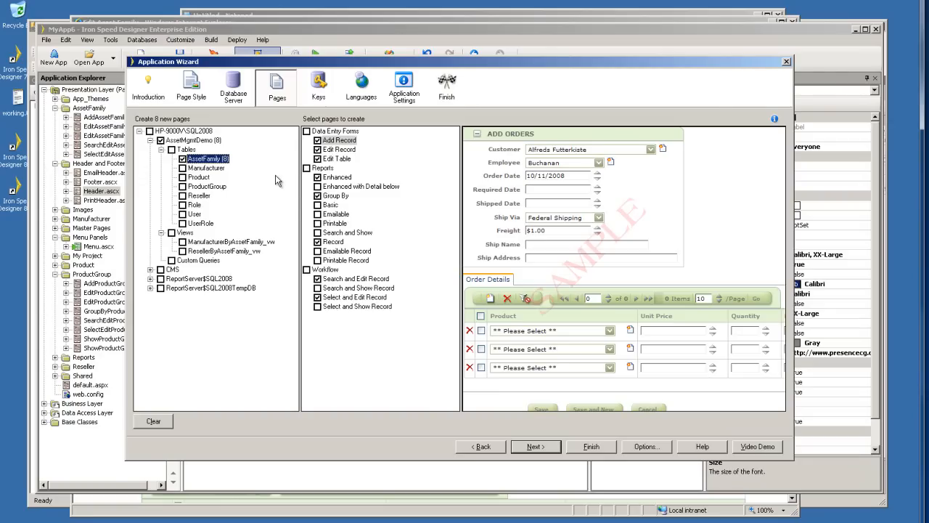
- Limit the pages to create for AssetFamily to the Edit Table data entry form
click(307, 131)
click(307, 132)
click(306, 169)
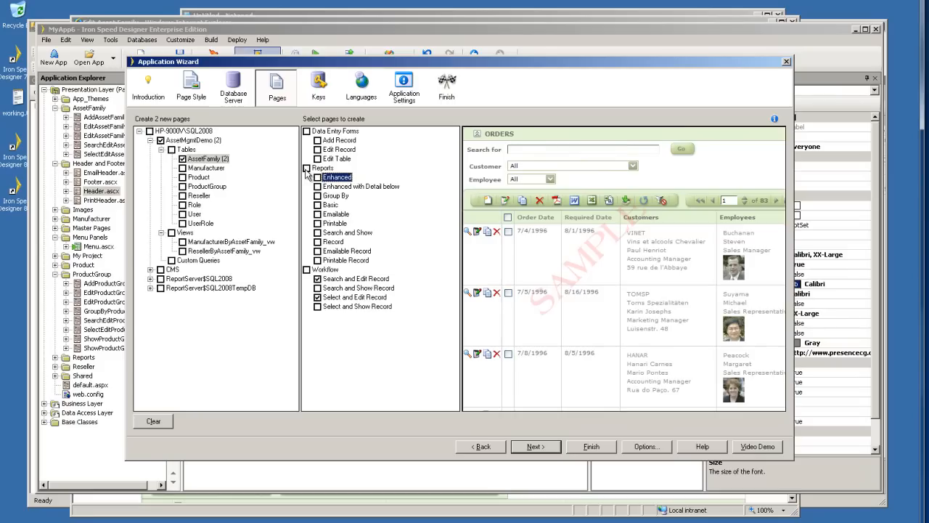
click(307, 271)
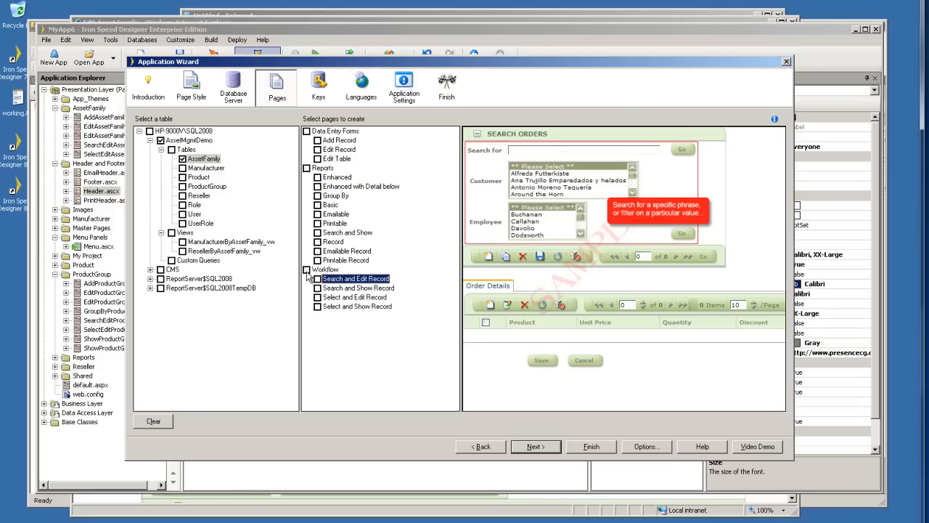
click(319, 158)
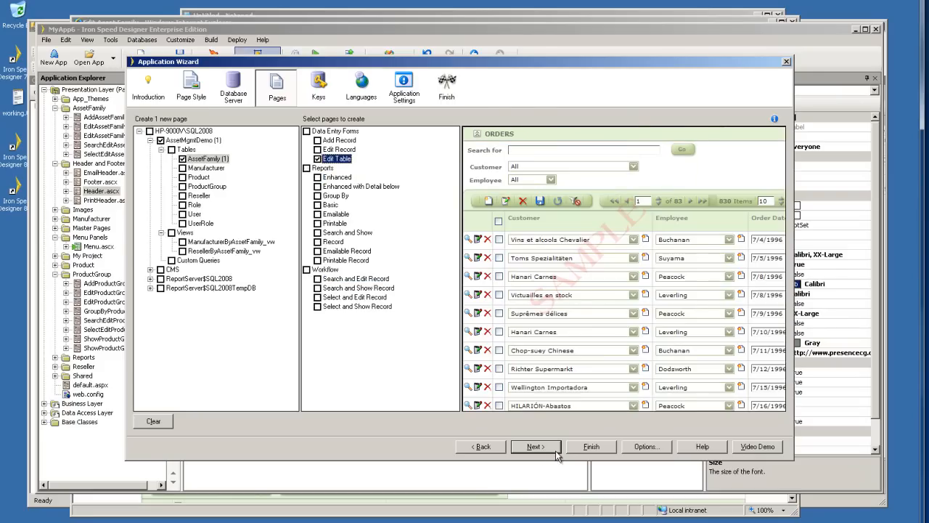
- Keep the default language and application settings, generate the page, and close the extra browser tab and the generation dialog
click(548, 450)
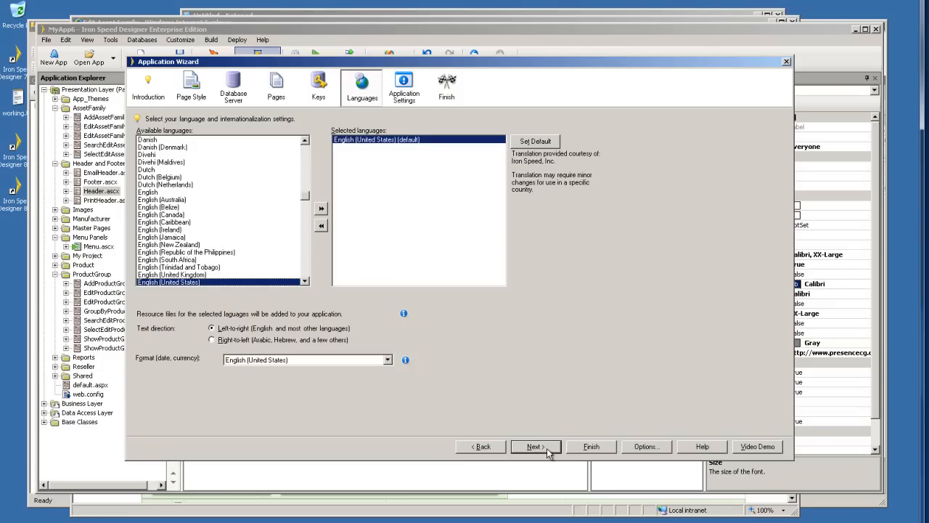
click(548, 450)
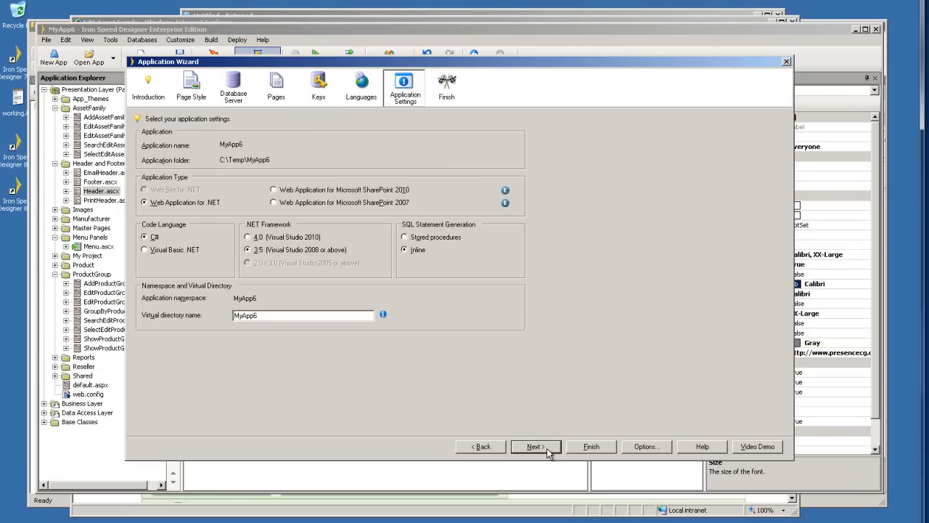
click(548, 447)
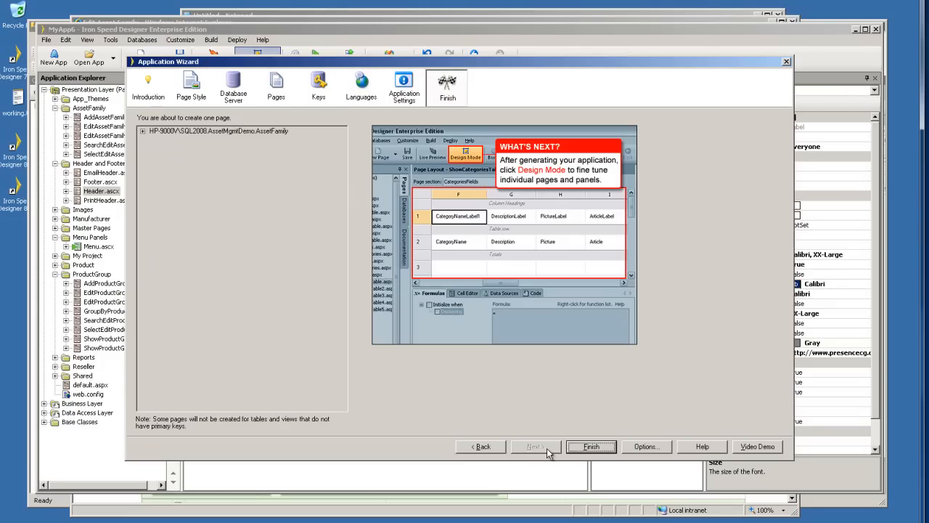
click(607, 448)
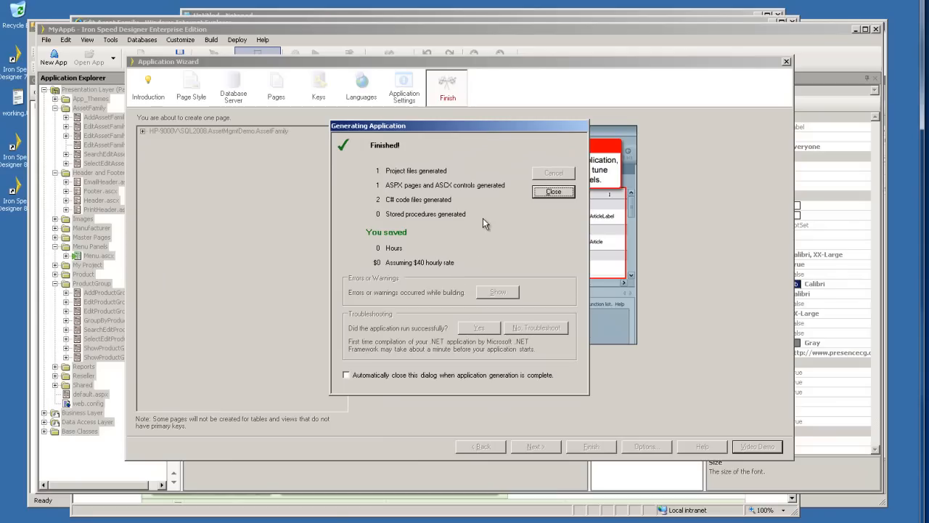
click(557, 192)
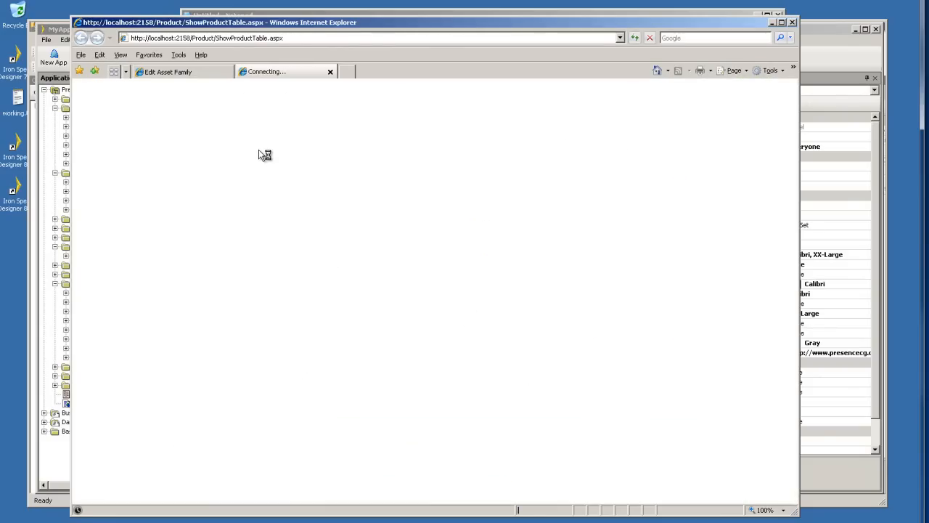
click(331, 71)
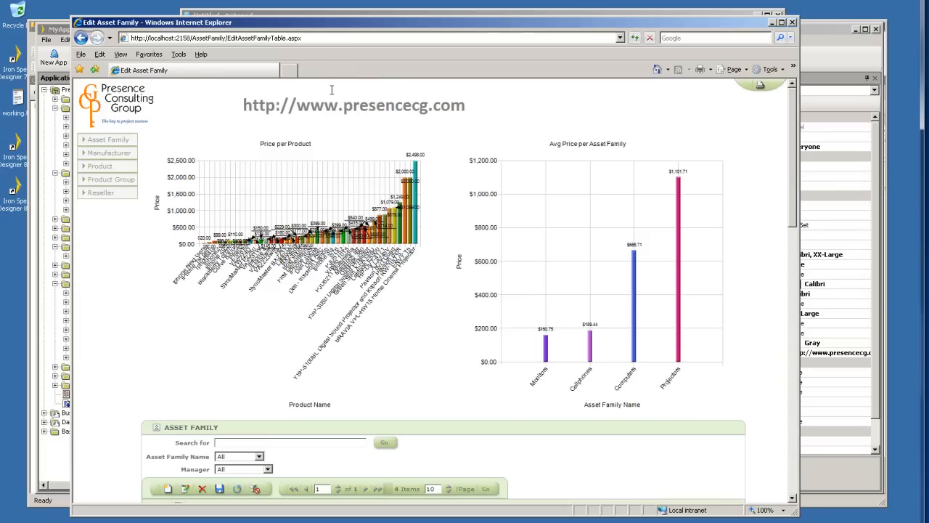
click(70, 31)
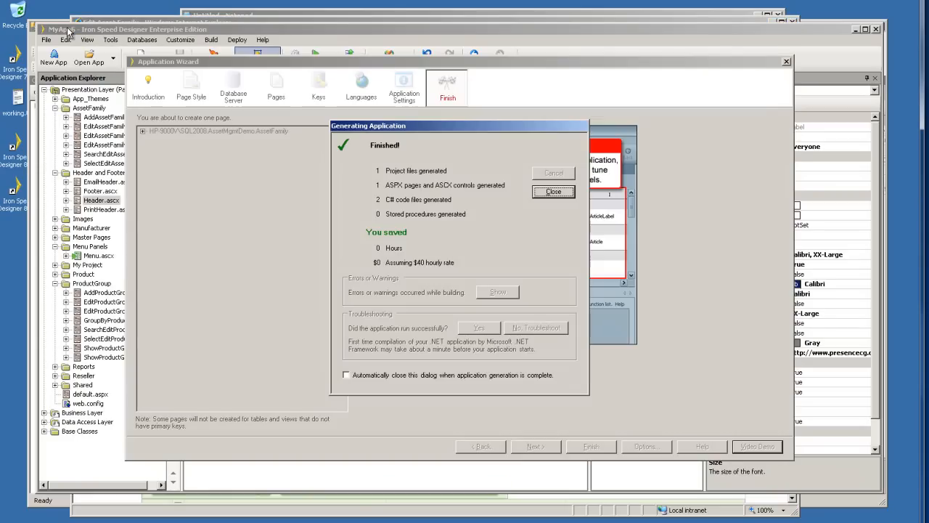
click(563, 194)
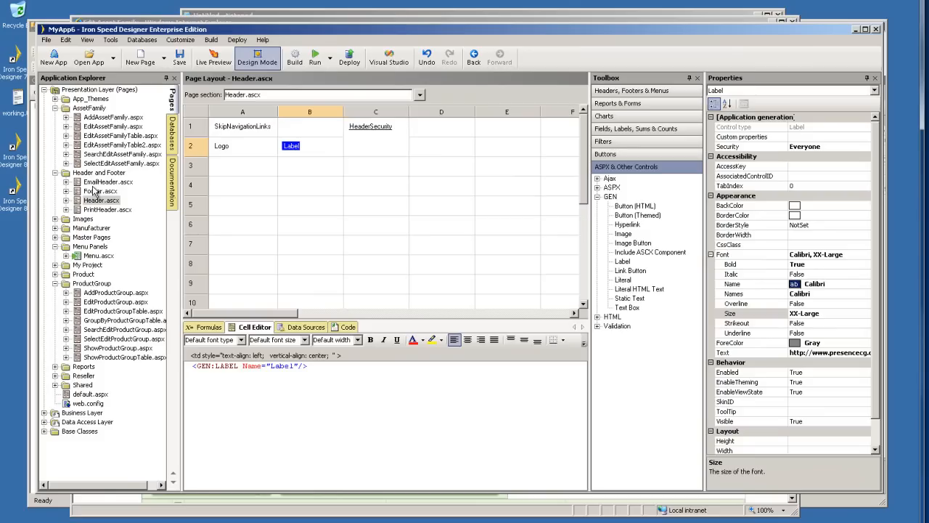
- Open the layout of the generated EditAssetFamilyTable2.aspx page and build the application
double_click(125, 145)
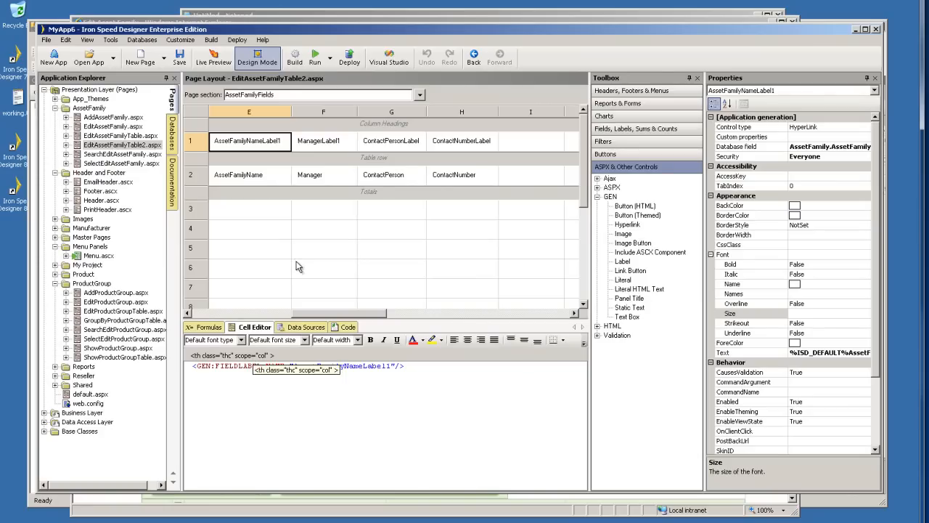
click(295, 63)
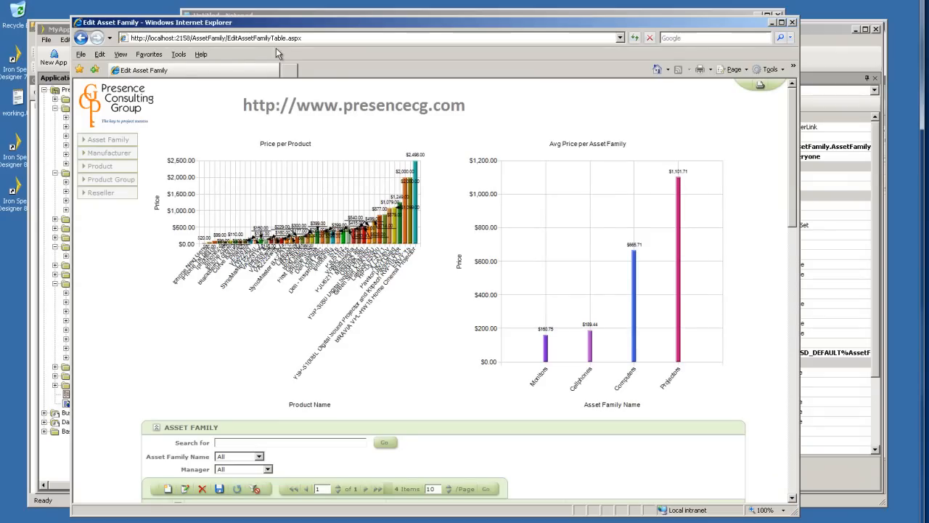
- Load localhost:2158/AssetFamily/EditAssetFamilyTable2.aspx in Internet Explorer and view the generated asset family table
click(285, 41)
click(286, 41)
text(2)
key(Return)
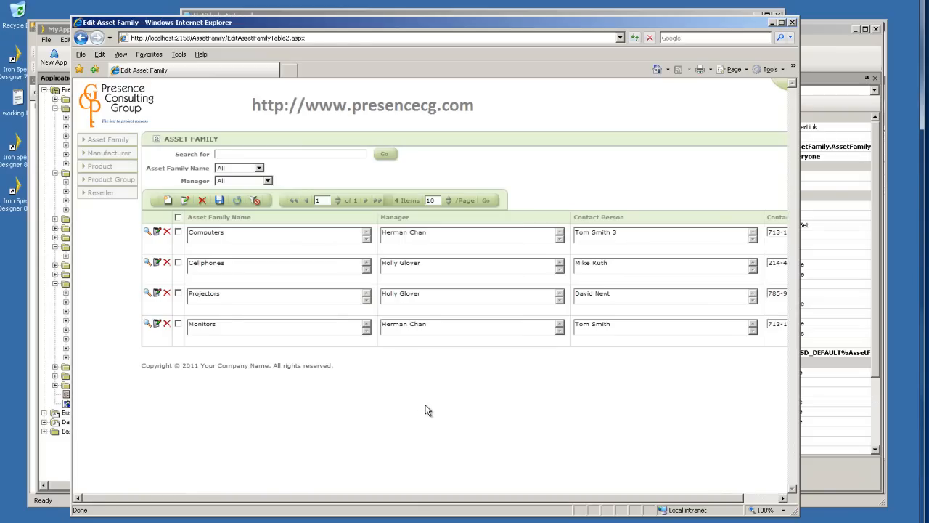
drag(318, 498, 269, 506)
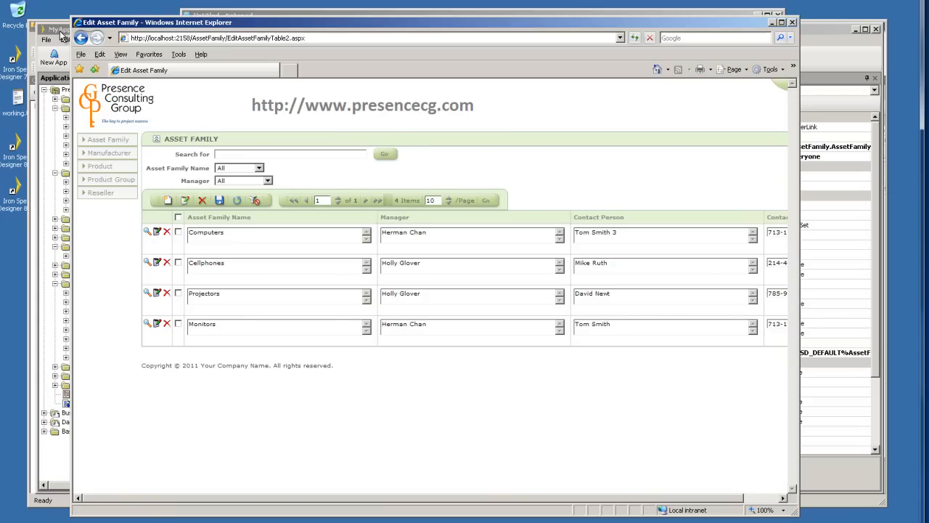
- Return to Iron Speed Designer and remove the Manager and ContactPerson columns from the EditAssetFamilyTable2.aspx layout
click(61, 33)
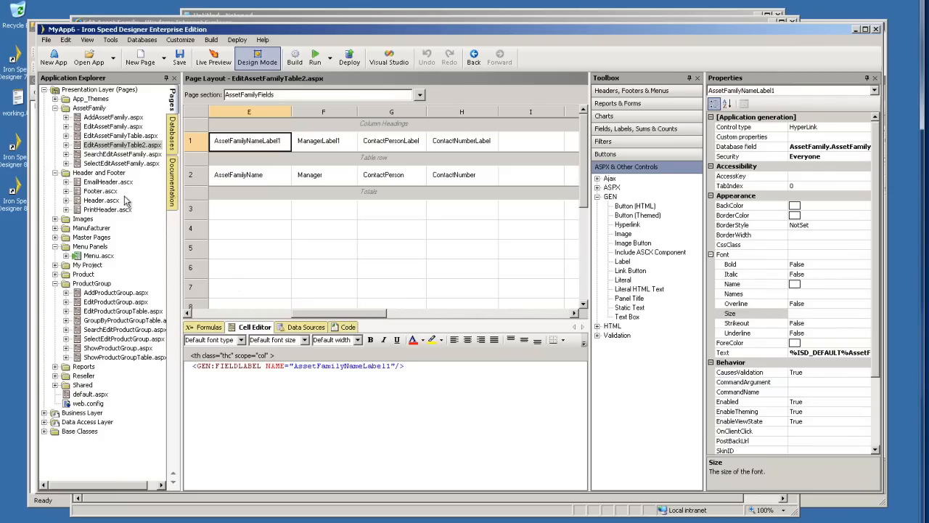
click(327, 112)
right_click(327, 112)
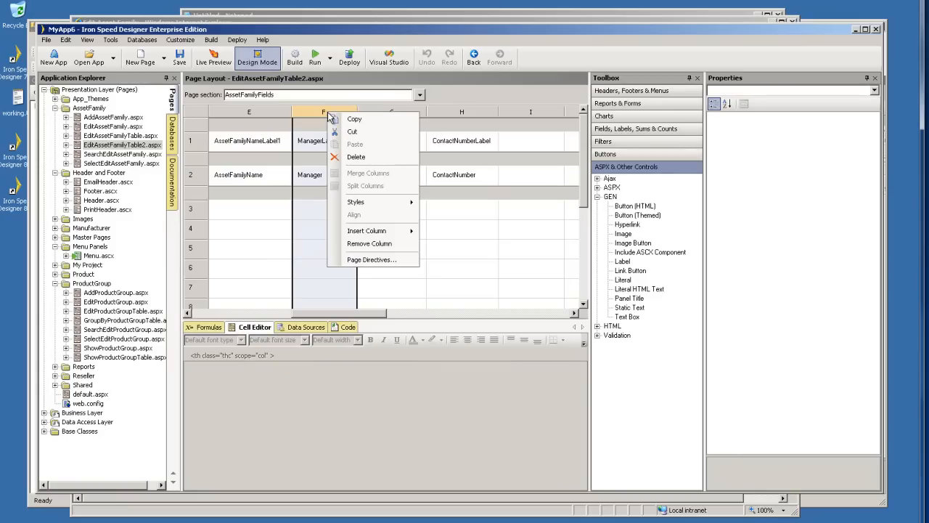
click(390, 243)
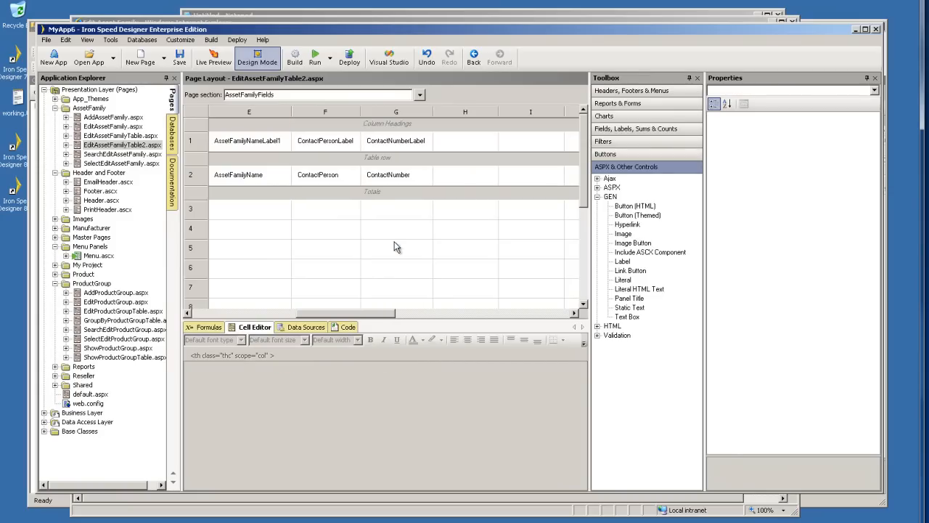
click(323, 113)
right_click(322, 114)
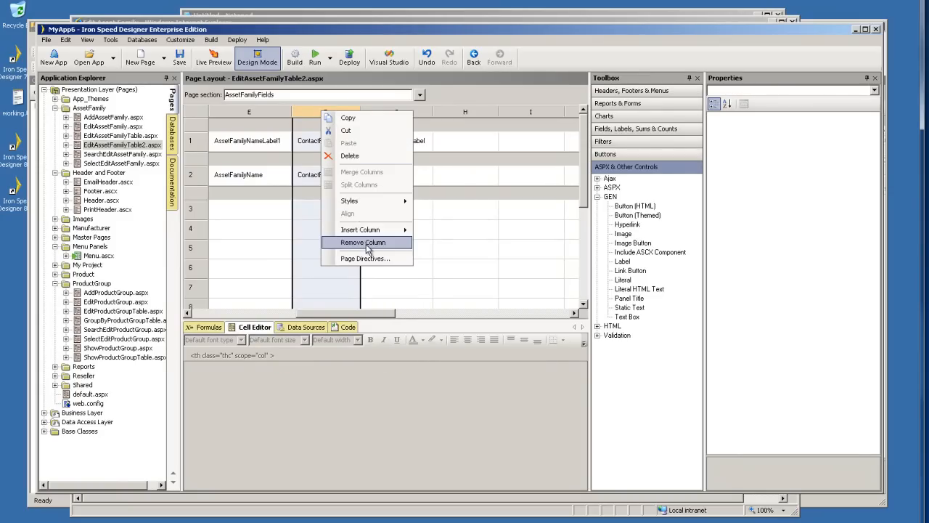
click(367, 244)
- Remove the ContactNumber column from the AssetFamilyFields section of EditAssetFamilyTable2.aspx
click(317, 114)
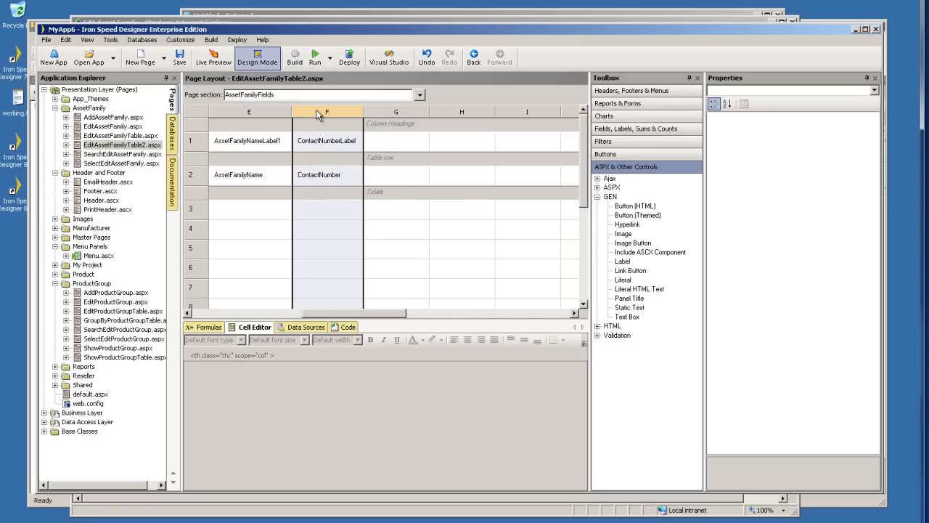
right_click(317, 114)
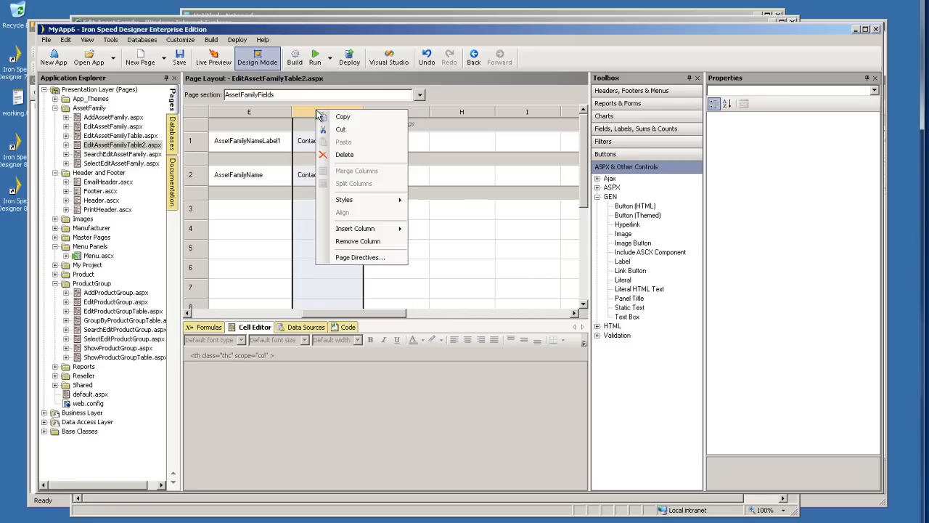
click(361, 243)
drag(360, 317, 235, 319)
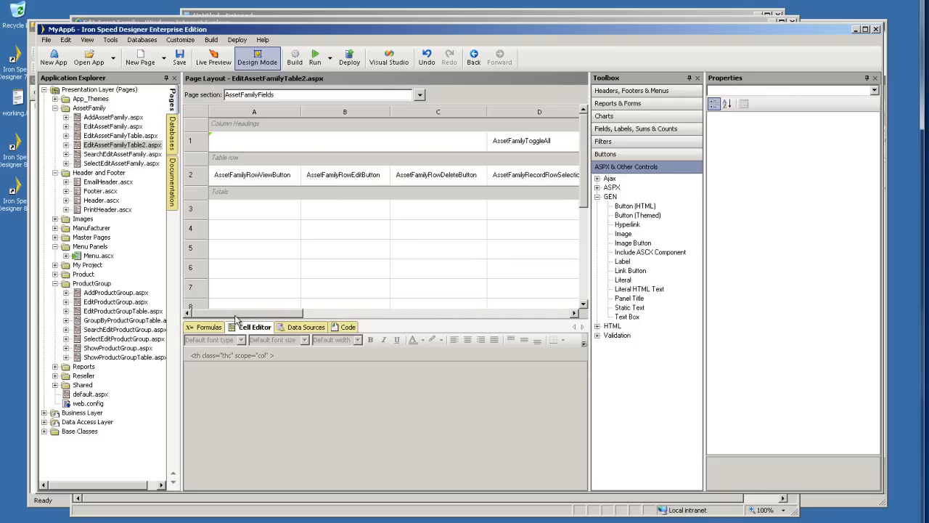
- Build the application, close the generation dialog, and reload EditAssetFamilyTable2.aspx in Internet Explorer
click(295, 61)
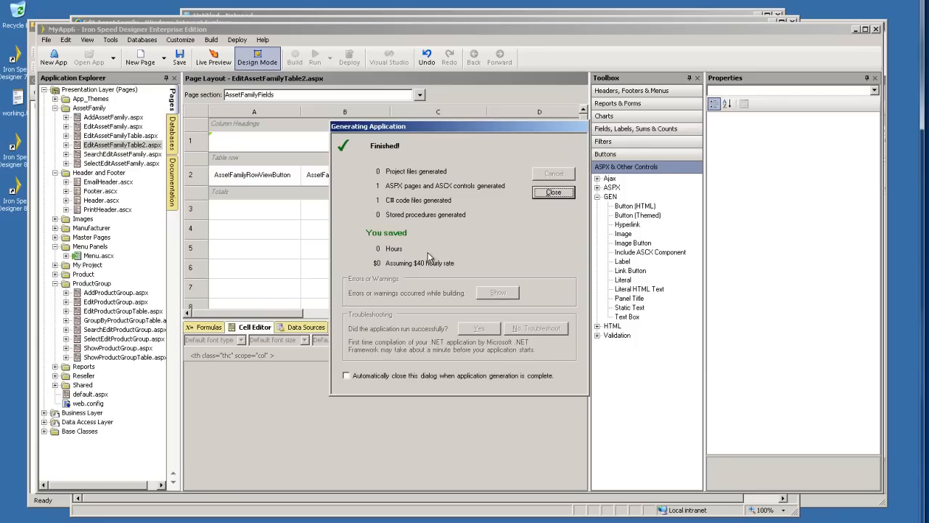
key(Return)
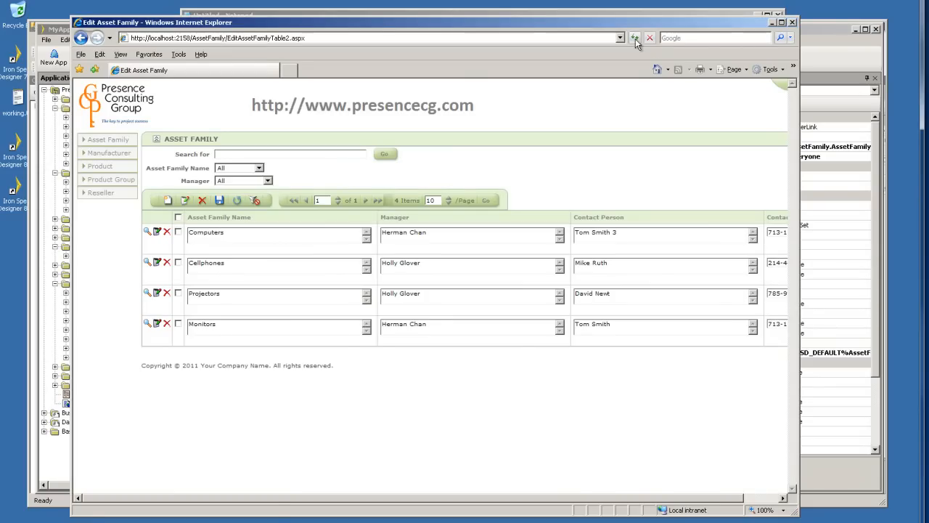
click(634, 38)
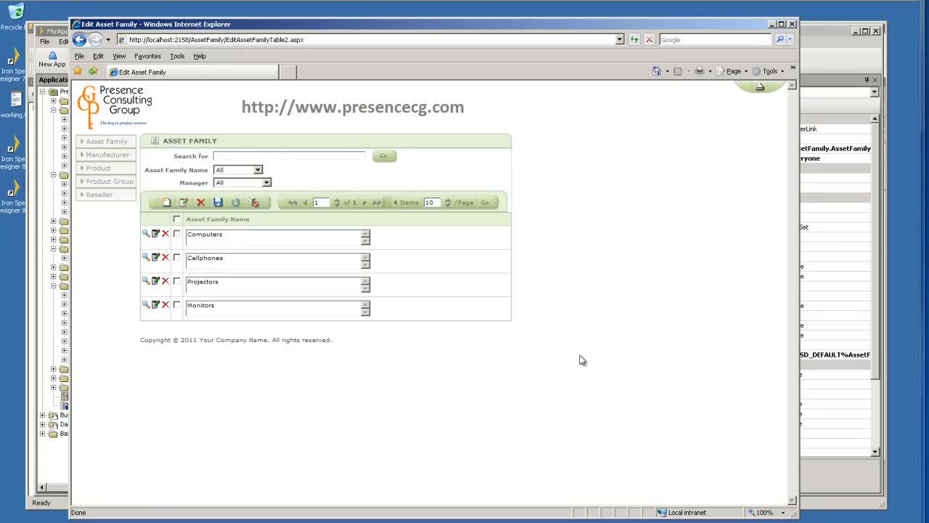
- Load localhost:2158/AssetFamily/EditAssetFamilyTable.aspx in a new browser window to view the original page's price charts
click(266, 41)
right_click(266, 41)
click(284, 73)
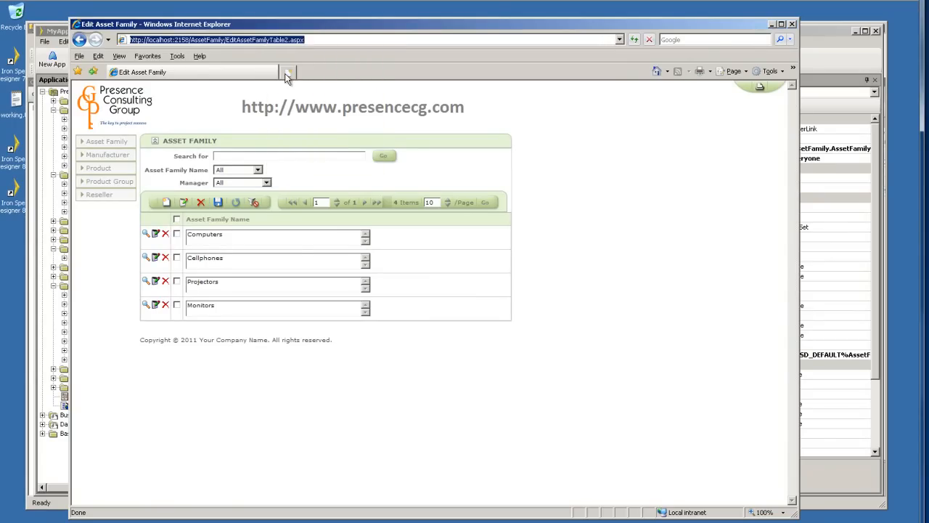
key(ctrl+n)
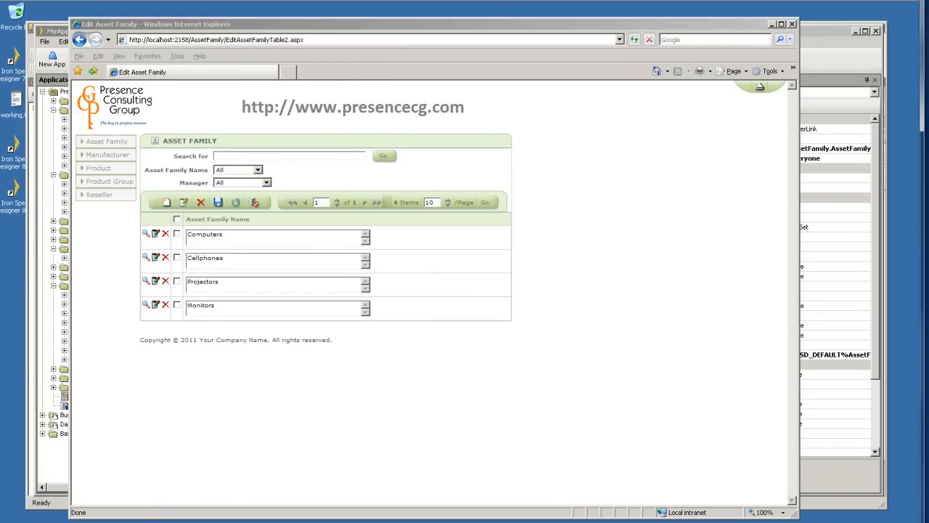
click(602, 37)
right_click(602, 37)
click(615, 80)
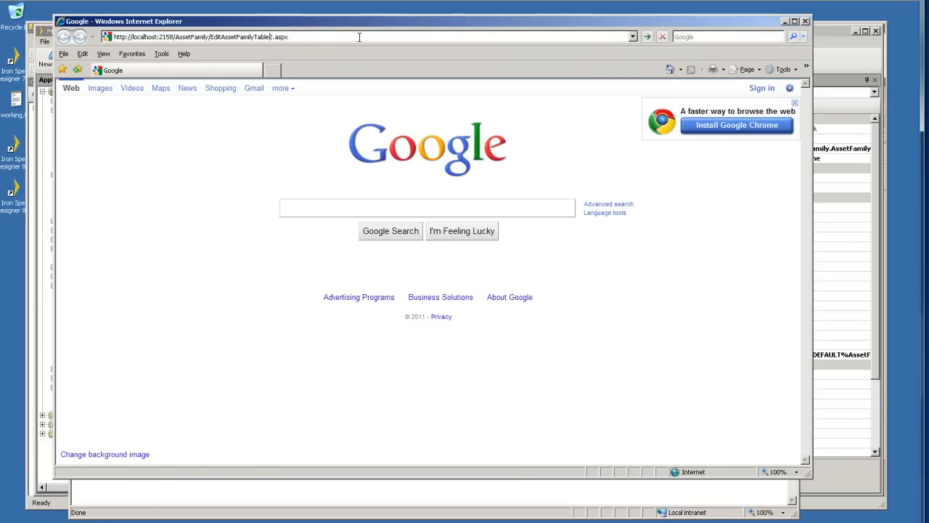
key(Delete)
key(Return)
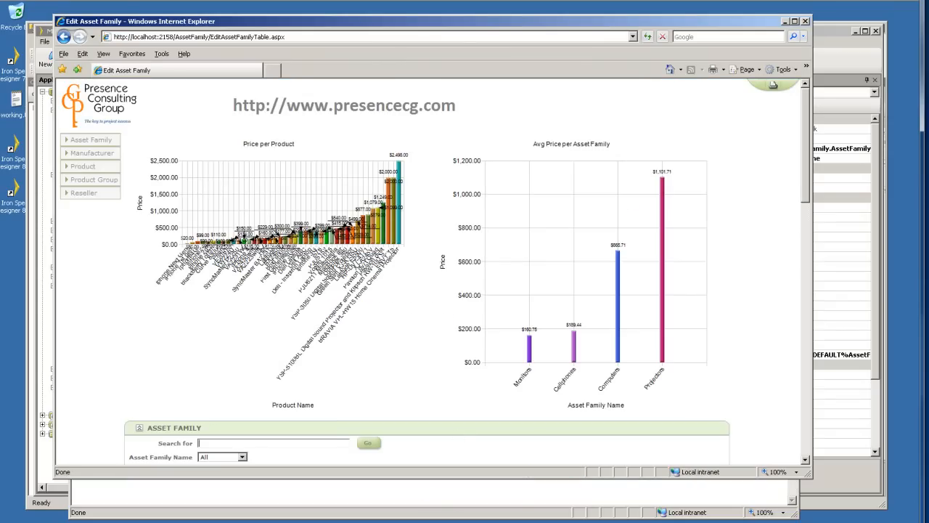
- Return to Iron Speed Designer and insert an empty row above AssetFamilyTableControl in the EditAssetFamilyTable2.aspx page section
click(514, 504)
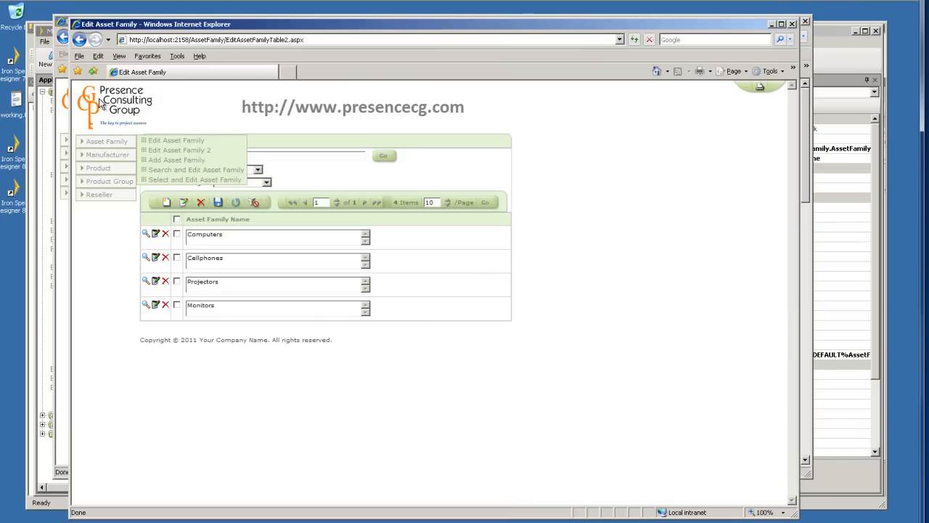
click(51, 33)
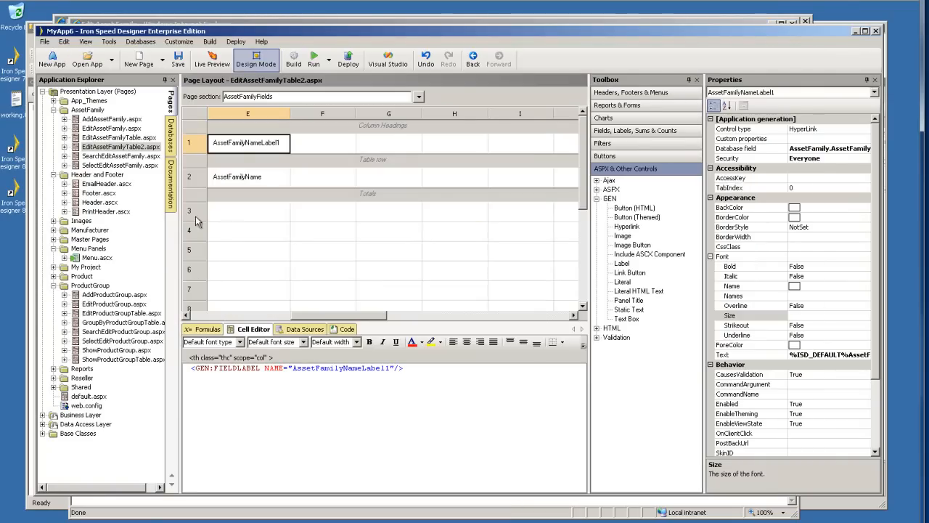
click(133, 148)
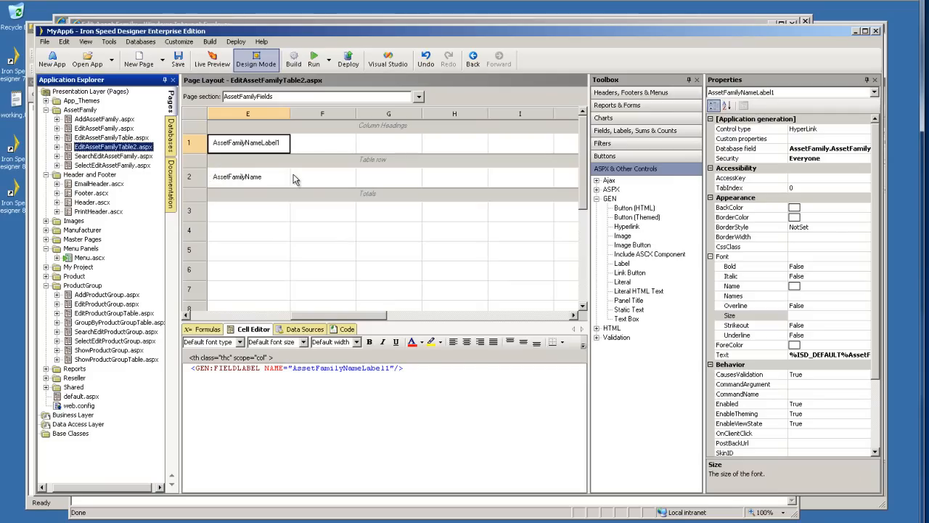
click(418, 97)
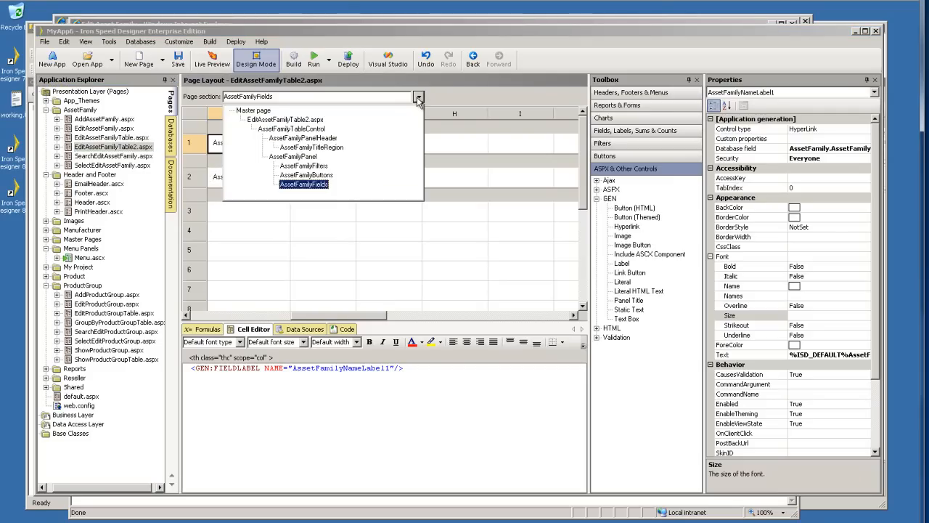
click(317, 121)
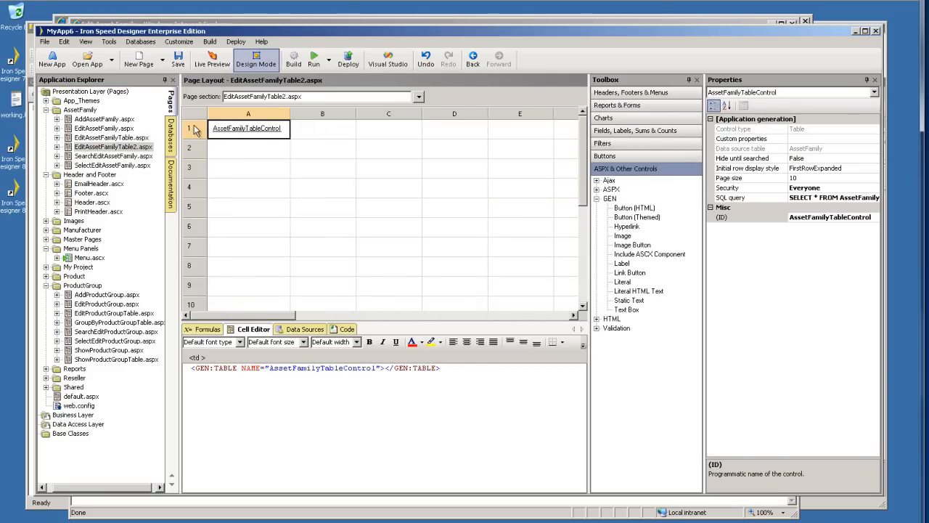
right_click(193, 127)
mouse_move(257, 250)
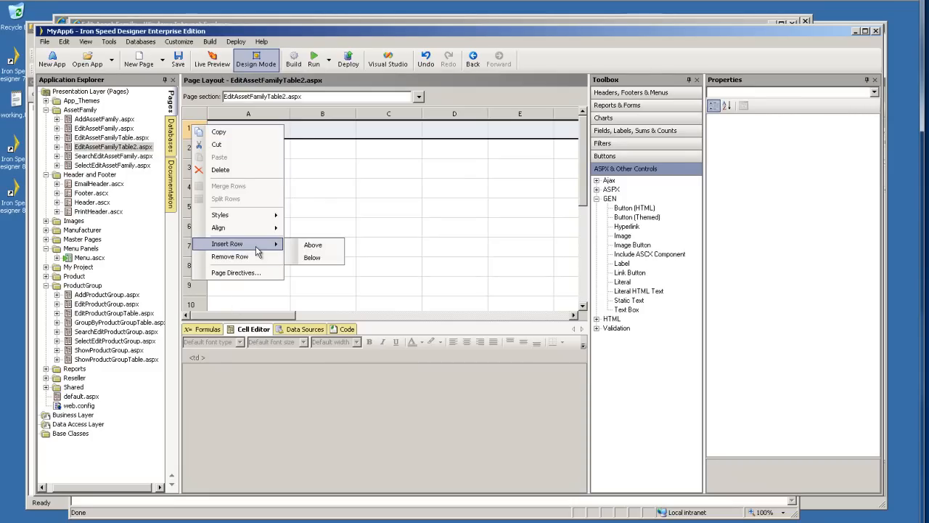
click(319, 257)
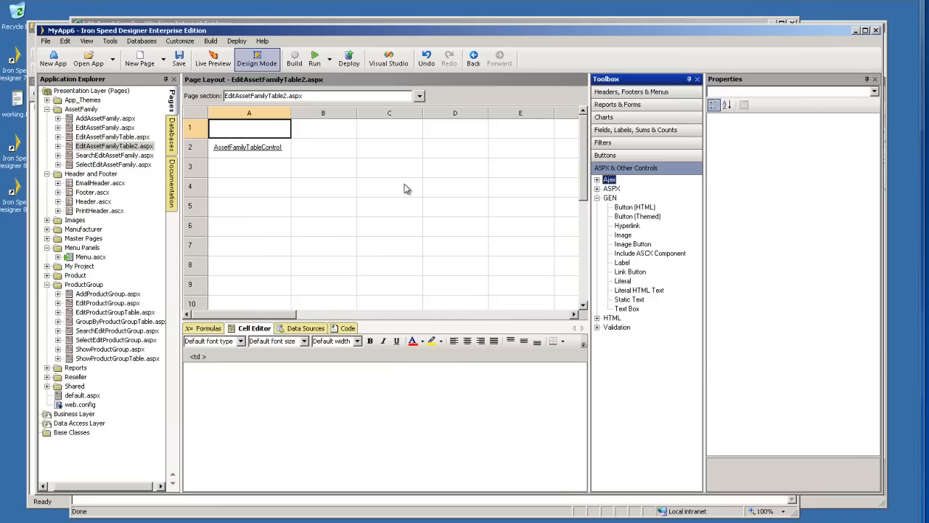
- Add a Sum of Product.Price chart to empty cell A1 and keep the vertical bar chart type
click(615, 120)
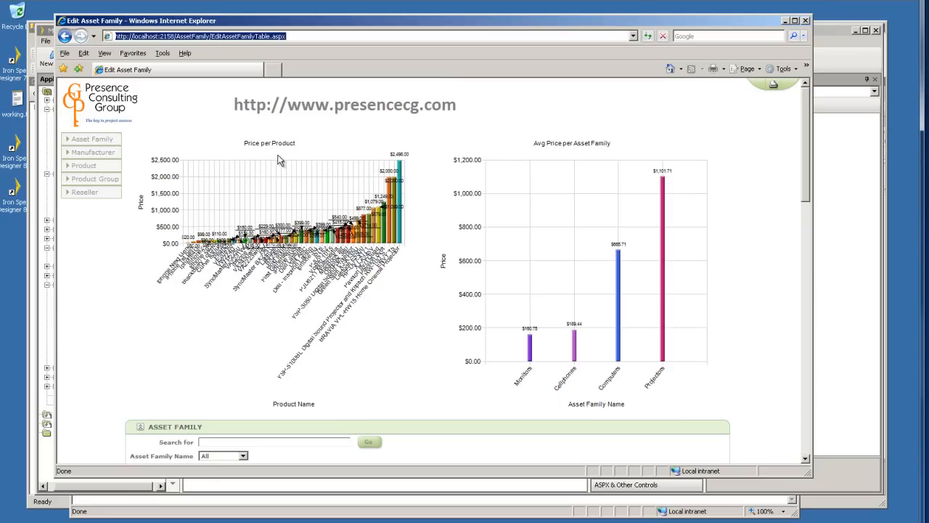
click(785, 20)
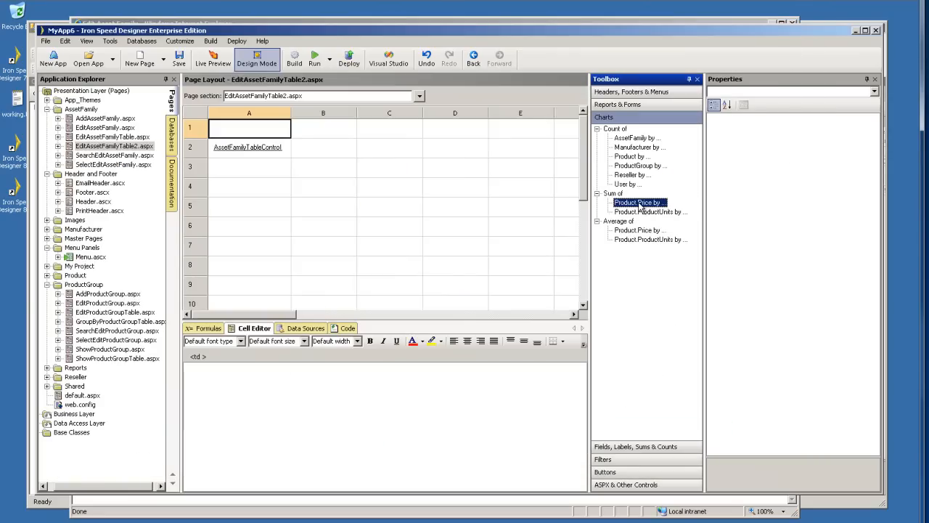
drag(639, 207, 250, 131)
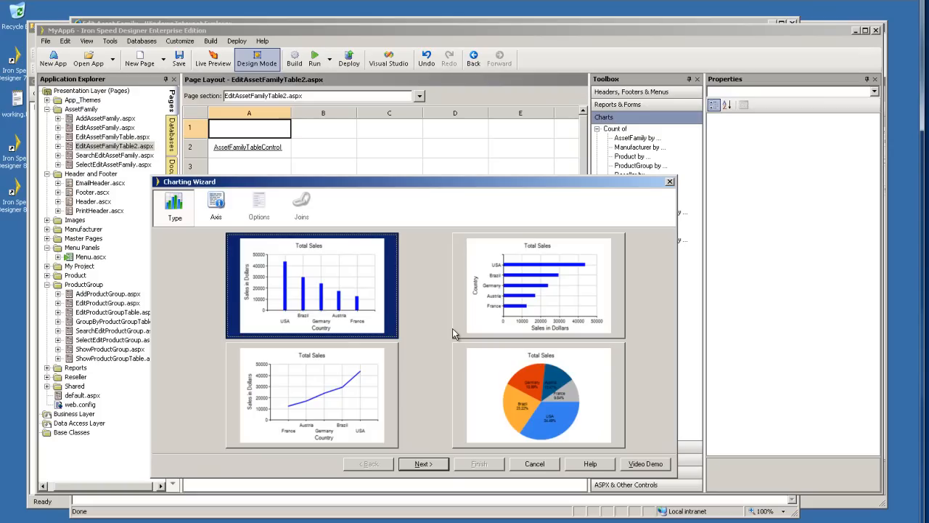
click(445, 466)
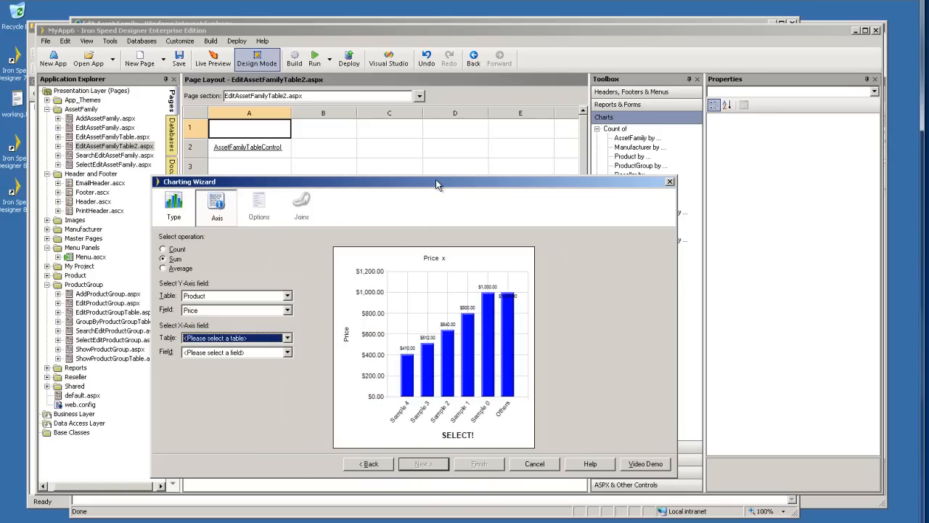
- Set the chart's X-axis to the ProductName field of the Product table and continue to the chart options
drag(438, 179, 464, 139)
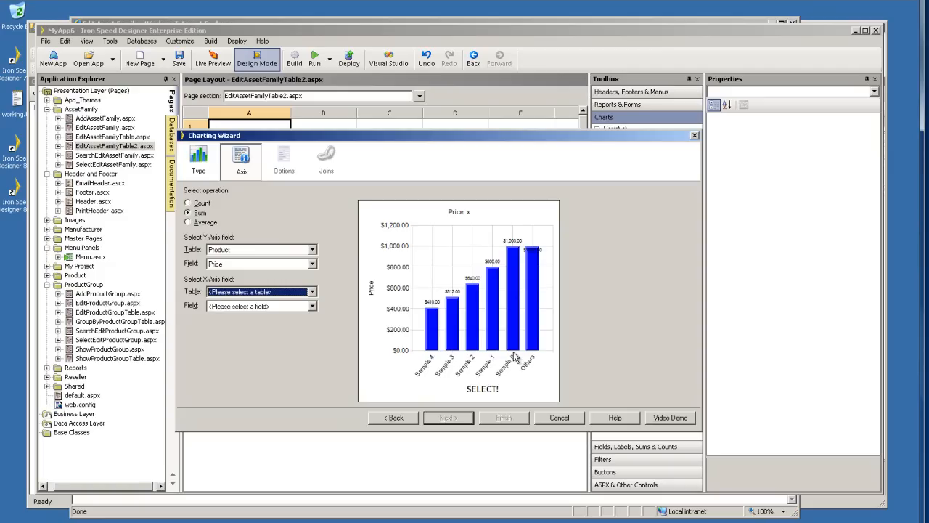
click(268, 292)
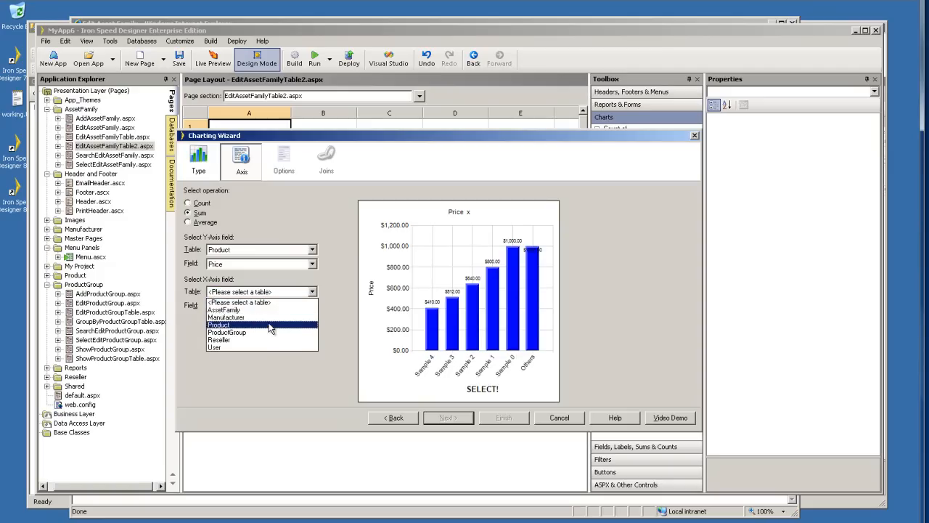
click(268, 325)
click(275, 308)
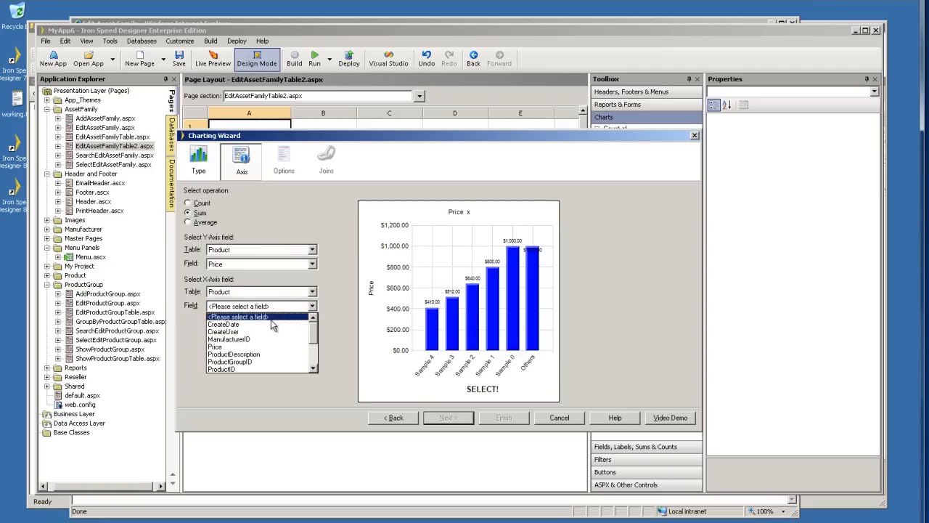
drag(320, 338, 317, 356)
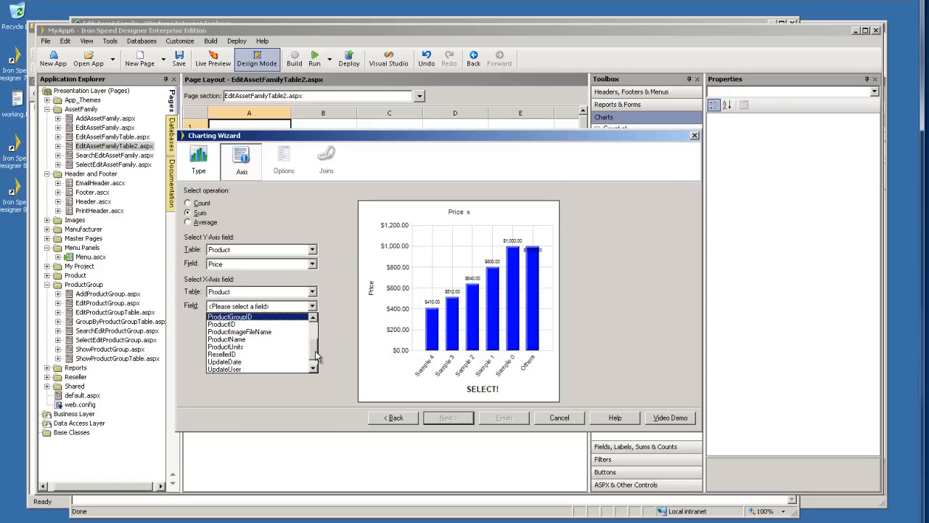
click(269, 341)
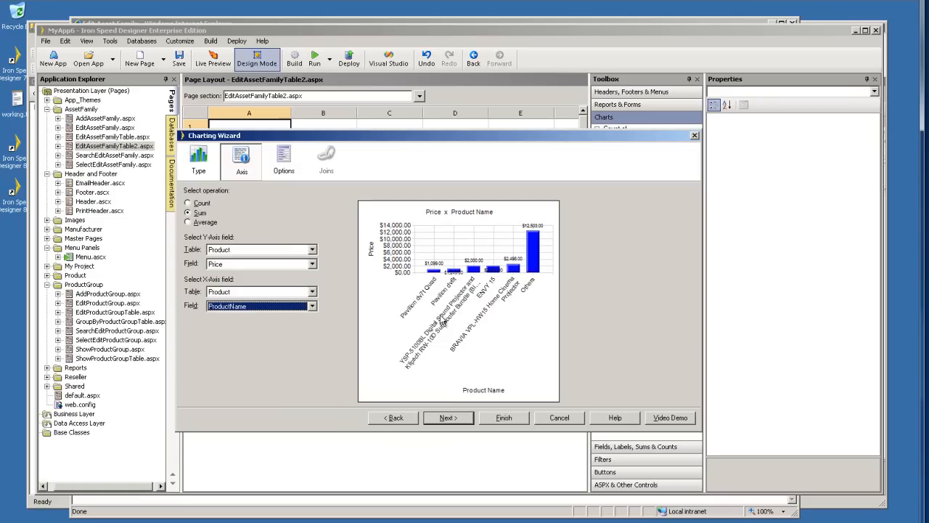
click(449, 419)
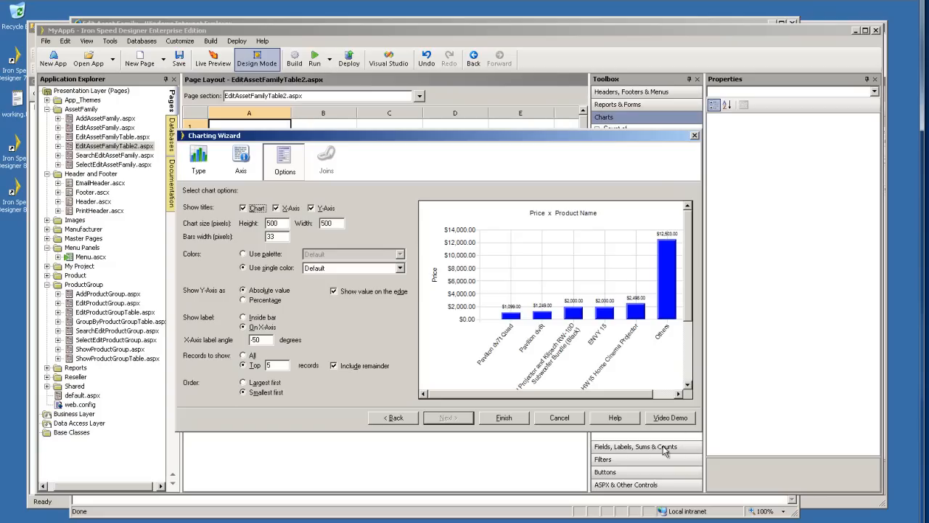
- Try switching the chart, X-axis and Y-axis titles off and on again in the chart options
mouse_move(650, 396)
mouse_down()
mouse_move(669, 396)
mouse_move(657, 397)
mouse_up()
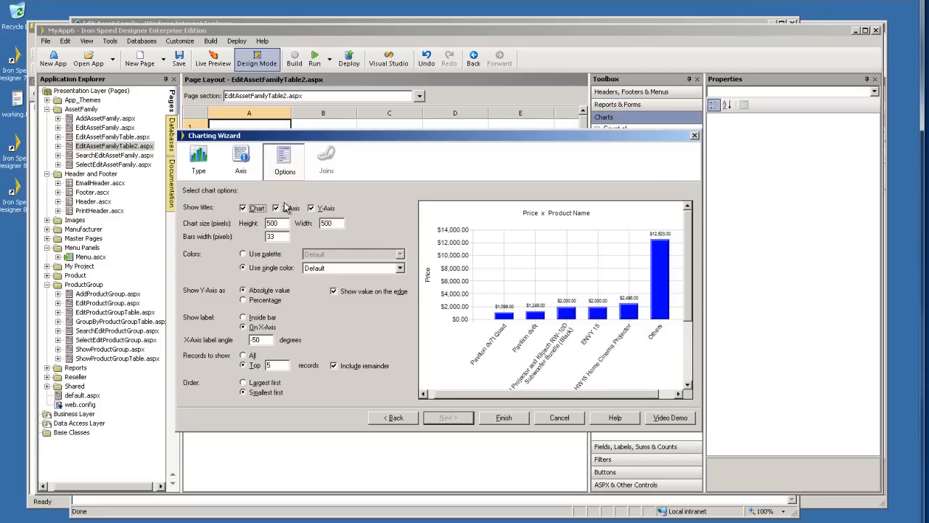
click(243, 209)
click(244, 210)
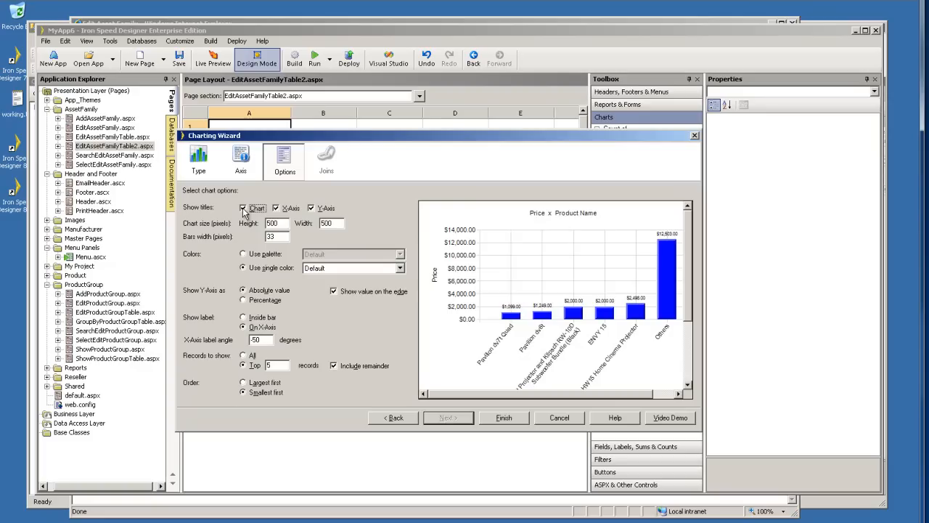
click(282, 209)
click(282, 209)
click(313, 209)
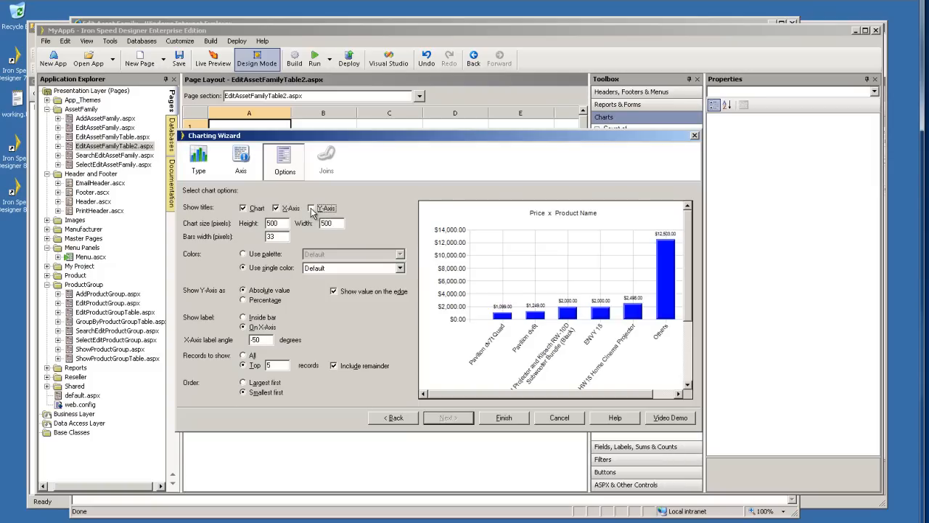
click(312, 210)
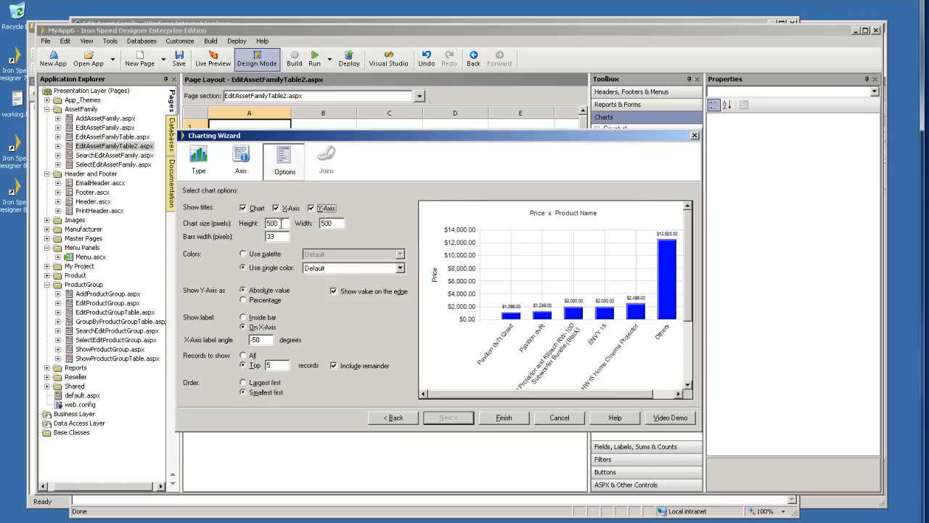
drag(282, 223, 265, 223)
- Look through the single bar colors, then color the chart's bars with the BrightPastel palette instead
click(401, 270)
drag(401, 287, 399, 314)
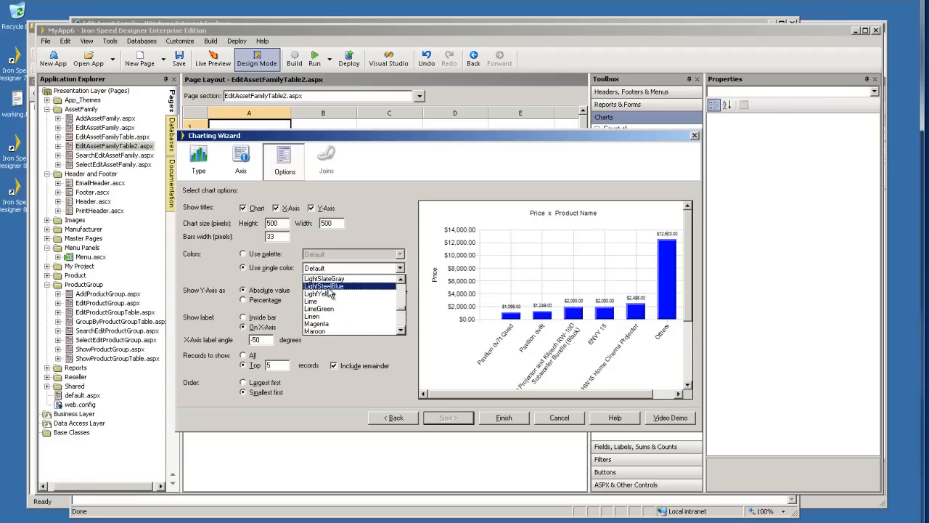
click(260, 255)
click(260, 256)
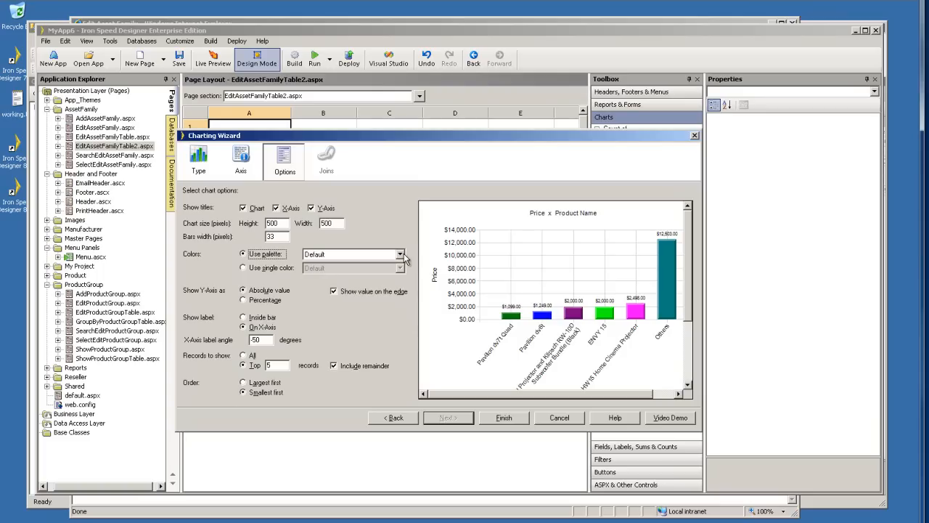
click(401, 255)
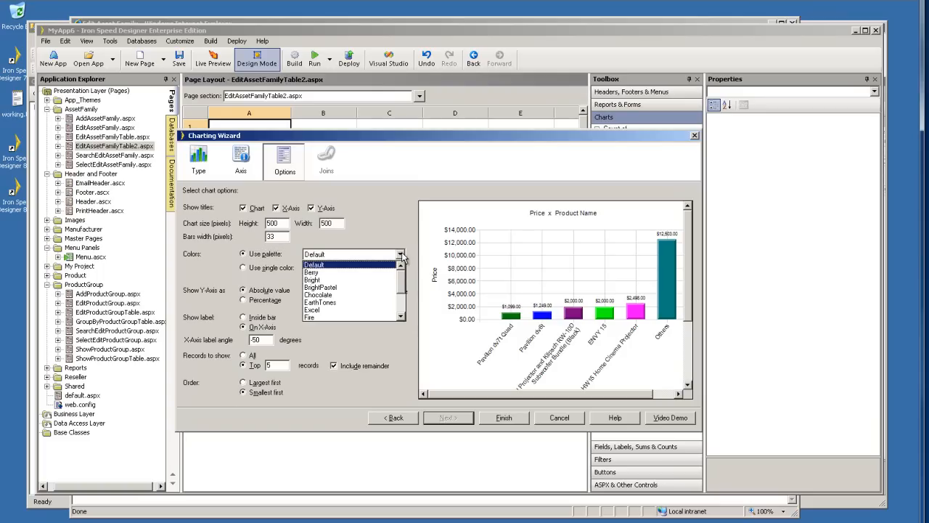
click(372, 294)
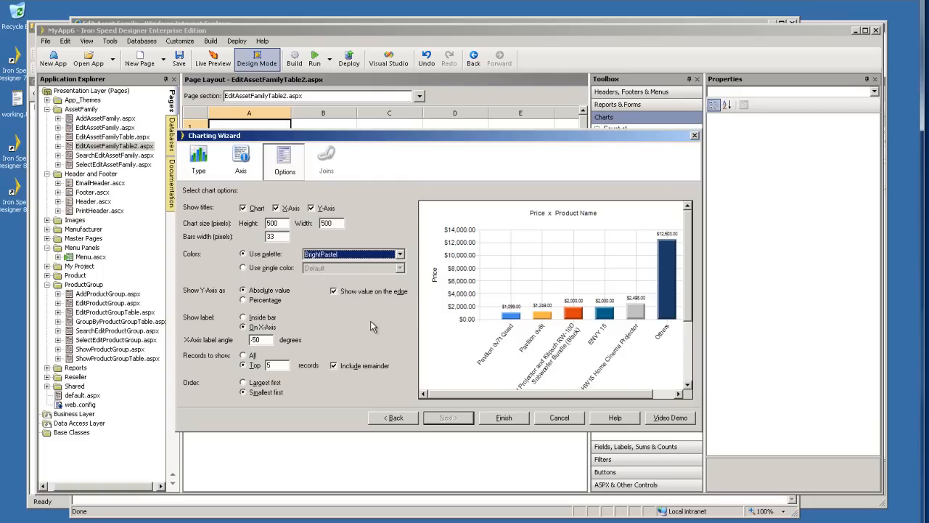
- Try showing the Y-axis as a percentage instead of absolute values, and toggle the value labels on the bar edges
click(268, 305)
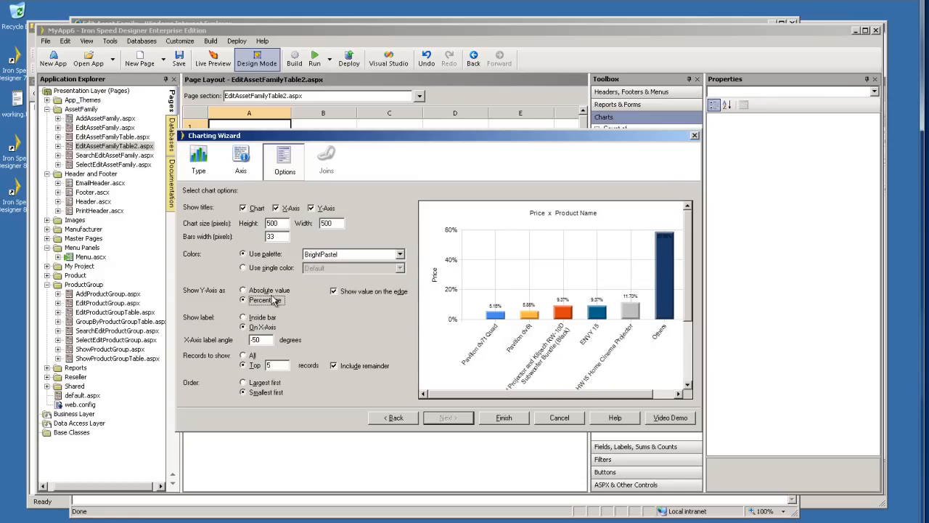
click(276, 292)
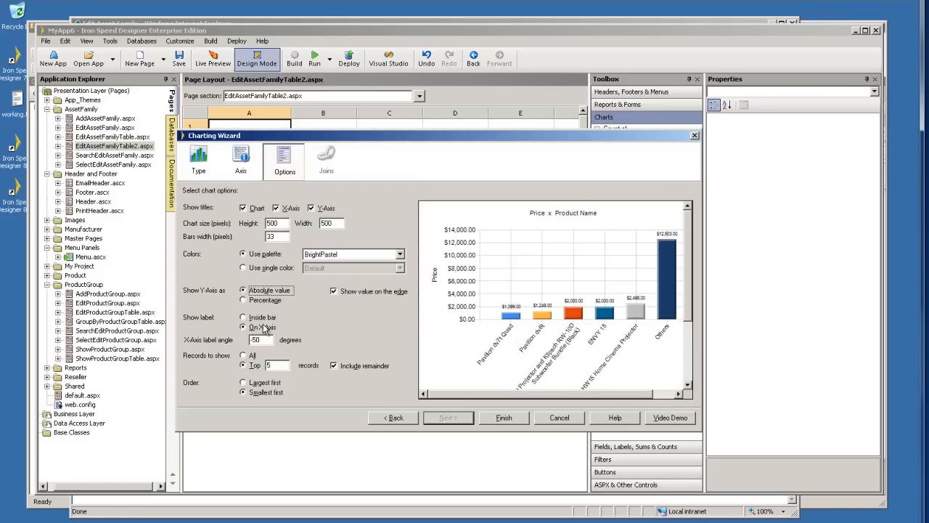
click(387, 292)
click(389, 295)
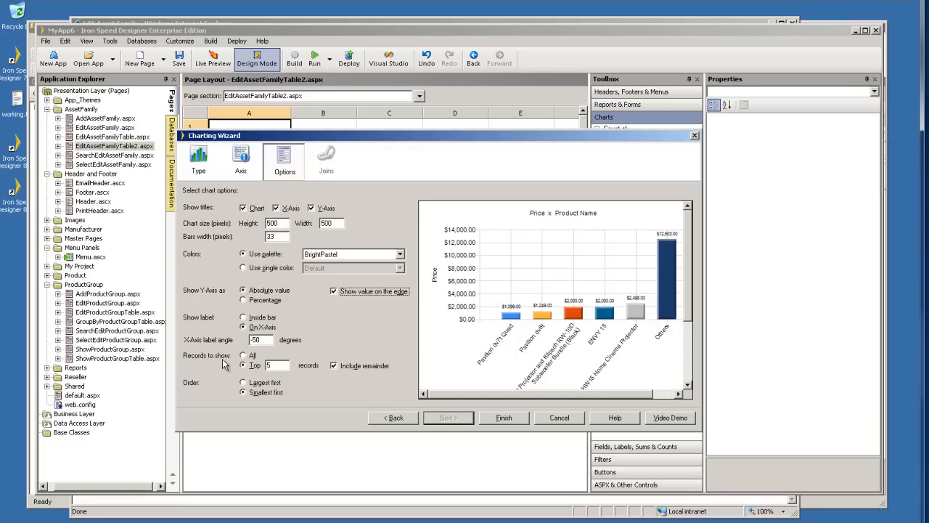
- Try charting all records, then only the top 10 records without the remainder
click(244, 355)
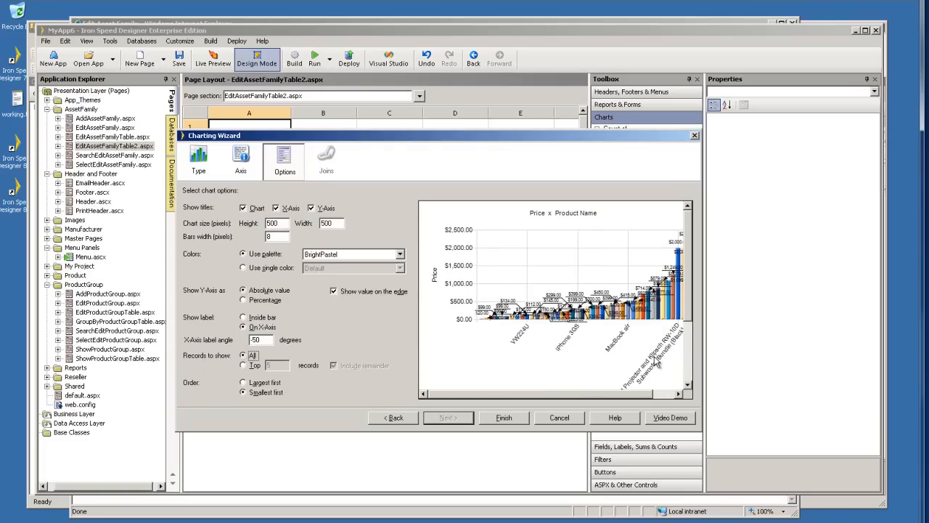
click(253, 366)
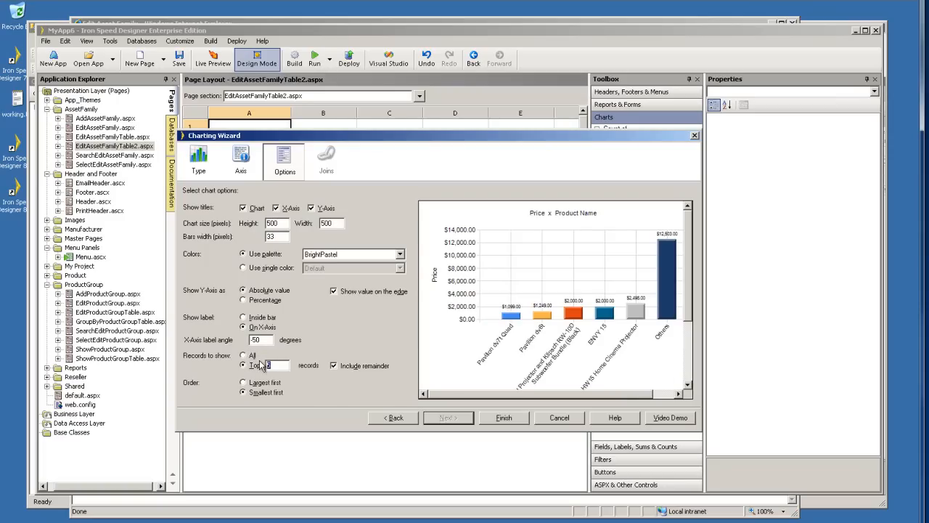
text(10)
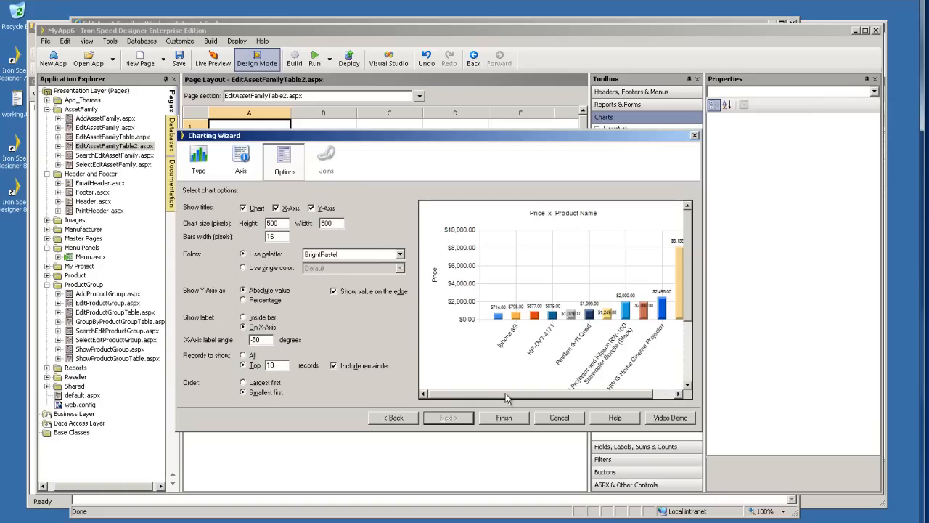
drag(508, 399, 561, 399)
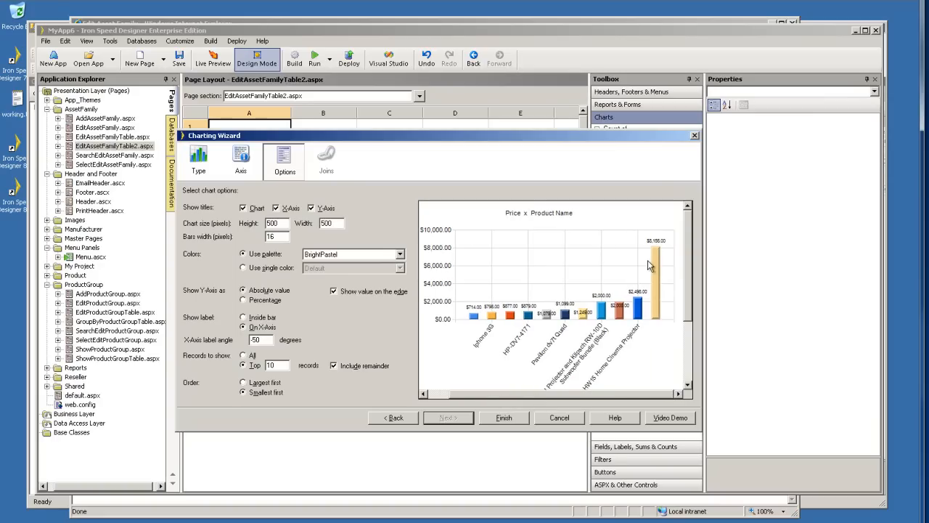
click(334, 366)
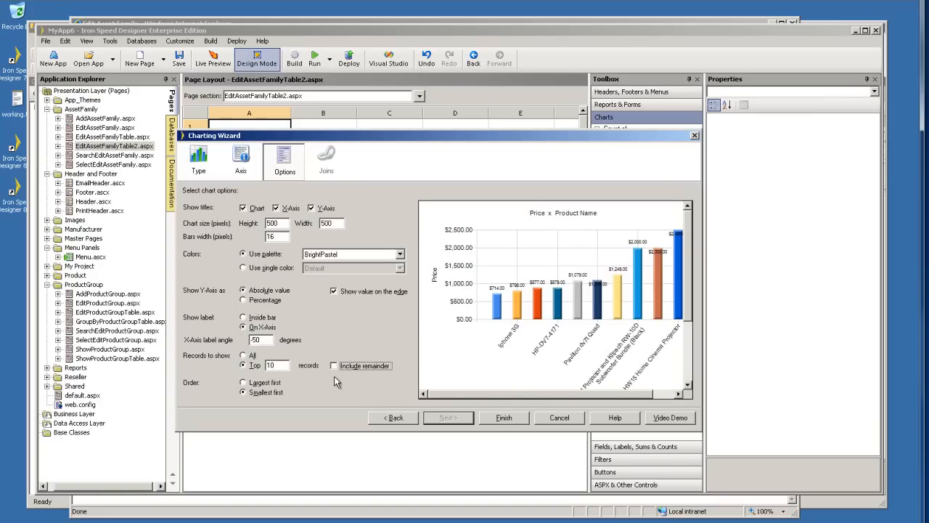
- Show all records in the chart, ordered smallest first, and finish the Charting Wizard
click(243, 355)
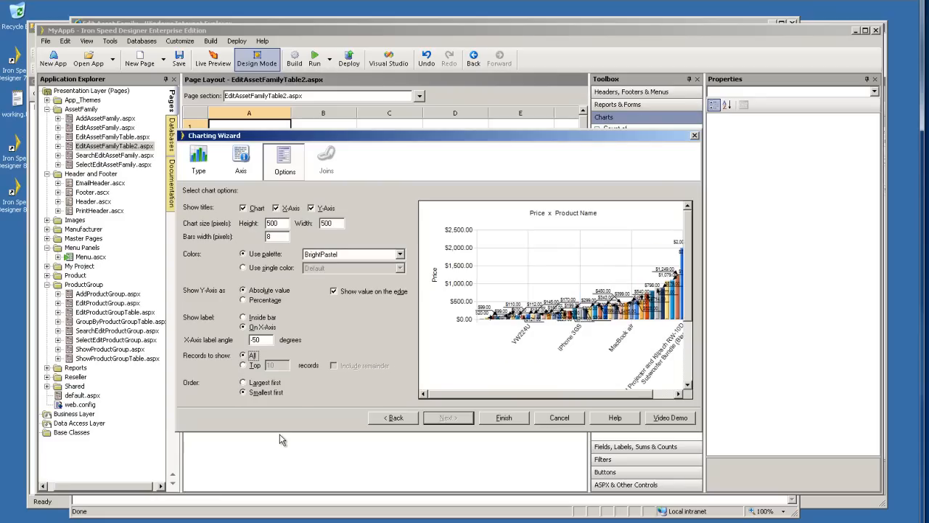
click(267, 383)
click(269, 392)
click(504, 418)
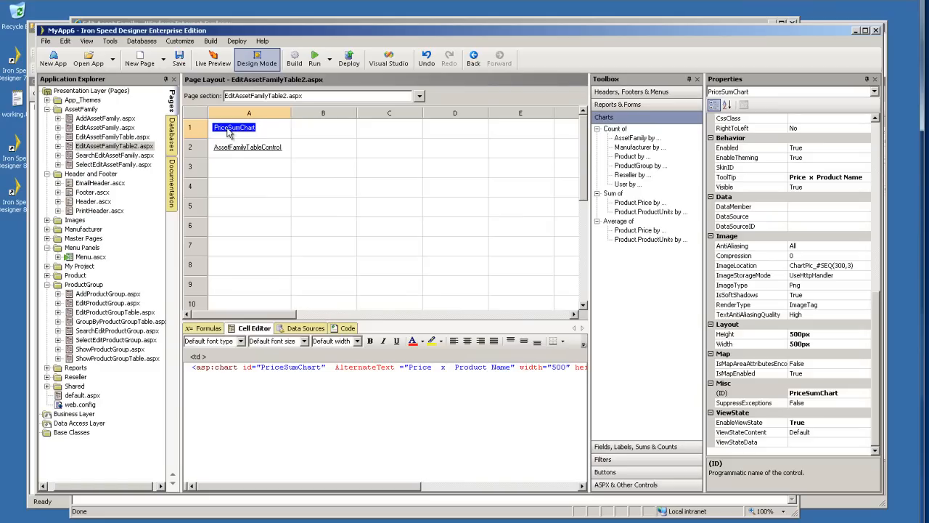
- Review the new price chart's formulas, cell markup, code and its PriceSumQuery data source
click(215, 330)
click(251, 329)
click(294, 331)
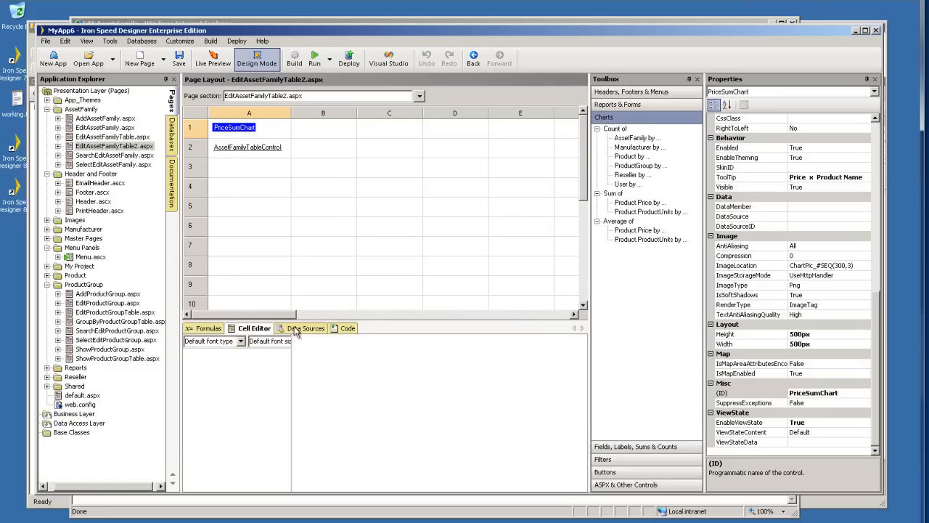
click(346, 329)
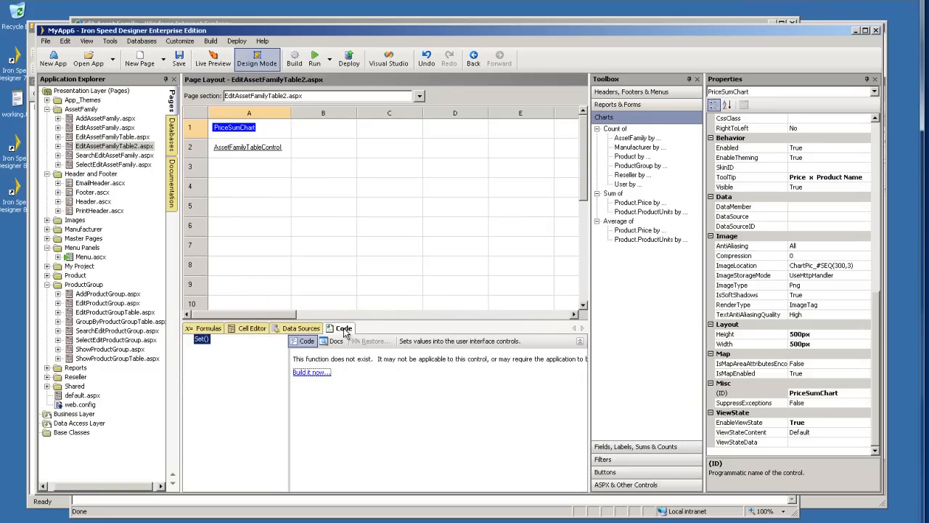
click(297, 330)
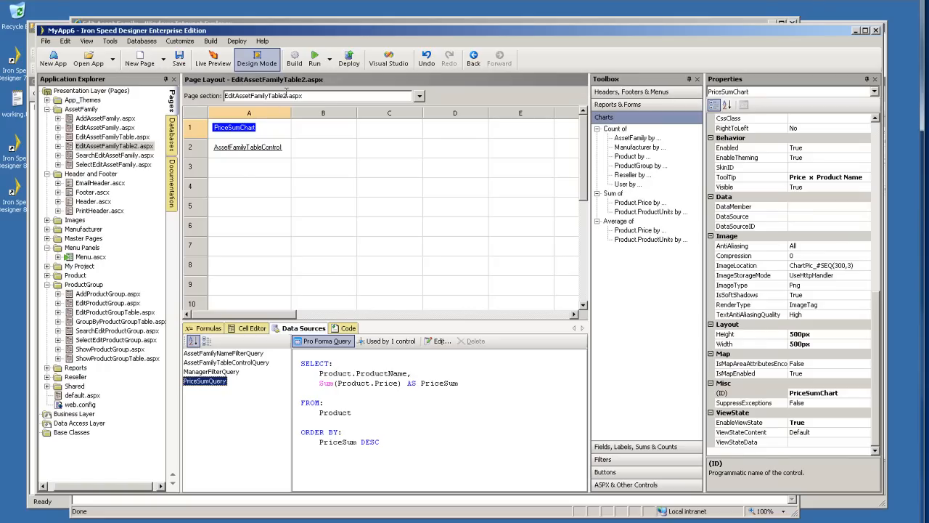
- Build the application, check the chart on the page in the browser and return to Iron Speed Designer
click(296, 62)
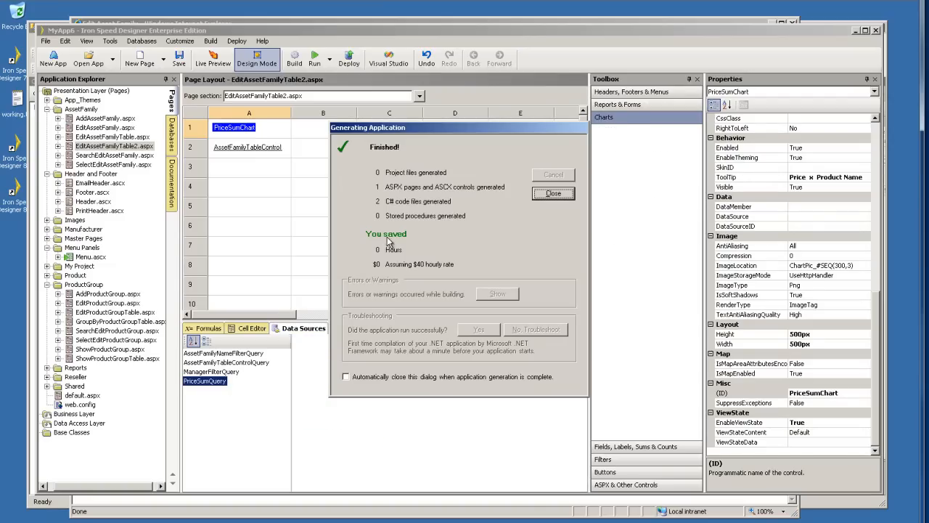
click(554, 193)
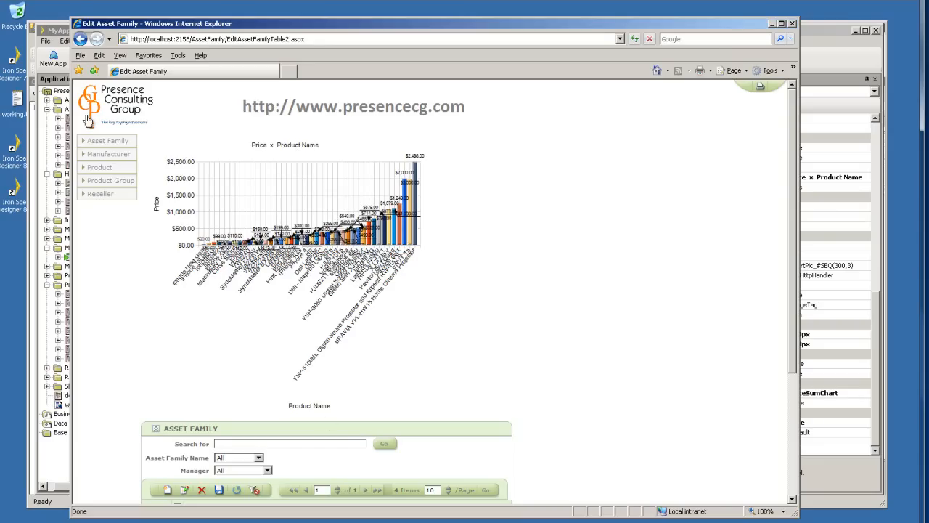
click(62, 33)
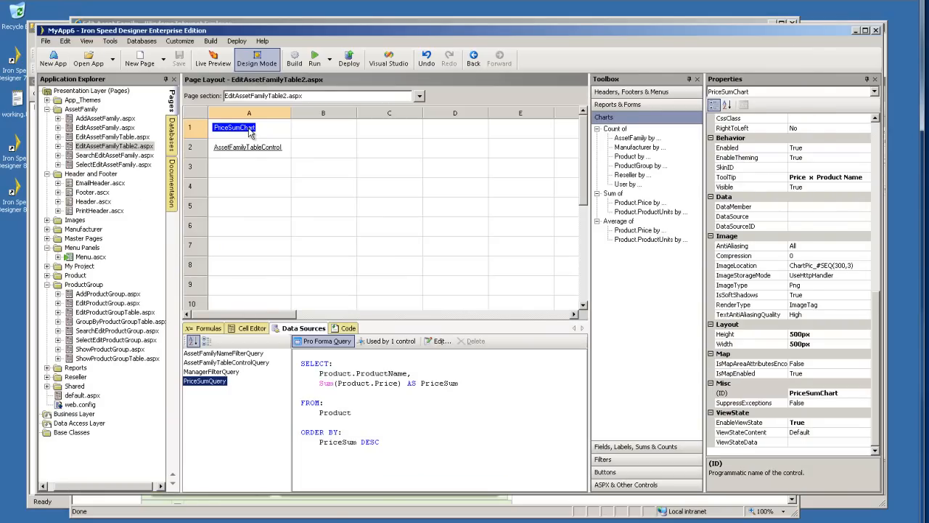
- Change the chart title formula of PriceSumChart to "Price per Product"
click(205, 328)
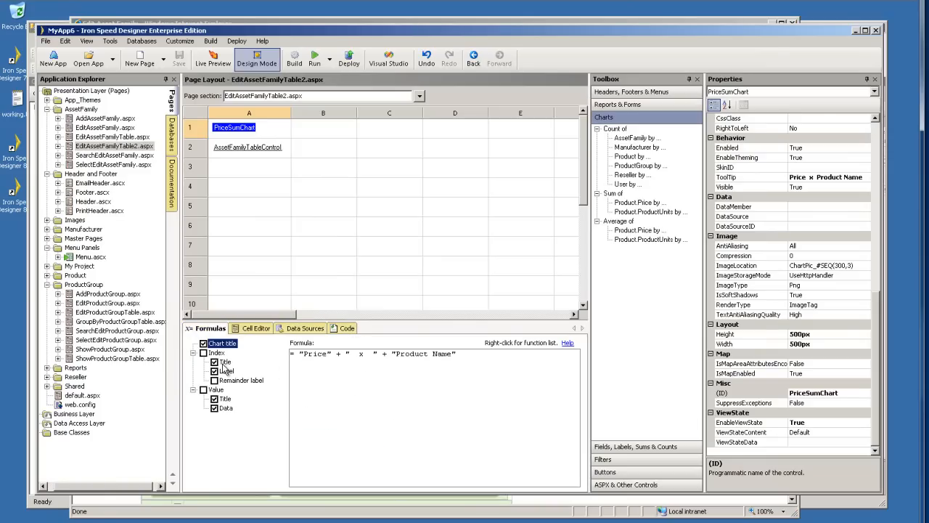
click(305, 354)
drag(876, 265, 878, 141)
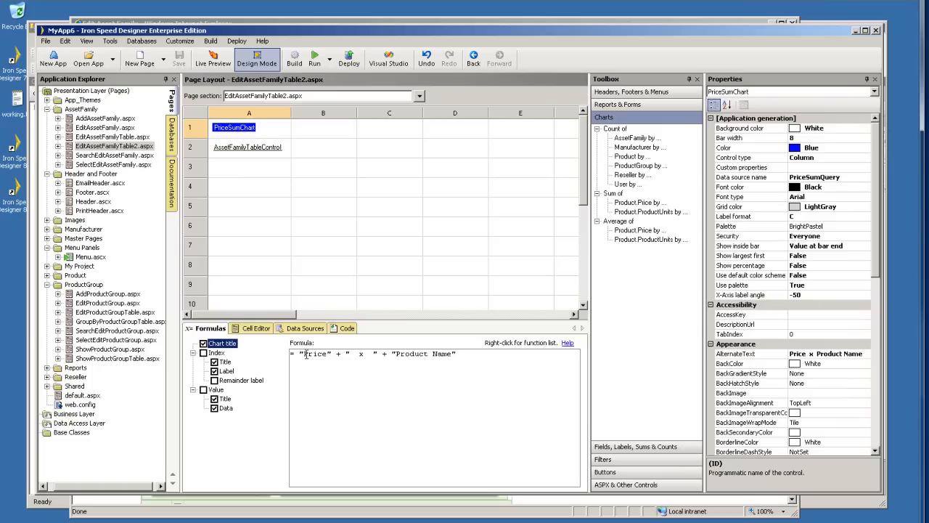
drag(327, 354, 396, 358)
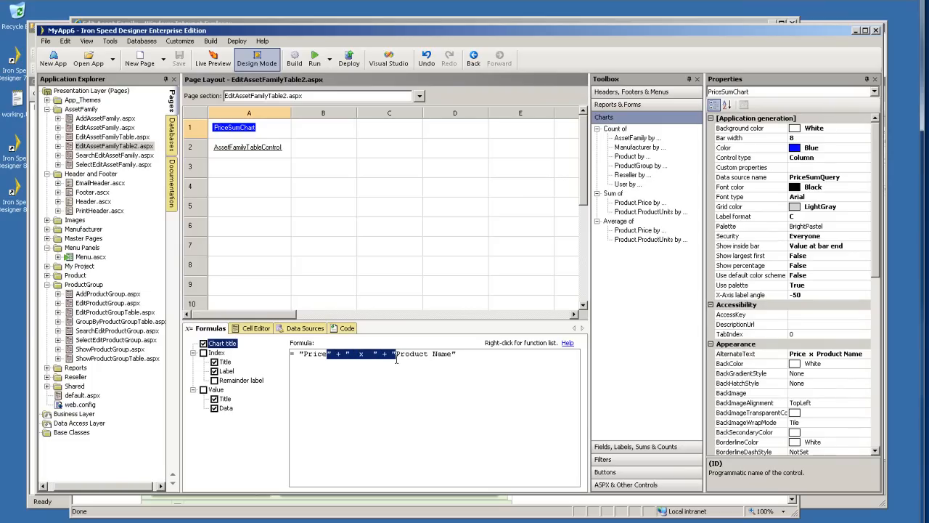
text(per)
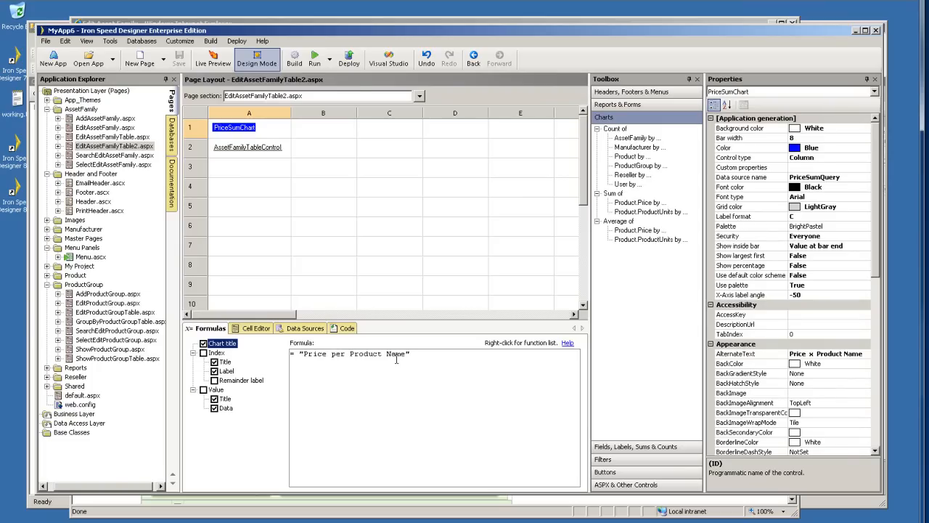
key(Right)
key(Right)
key(Right)
key(Right)
key(Right)
key(Right)
key(shift+Right)
key(shift+Right)
key(shift+Right)
key(shift+Right)
key(shift+Right)
key(Delete)
- Shorten the chart's index title formula to "Product"
click(225, 362)
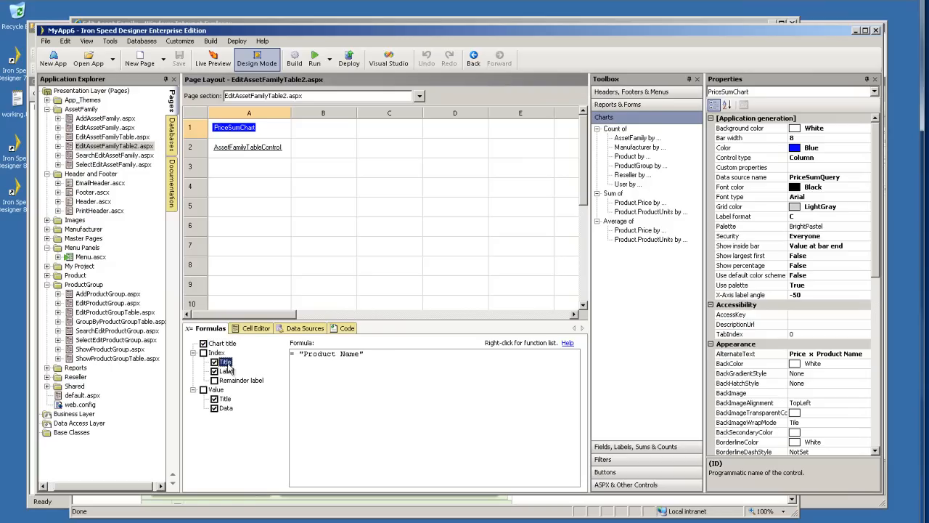
click(361, 354)
key(BackSpace)
key(BackSpace)
key(BackSpace)
key(BackSpace)
key(BackSpace)
- Examine the chart's index label formula, value formulas and X-axis label angle
click(227, 371)
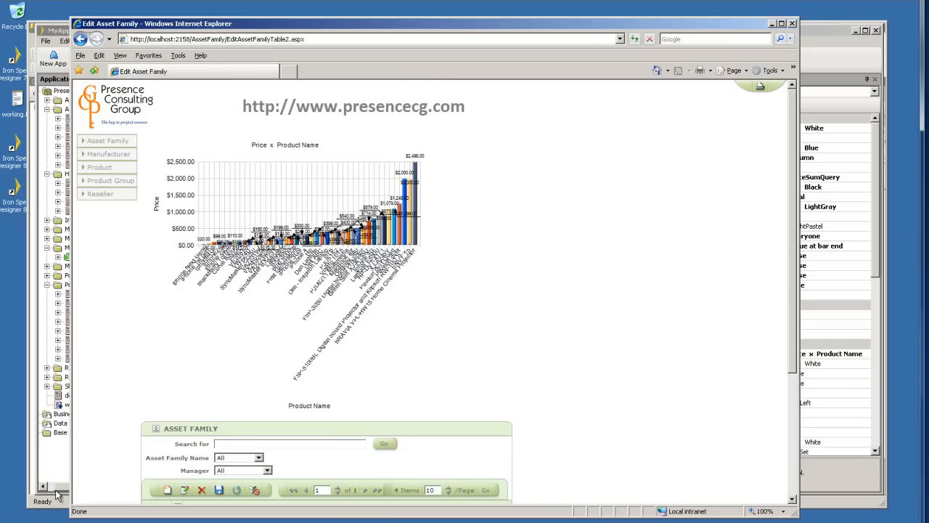
click(52, 38)
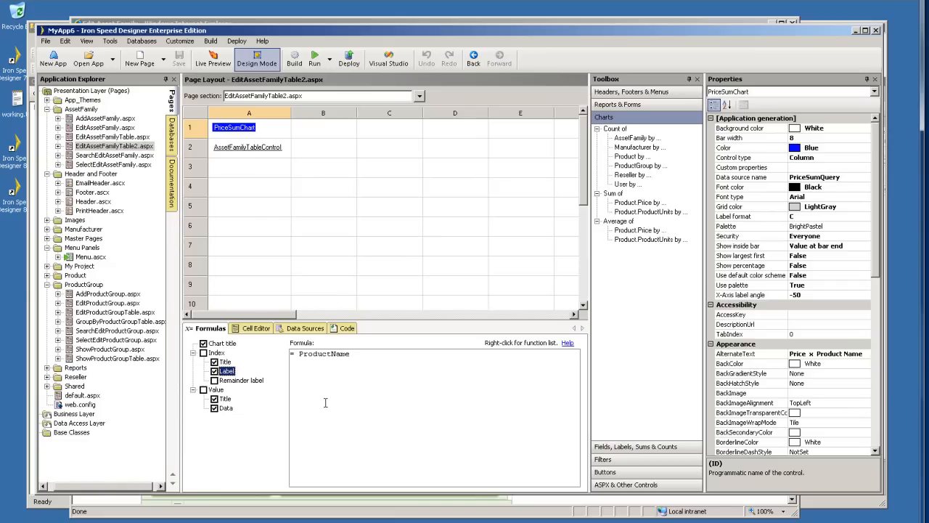
click(226, 409)
key(Up)
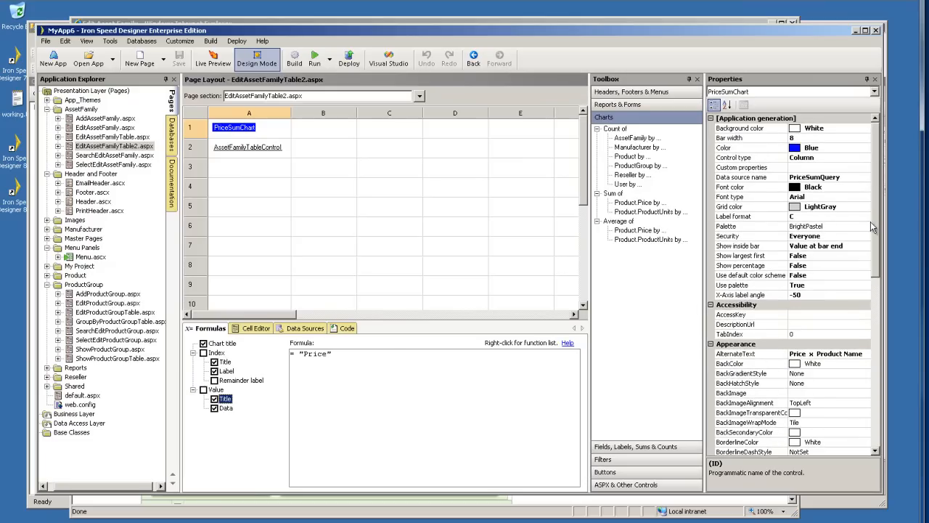
click(802, 295)
key(Return)
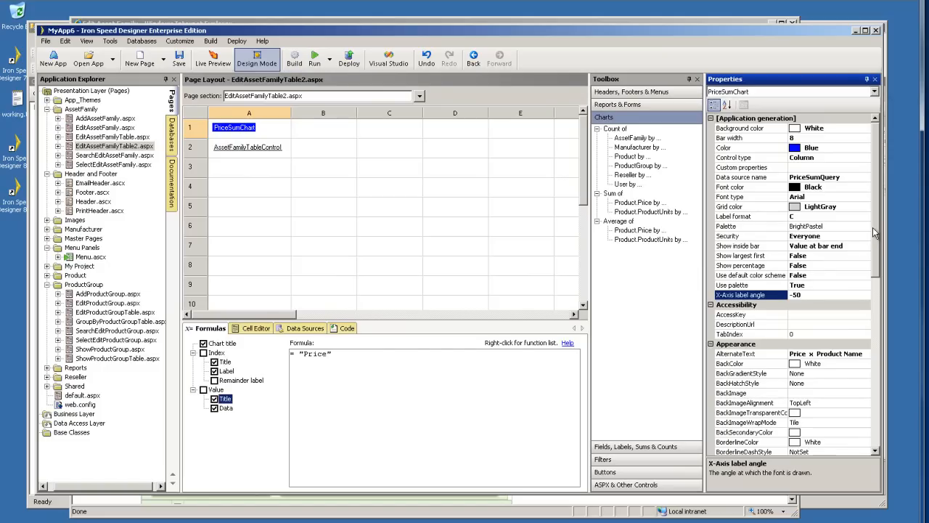
- Set both the height and the width of PriceSumChart to 800px
drag(876, 234, 889, 393)
click(793, 334)
click(793, 334)
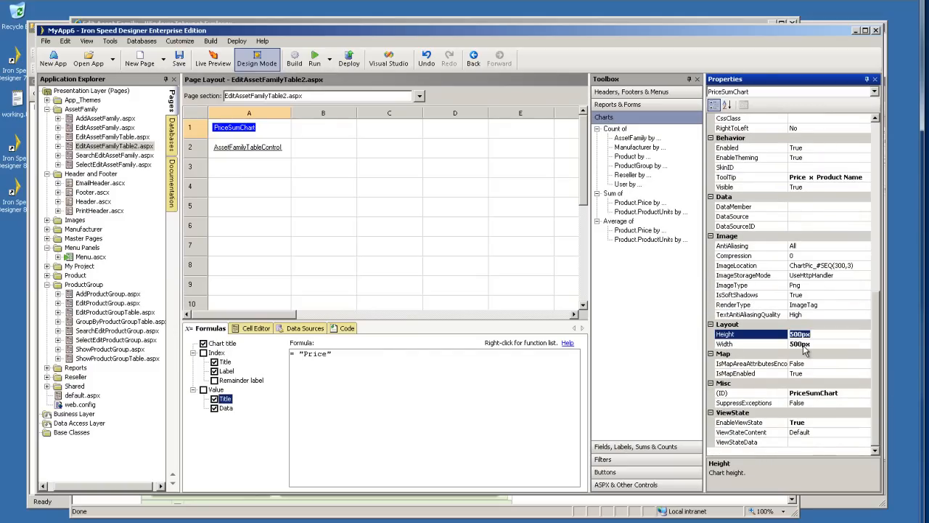
key(Left)
key(BackSpace)
text(8)
click(793, 345)
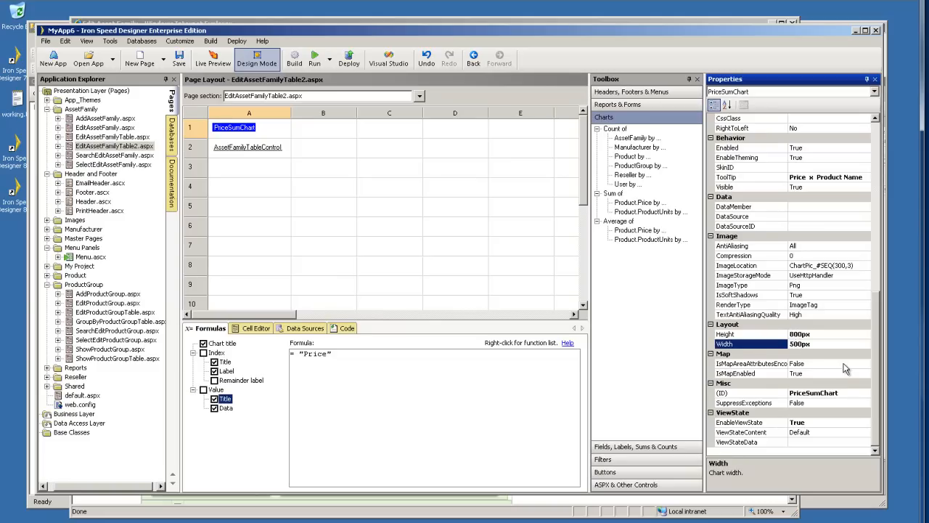
key(BackSpace)
text(8)
- Build the application and reload the page in Internet Explorer to check the chart's titles and size
click(295, 58)
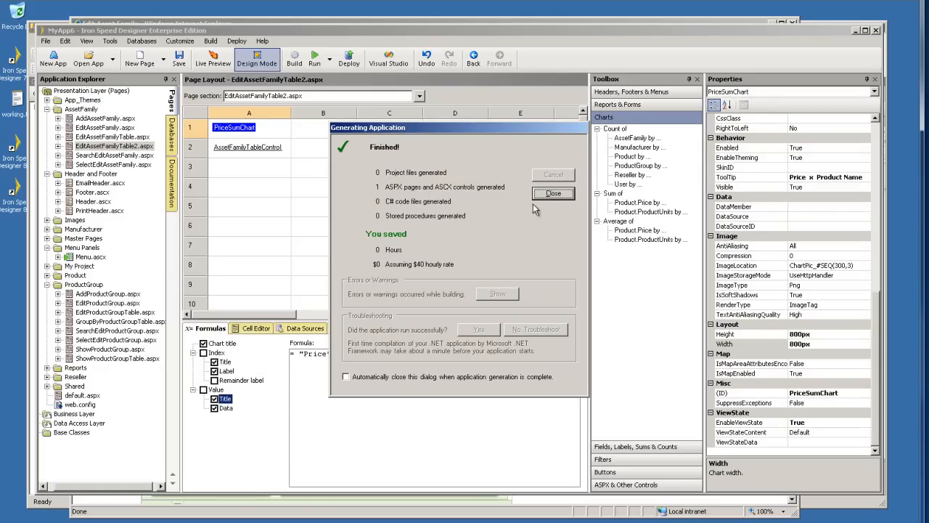
click(552, 193)
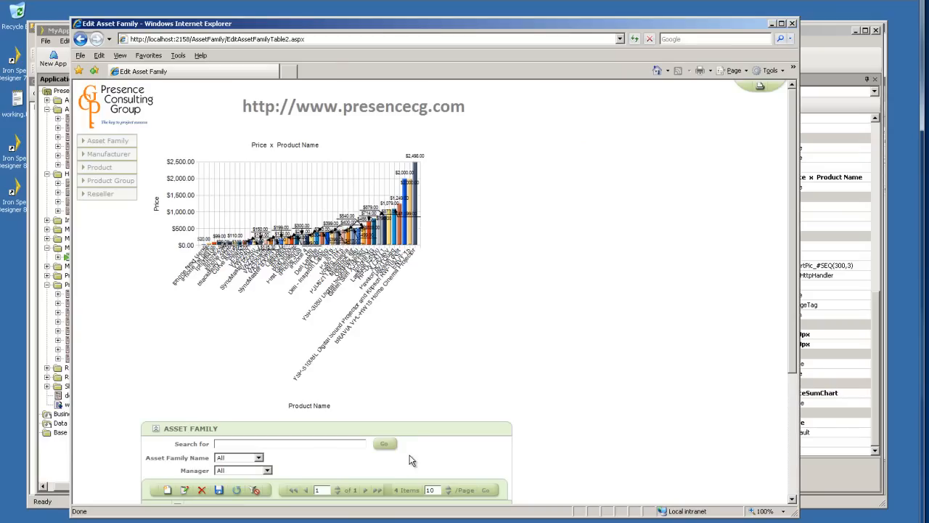
click(634, 38)
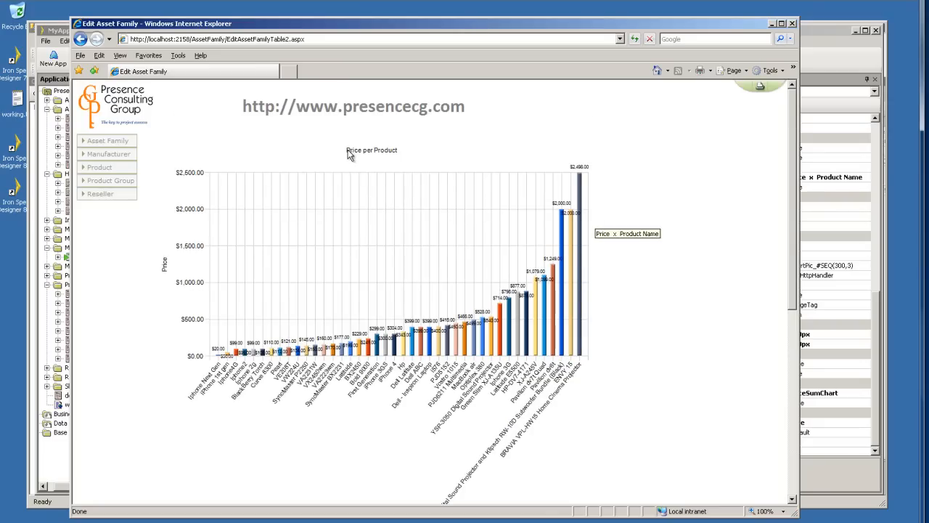
scroll(467, 376, down, 3)
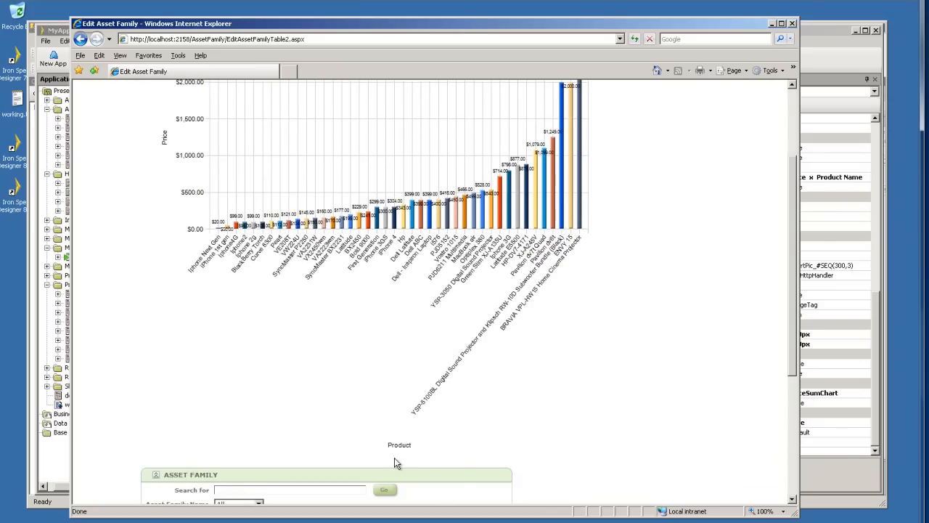
scroll(651, 390, up, 2)
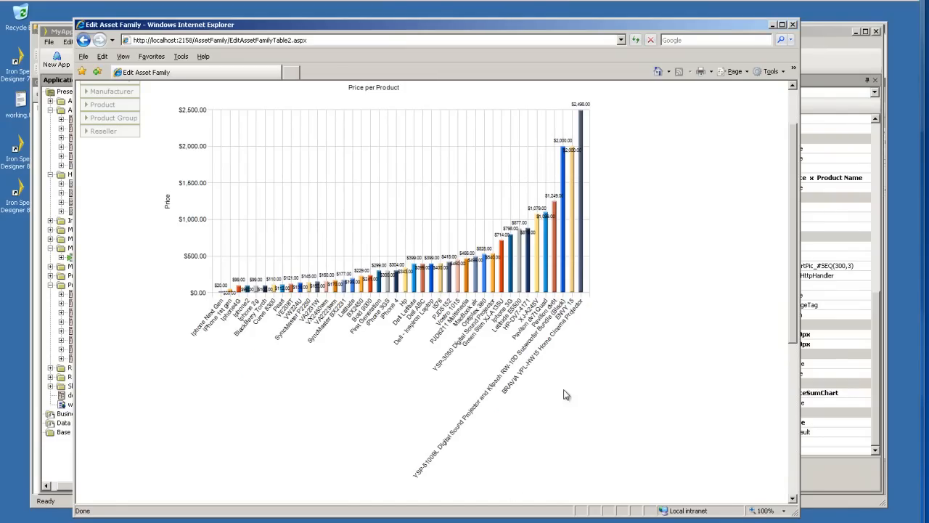
- Switch to Iron Speed Designer and insert an empty row above AssetFamilyTableControl on EditAssetFamilyTable2.aspx
click(584, 522)
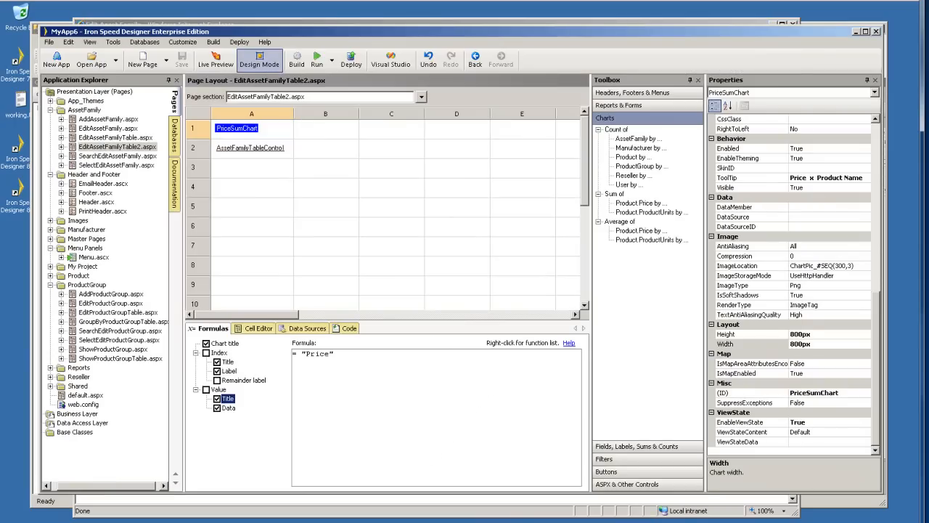
right_click(196, 150)
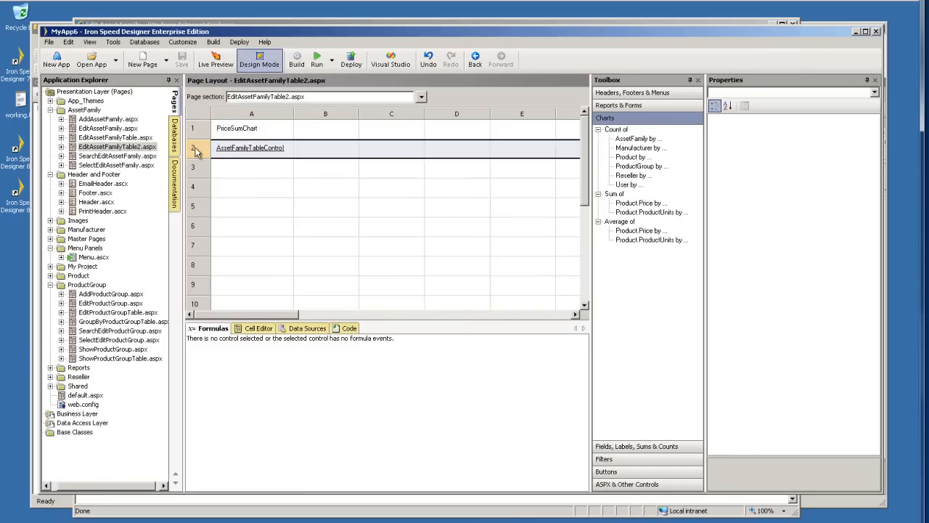
mouse_move(247, 266)
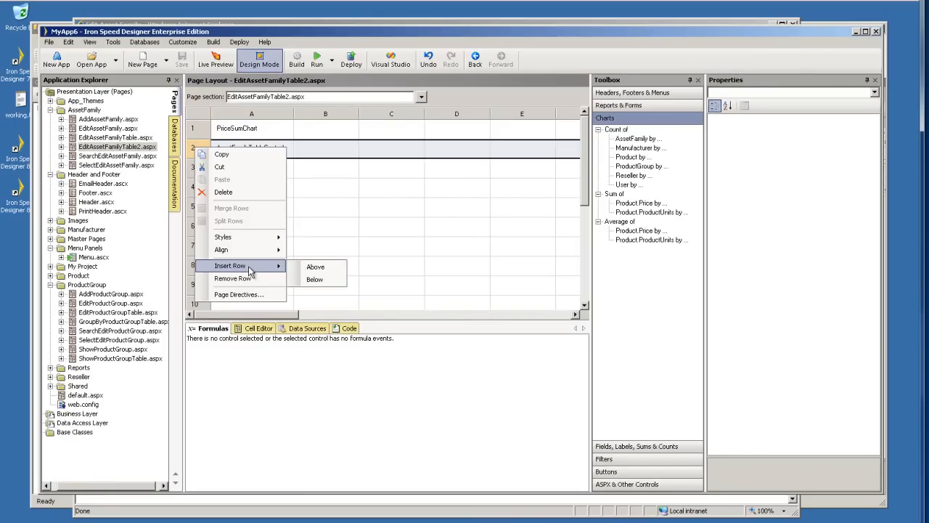
click(316, 268)
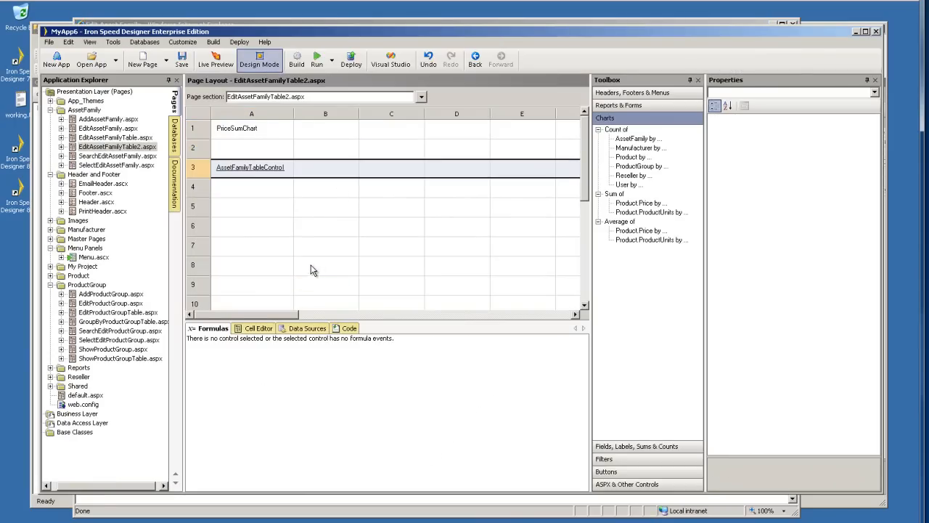
- Start a horizontal bar chart of the average Product Price in the empty cell A2
click(281, 150)
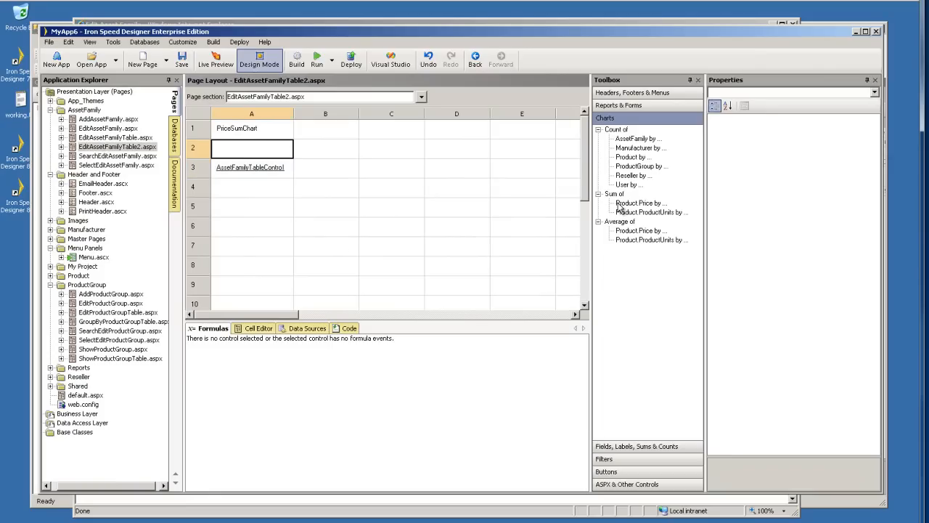
click(632, 231)
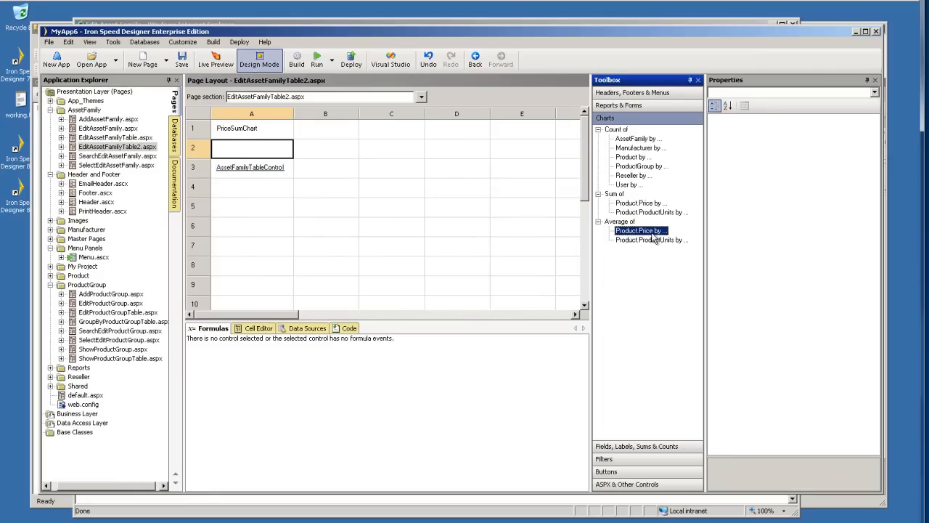
drag(652, 233, 251, 149)
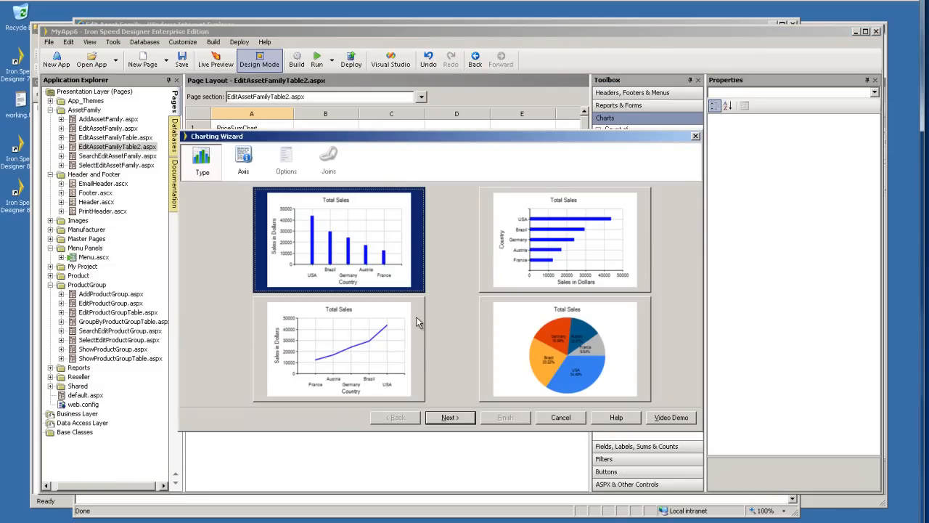
click(554, 268)
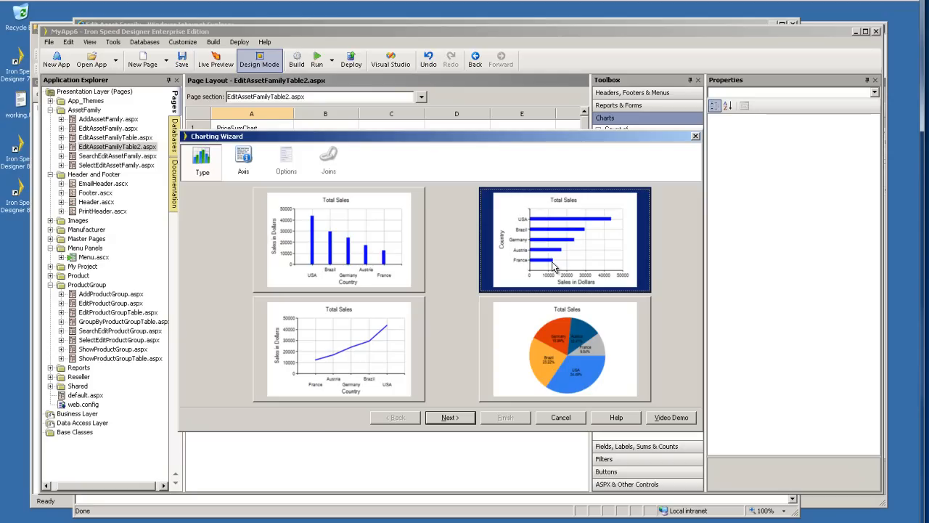
click(451, 418)
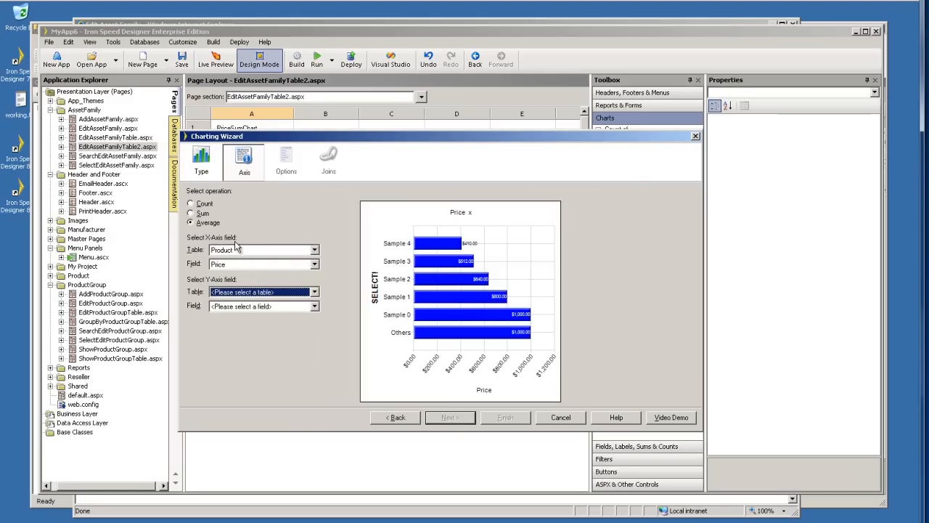
- Set the chart's Y-axis table to AssetFamily and its field to AssetFamilyName
click(315, 292)
click(292, 311)
click(303, 308)
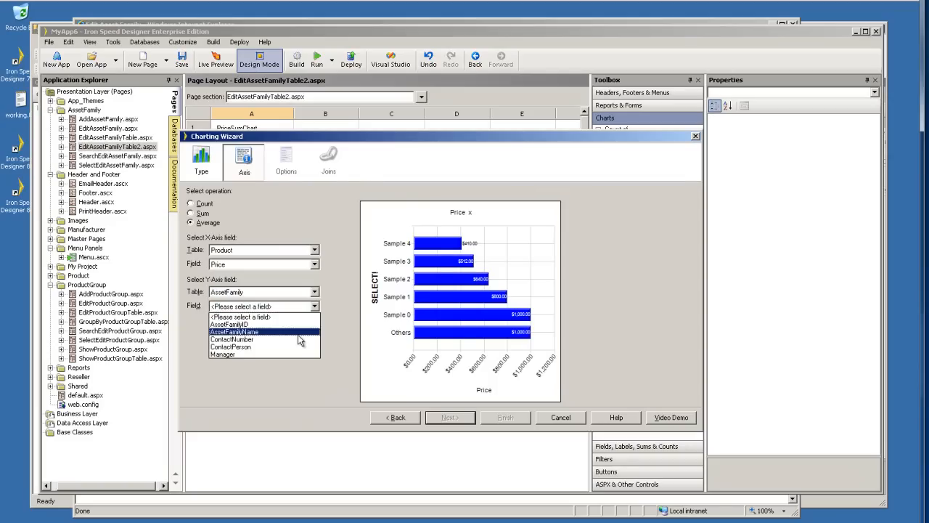
click(300, 332)
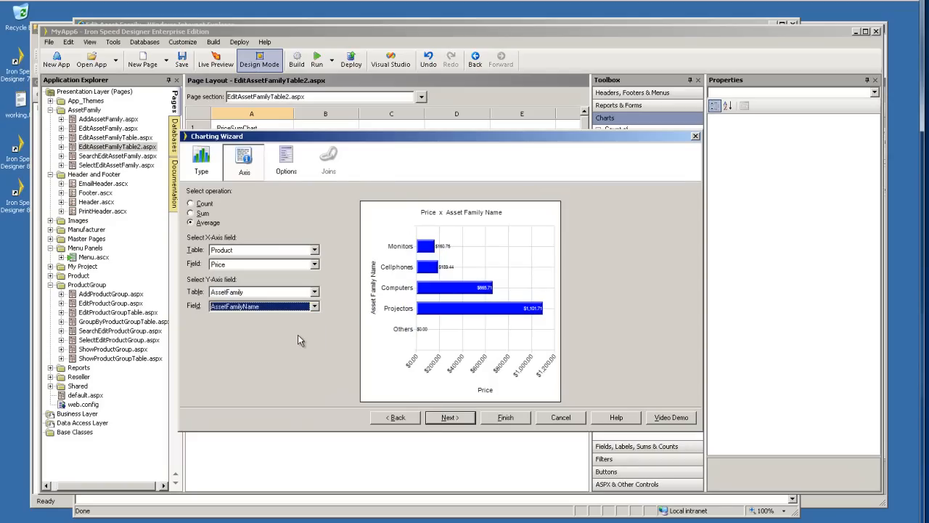
- Set the new chart's height and width to 800 pixels each in the chart options
click(464, 422)
double_click(286, 225)
text(800)
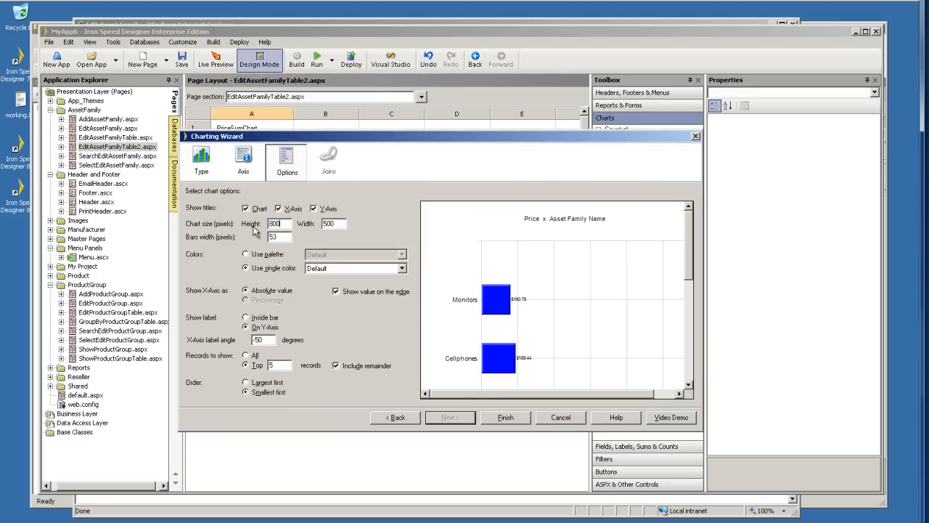
double_click(326, 224)
text(8000)
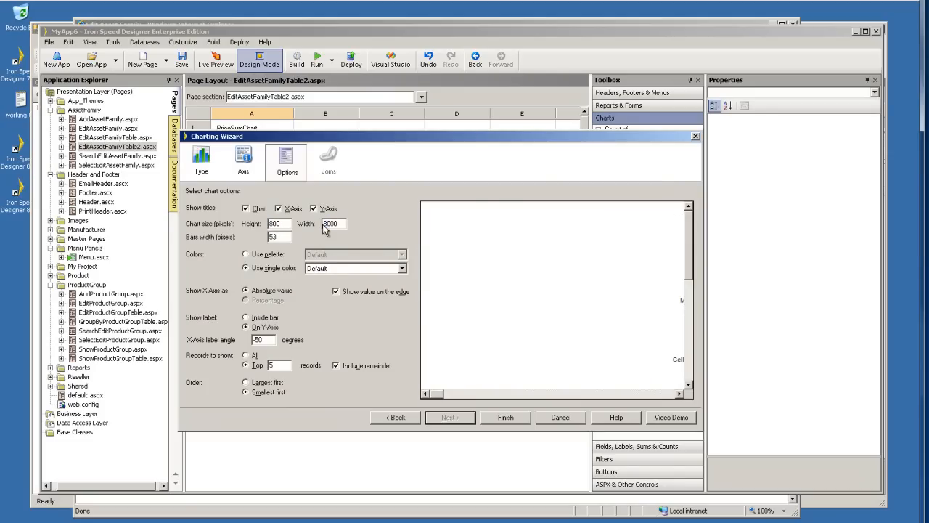
key(BackSpace)
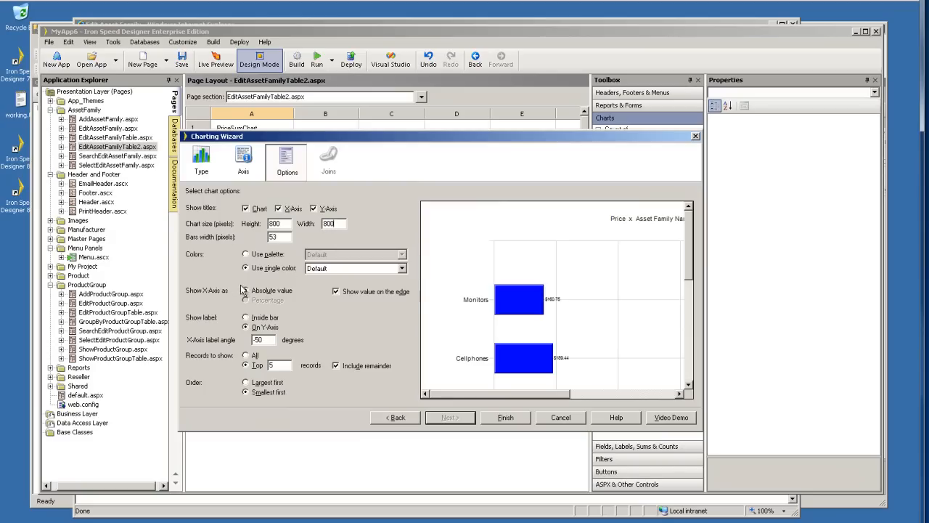
- Color the chart's bars with the Berry palette instead of a single color
click(268, 256)
click(401, 255)
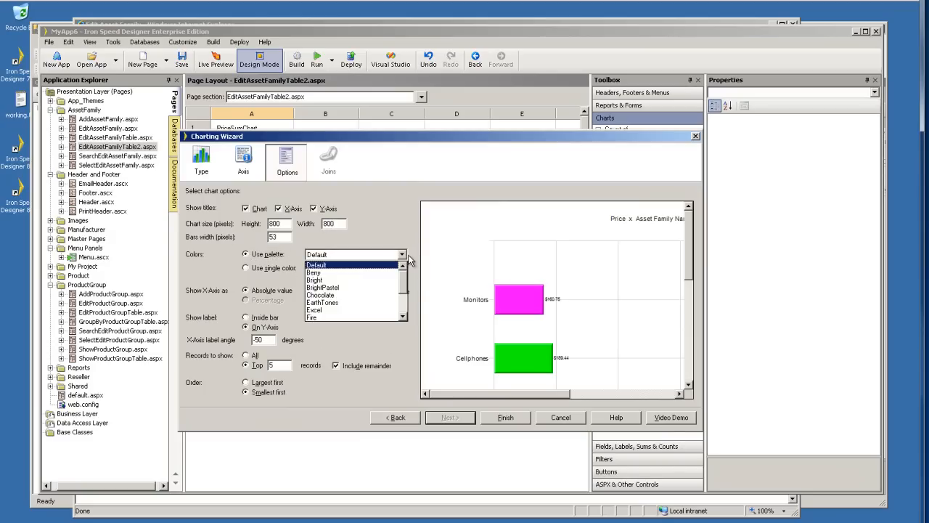
click(359, 274)
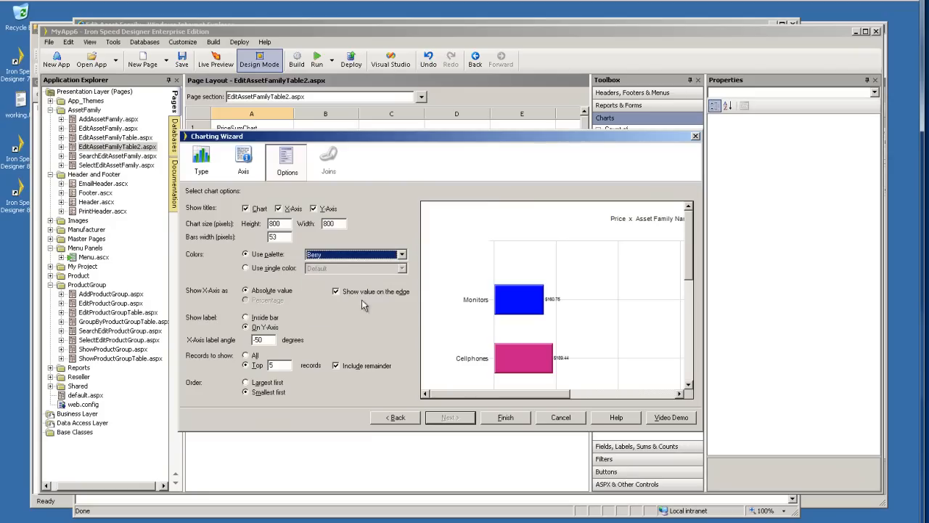
- Make the chart show all records, check its preview and finish the Charting Wizard
click(335, 365)
click(246, 355)
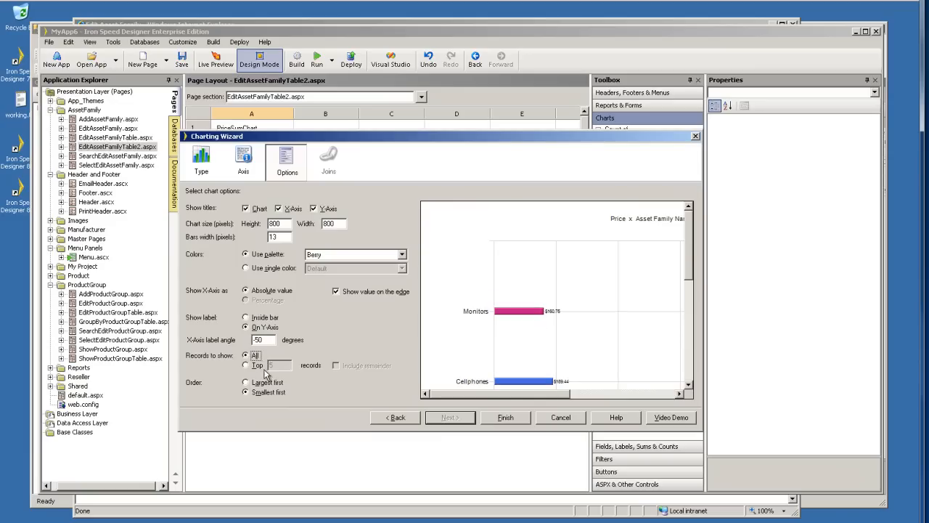
drag(688, 263, 688, 311)
mouse_move(550, 398)
mouse_down()
mouse_move(653, 398)
mouse_move(562, 398)
mouse_up()
click(523, 416)
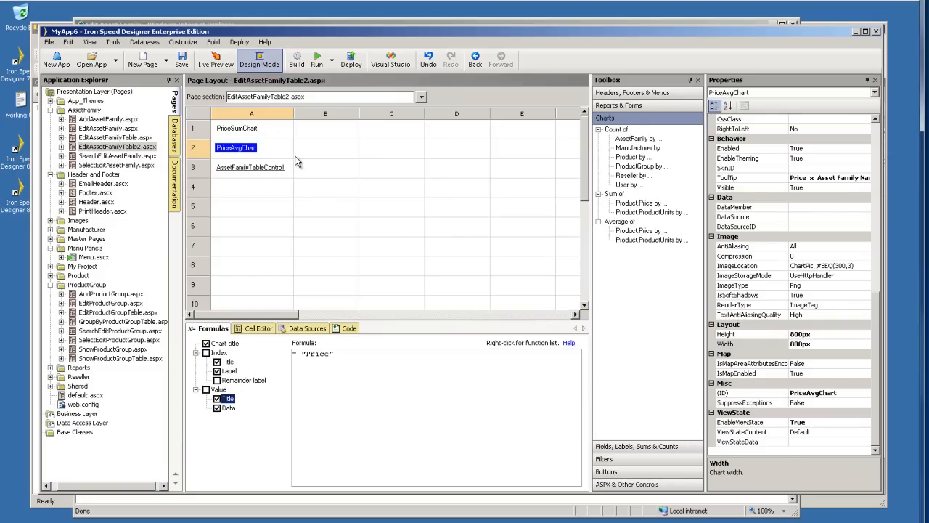
- Change PriceAvgChart's chart title formula to "Avg Price per Asset Family"
click(229, 344)
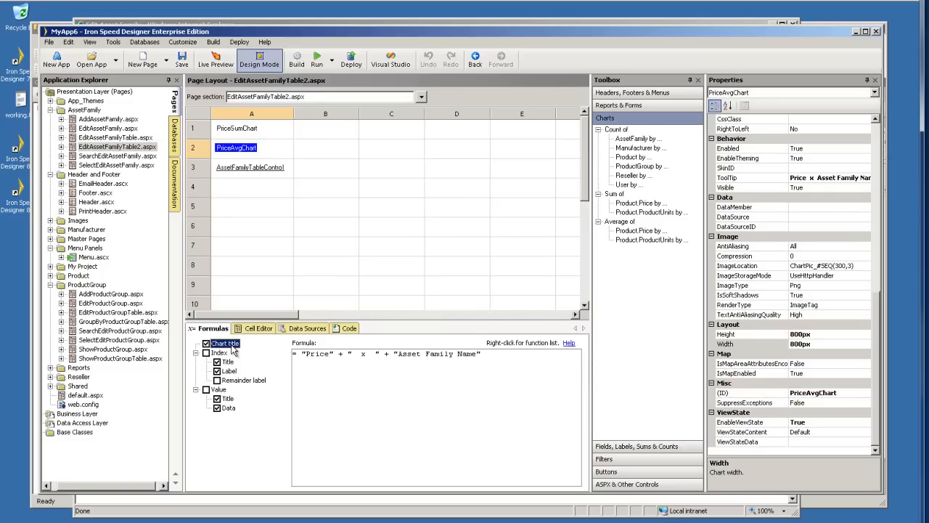
drag(329, 355, 305, 356)
click(308, 355)
text(Avg)
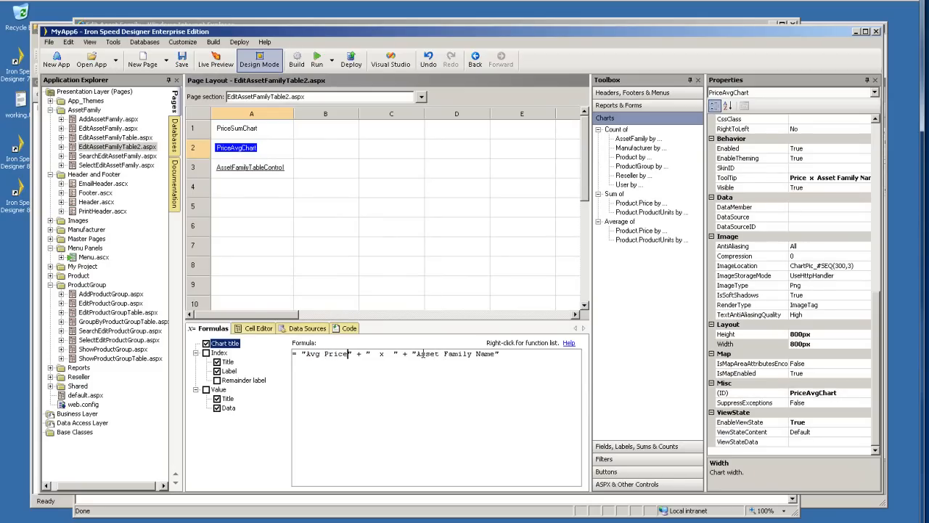
key(shift+Right)
key(shift+Right)
key(shift+Right)
key(shift+Right)
key(shift+Right)
key(shift+Right)
key(shift+Right)
key(shift+Right)
key(shift+Right)
key(shift+Right)
key(shift+Right)
key(shift+Right)
key(shift+Right)
key(shift+Right)
key(shift+Right)
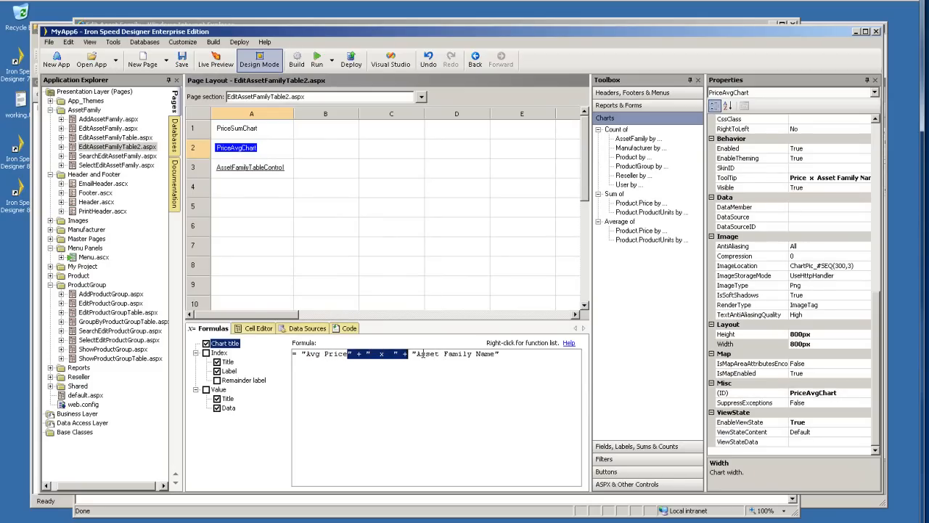
text(per)
key(Right)
key(Right)
key(Right)
key(Right)
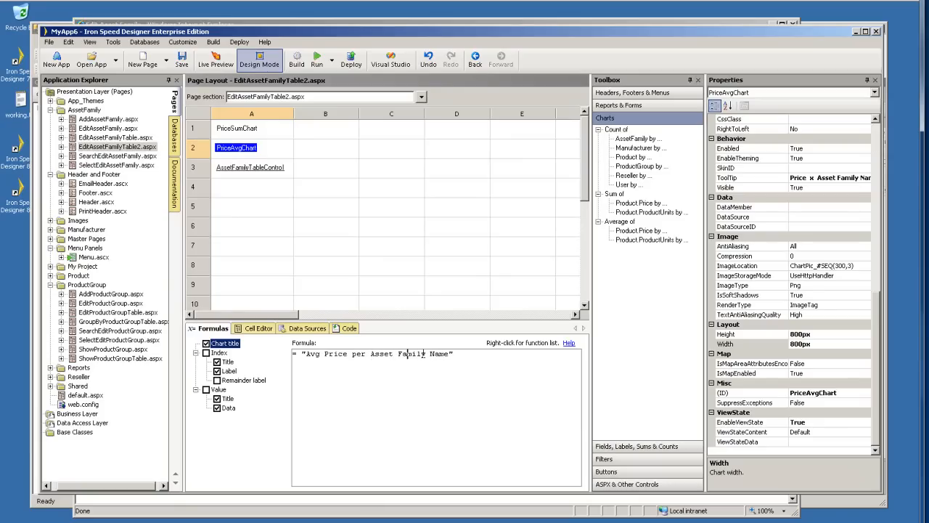
key(shift+Right)
key(shift+Right)
key(shift+Right)
key(shift+Right)
key(shift+Right)
key(BackSpace)
- Build the application and reload the page in Internet Explorer to check the average price chart
click(298, 64)
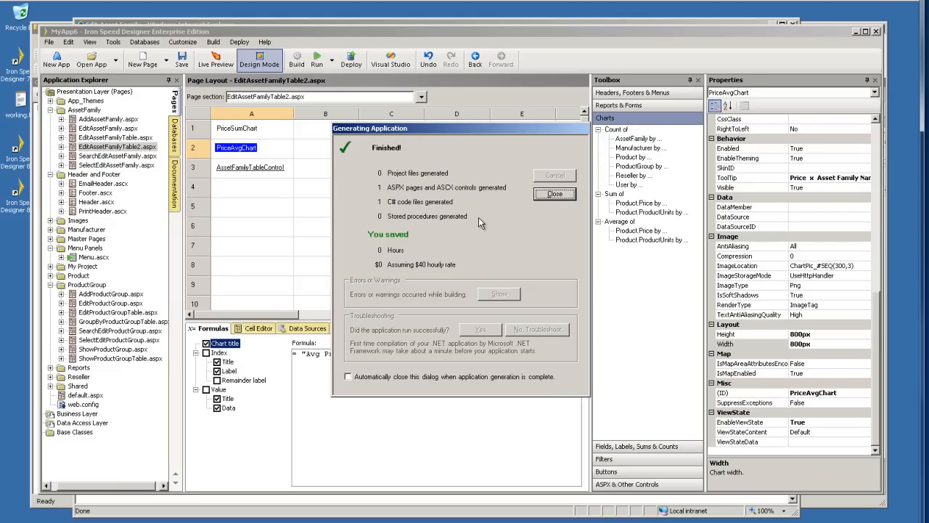
click(570, 194)
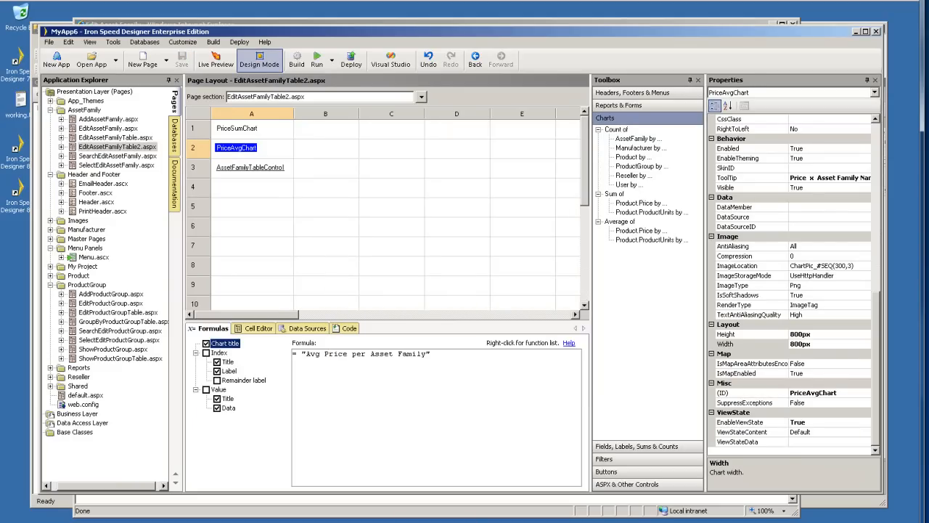
click(384, 522)
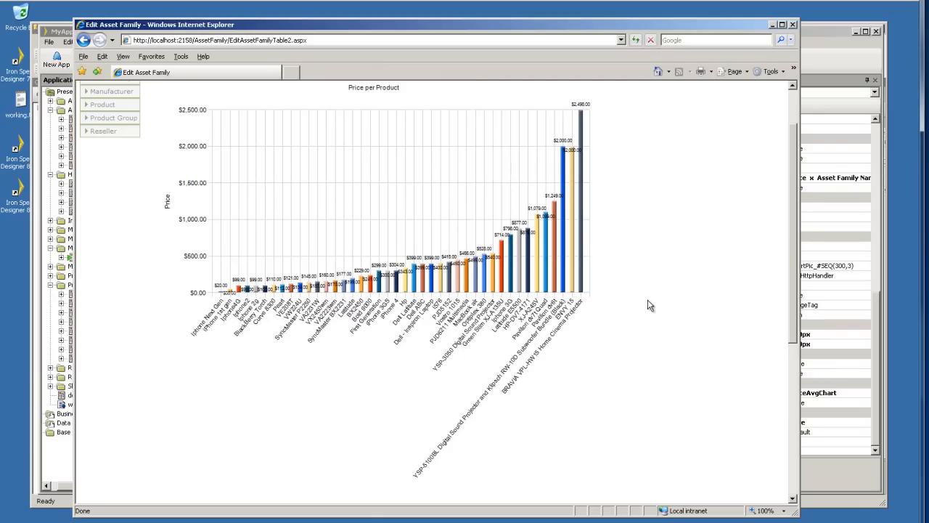
key(F5)
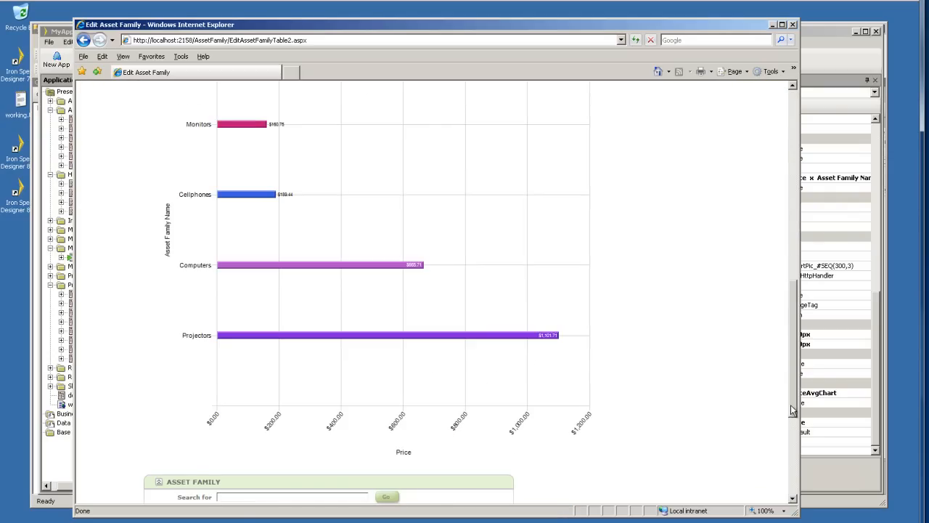
scroll(790, 410, up, 3)
scroll(799, 385, down, 2)
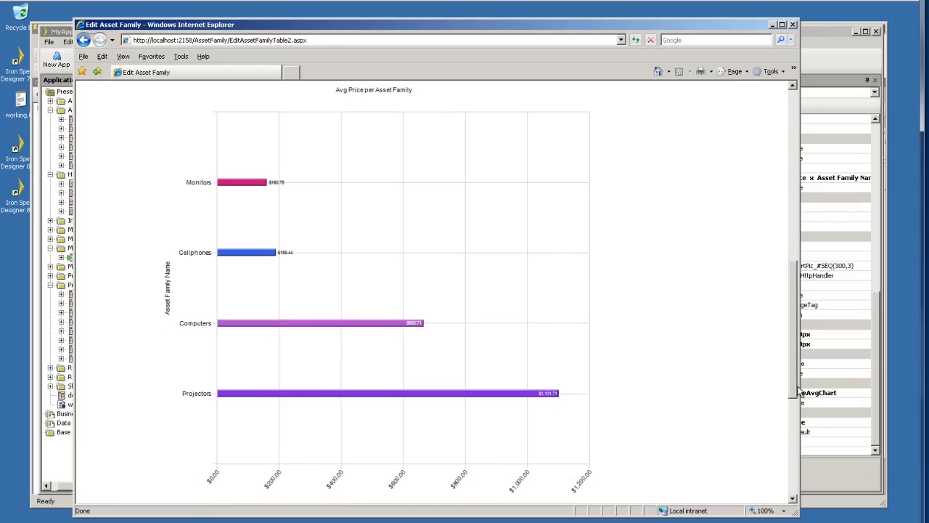
mouse_move(798, 392)
mouse_down()
mouse_move(814, 258)
mouse_move(799, 203)
mouse_move(786, 407)
mouse_move(790, 393)
mouse_up()
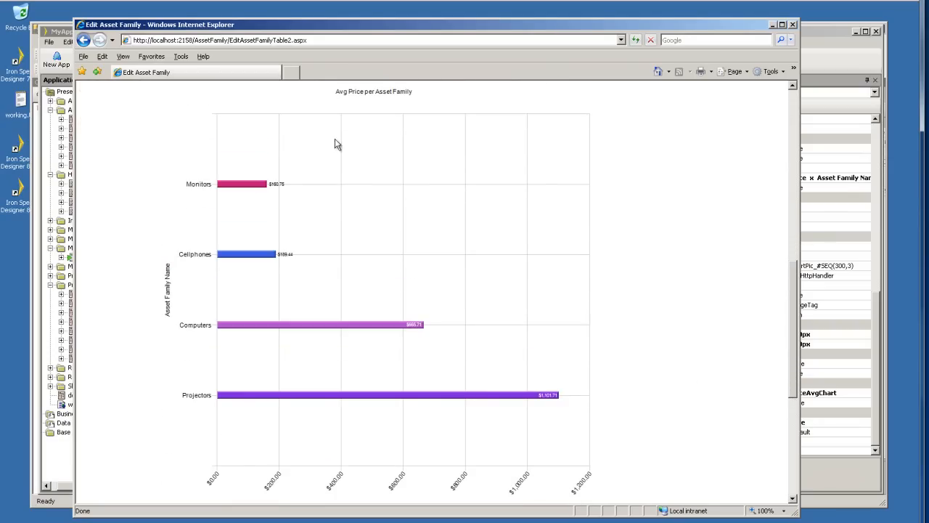
- Return to Iron Speed Designer and examine the full set of PriceAvgChart's properties
click(816, 33)
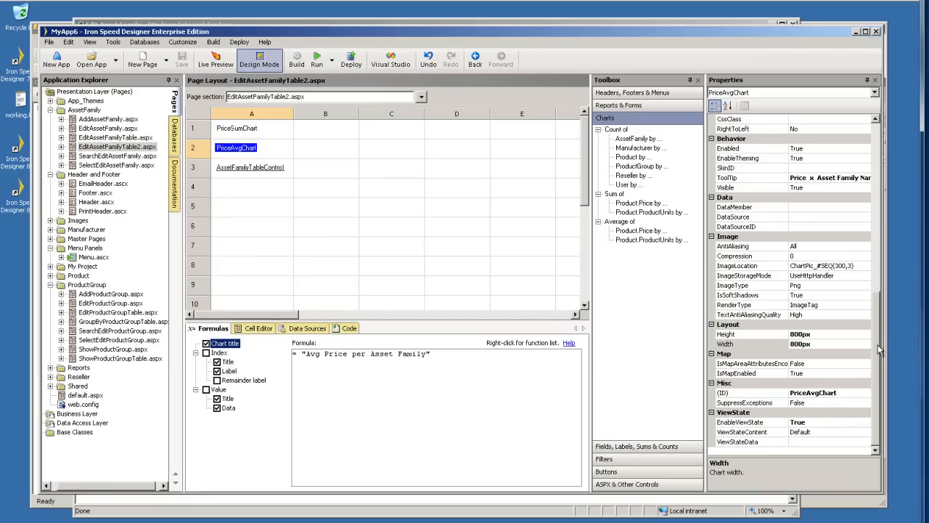
drag(879, 349, 892, 171)
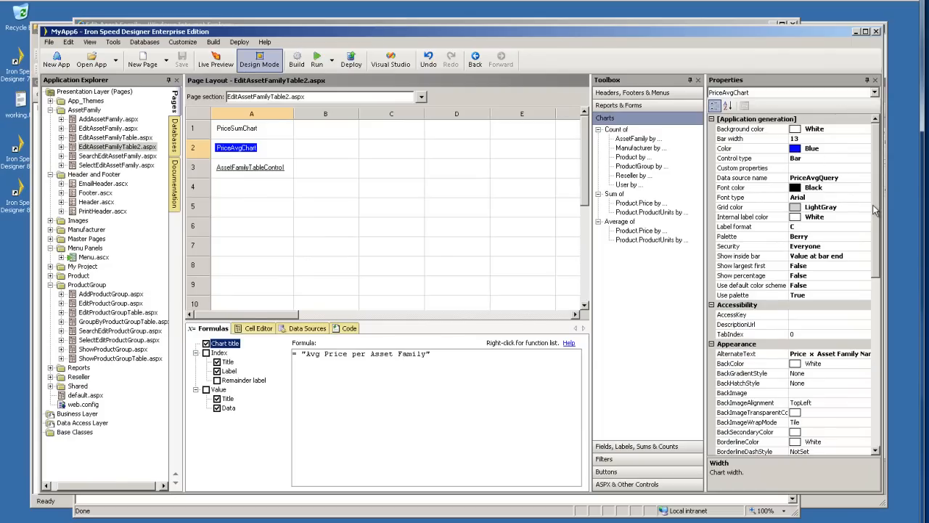
drag(875, 198, 872, 333)
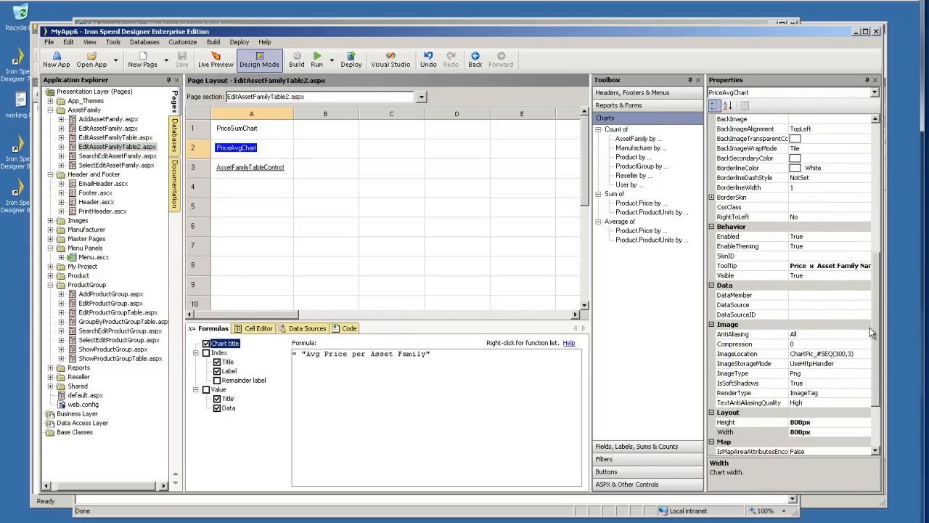
drag(871, 333, 859, 363)
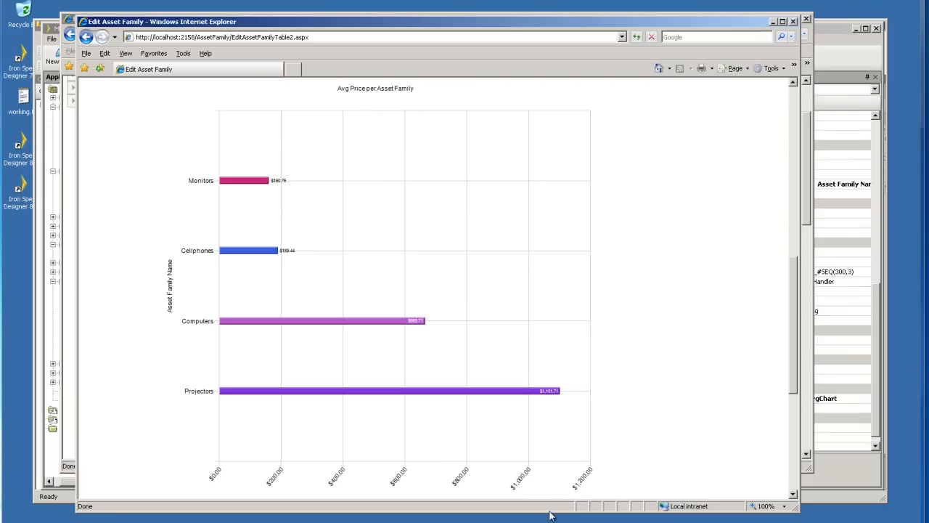
- Switch to Iron Speed Designer and open PriceAvgQuery from the page's data sources in the Query Wizard
key(alt+Tab)
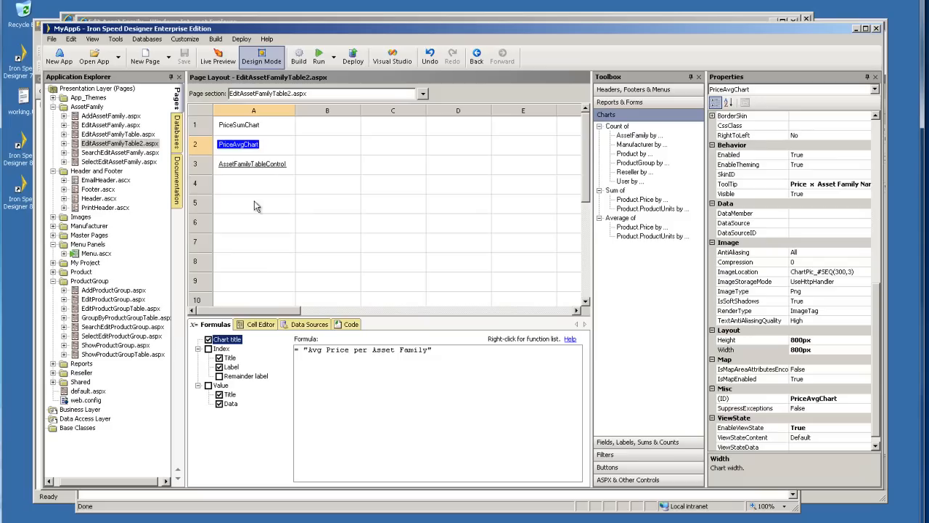
click(309, 324)
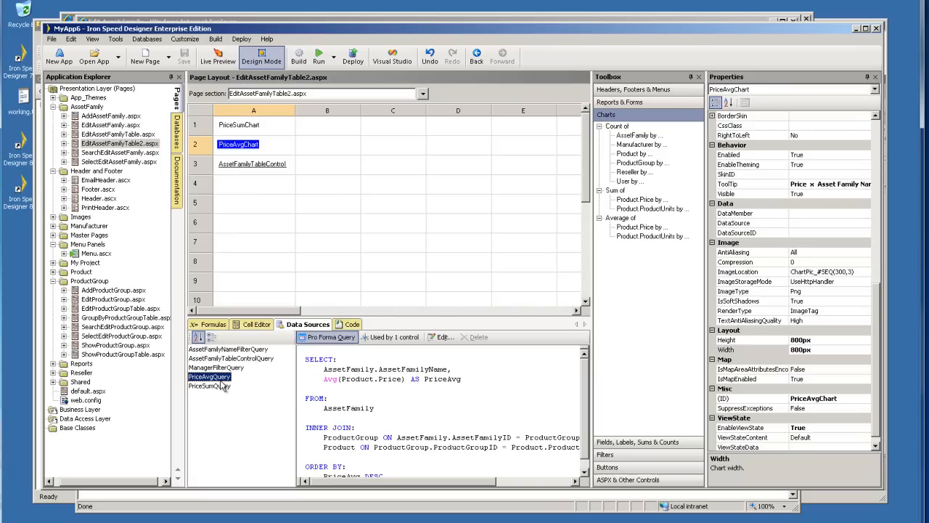
click(444, 339)
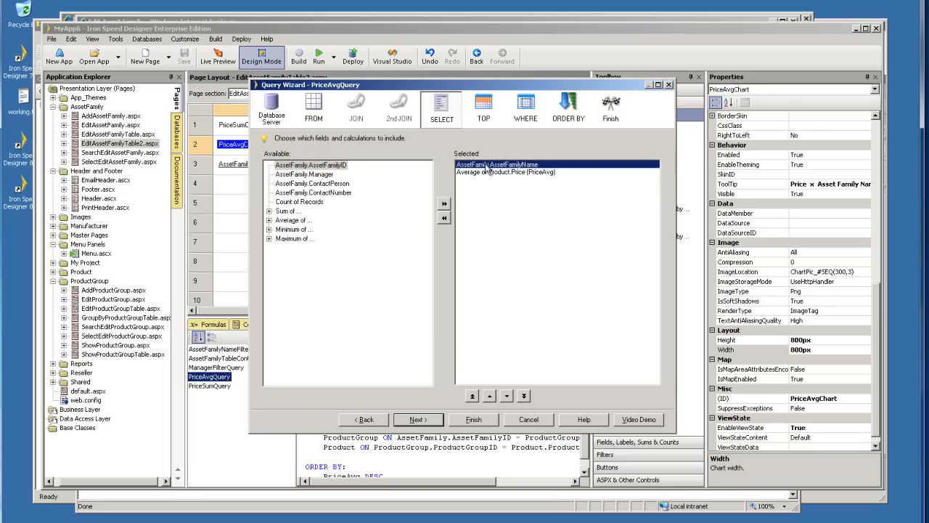
- Examine PriceAvgQuery's record limit, WHERE clause and sort order settings, and leave the Query Wizard without saving
click(485, 107)
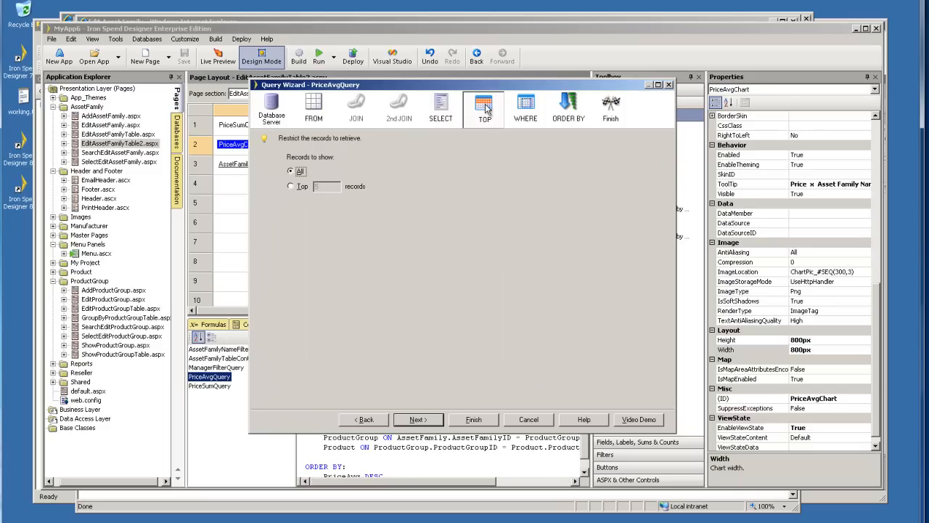
click(303, 186)
text(15)
click(528, 116)
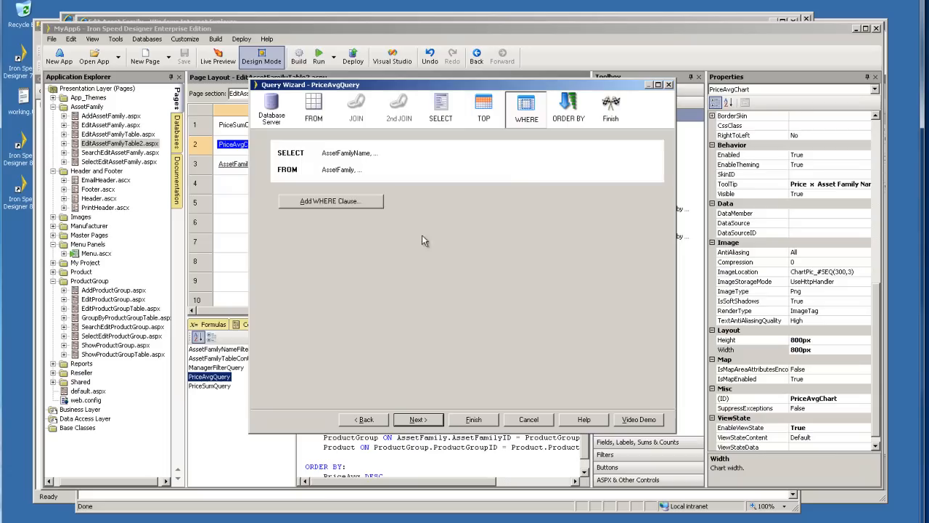
click(365, 207)
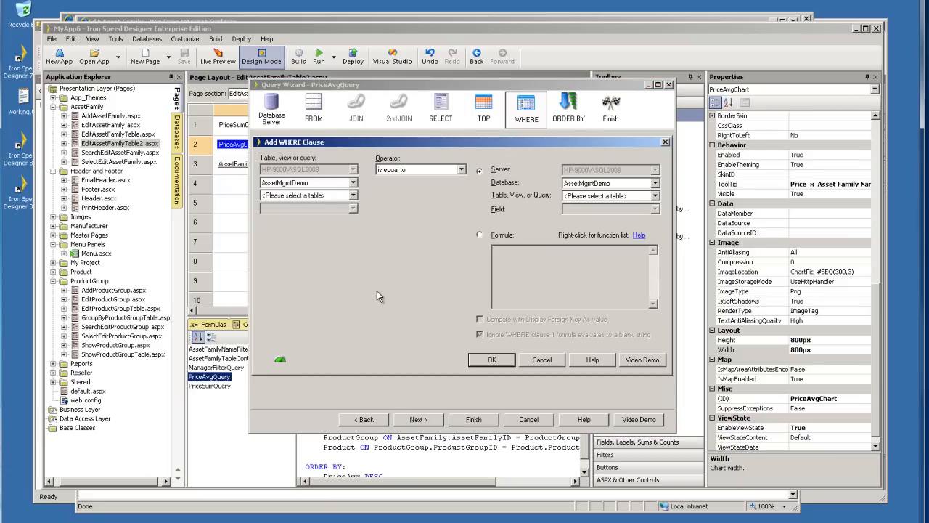
click(541, 361)
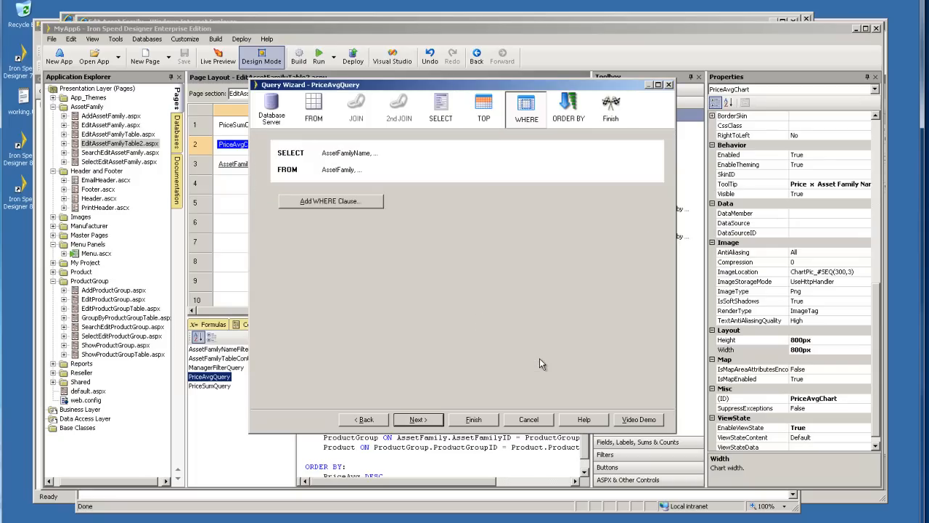
click(580, 116)
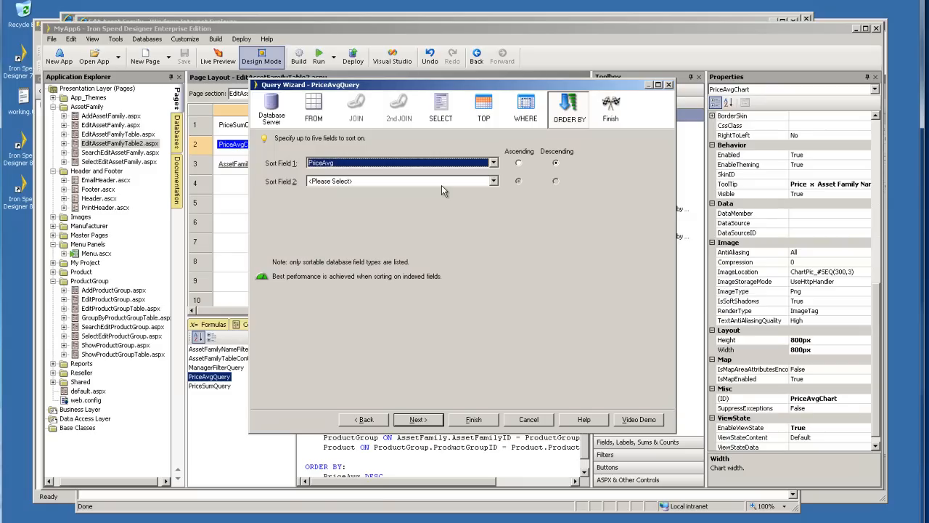
click(522, 426)
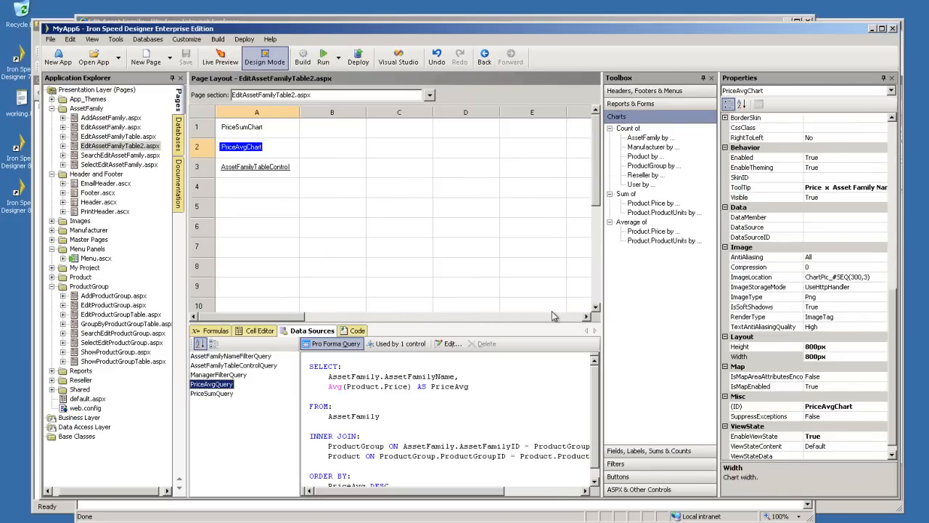
- Open the AssetFamilyFields section inside AssetFamilyTableControl's AssetFamilyPanel and bring the AssetFamilyName column into view
click(263, 173)
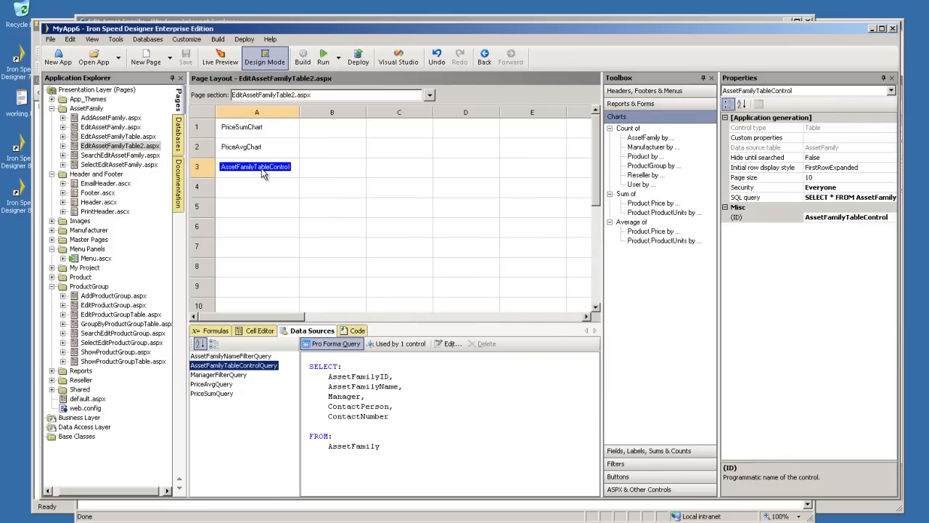
double_click(263, 173)
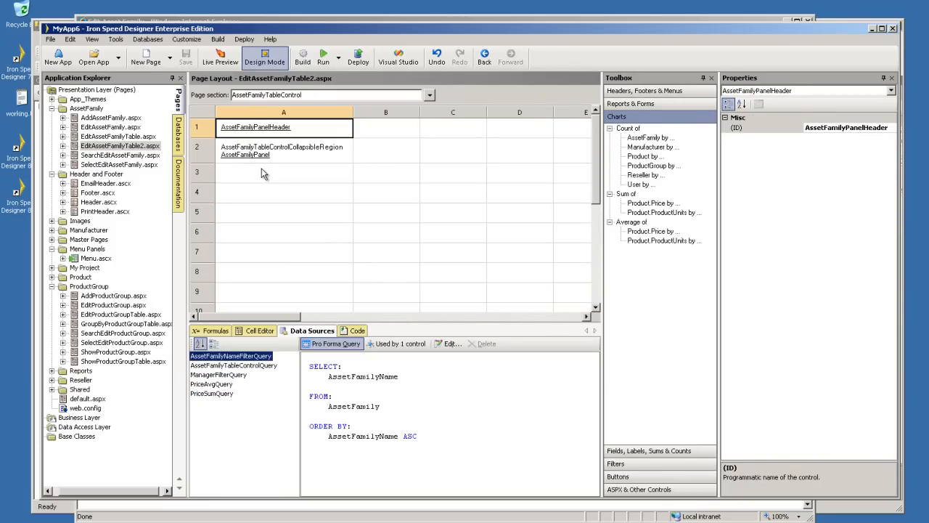
double_click(263, 156)
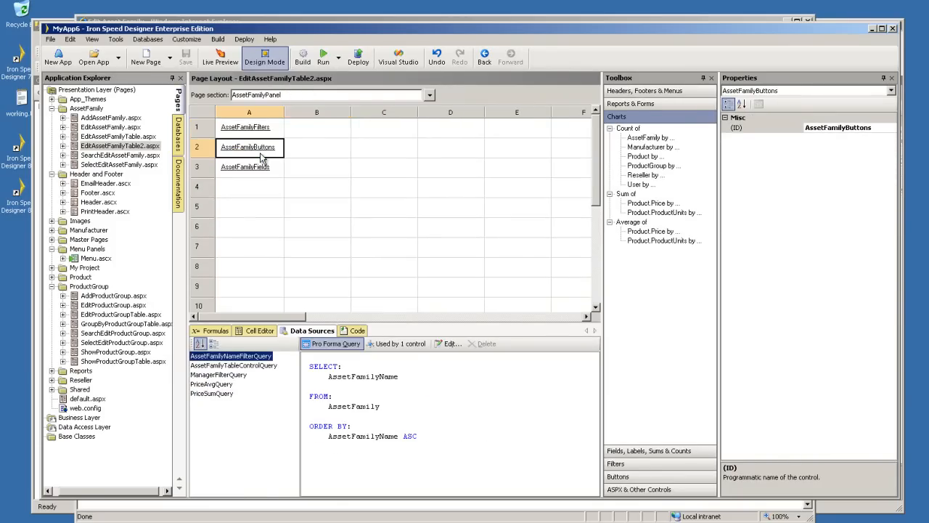
click(262, 168)
double_click(263, 172)
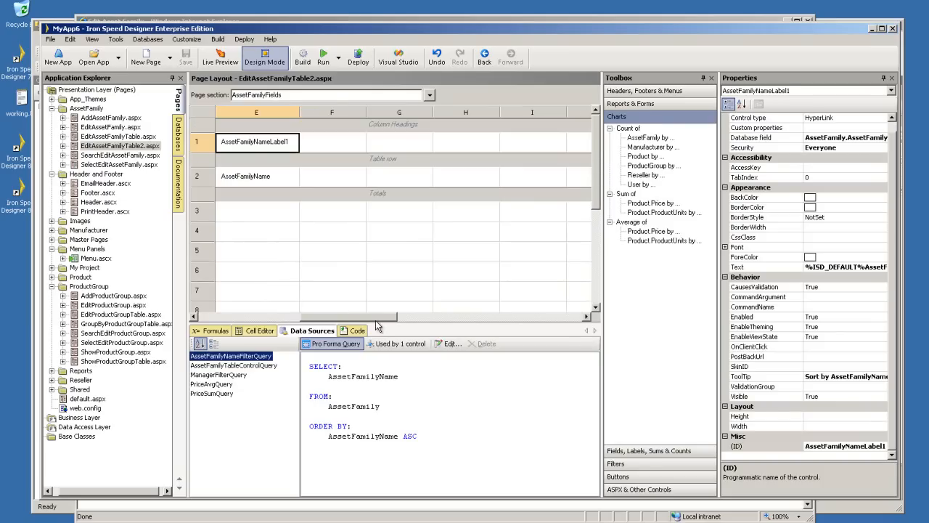
mouse_move(383, 323)
mouse_down()
mouse_move(445, 321)
mouse_move(357, 320)
mouse_move(369, 322)
mouse_up()
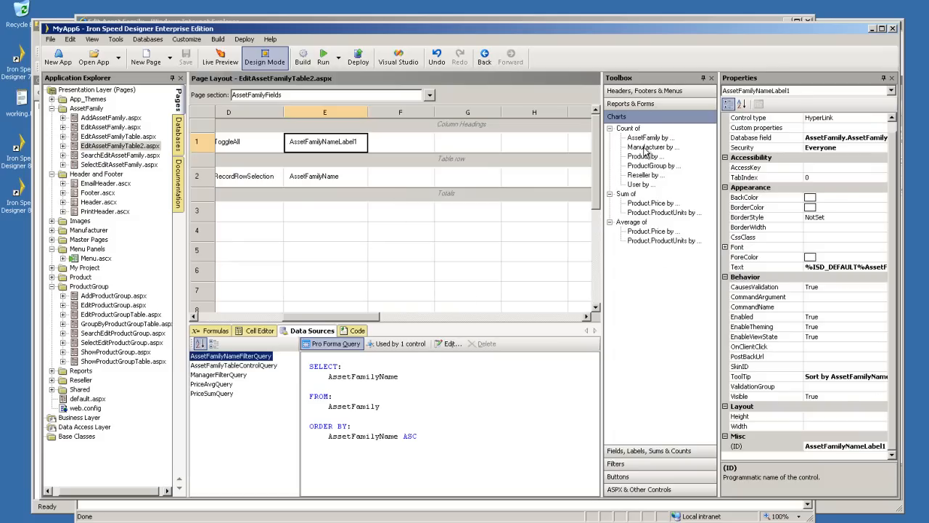
- Add an average Product.Price chart to the table row cell beside AssetFamilyName, using the vertical bar chart type
drag(656, 233, 406, 174)
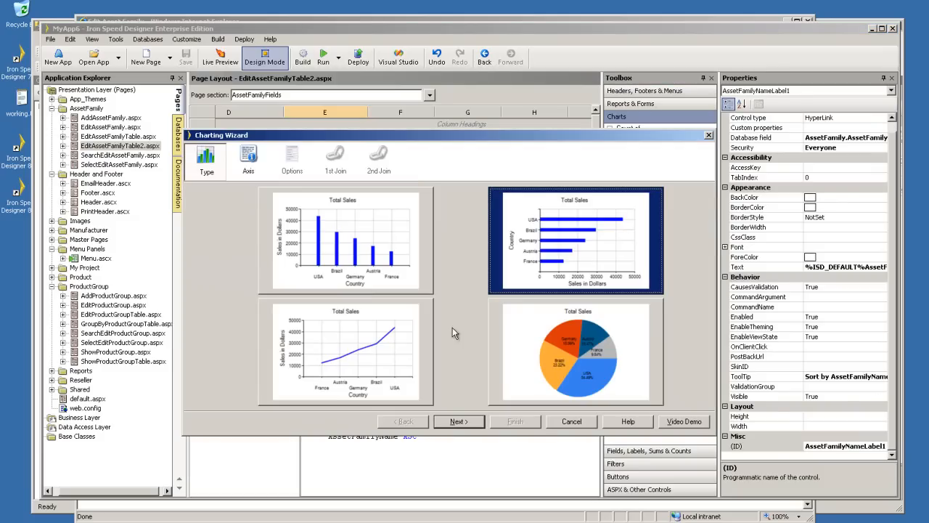
click(411, 262)
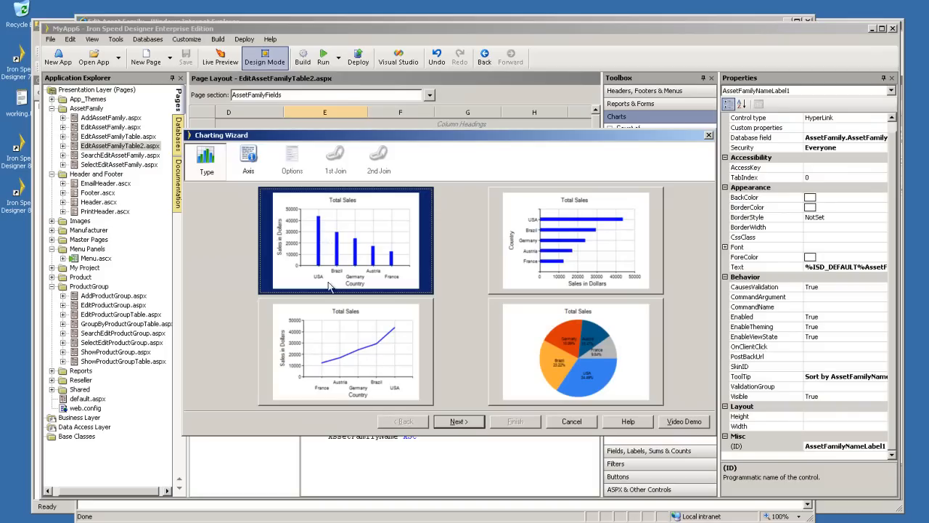
click(458, 422)
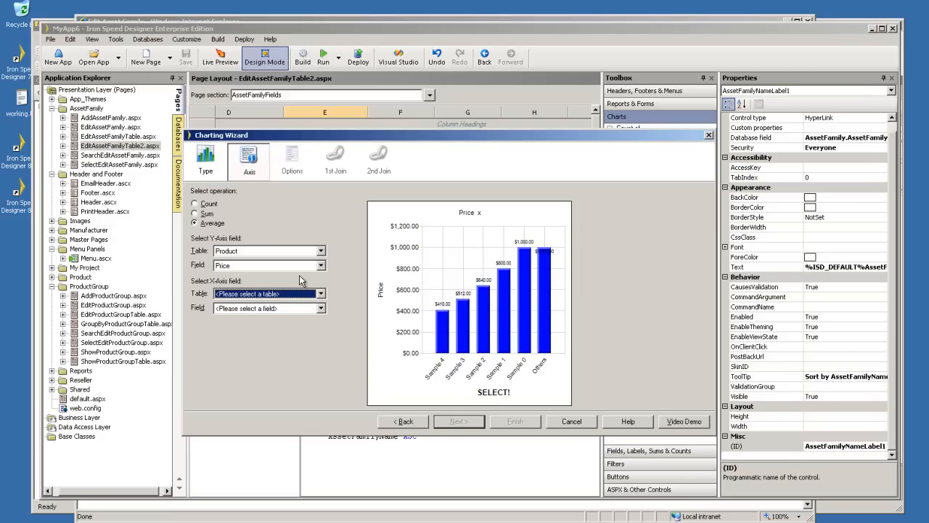
- Set the chart's X-axis to the AssetFamilyName field of the AssetFamily table
click(270, 297)
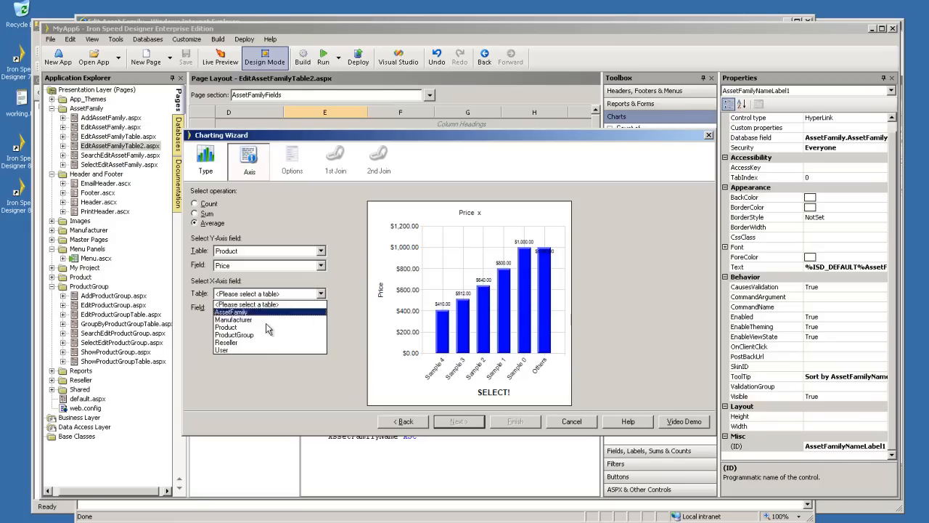
click(269, 311)
click(270, 309)
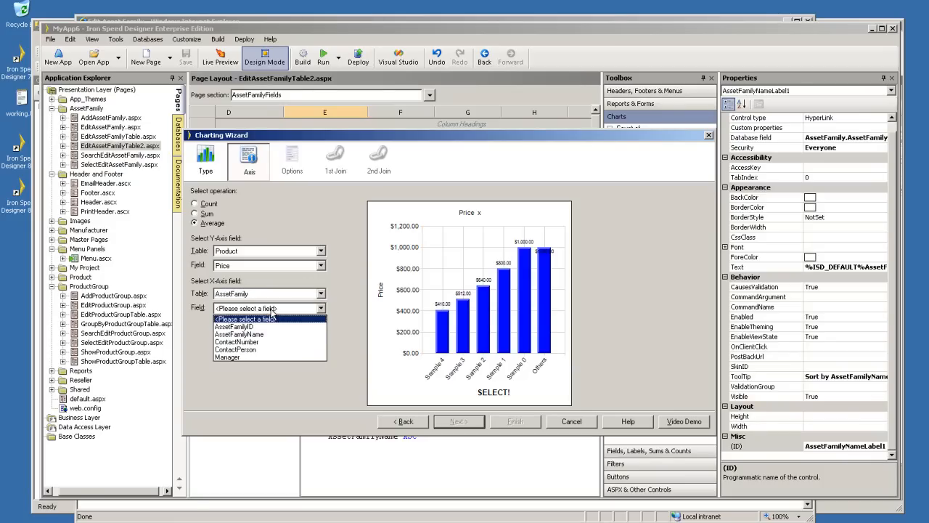
click(240, 334)
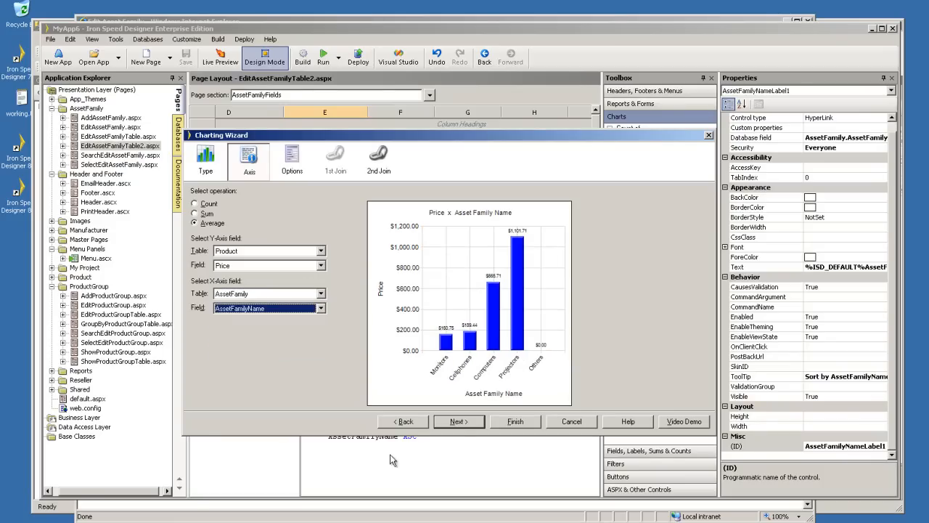
- In the chart options, exclude the remainder, show all records and set the bar width to 5 pixels
click(451, 423)
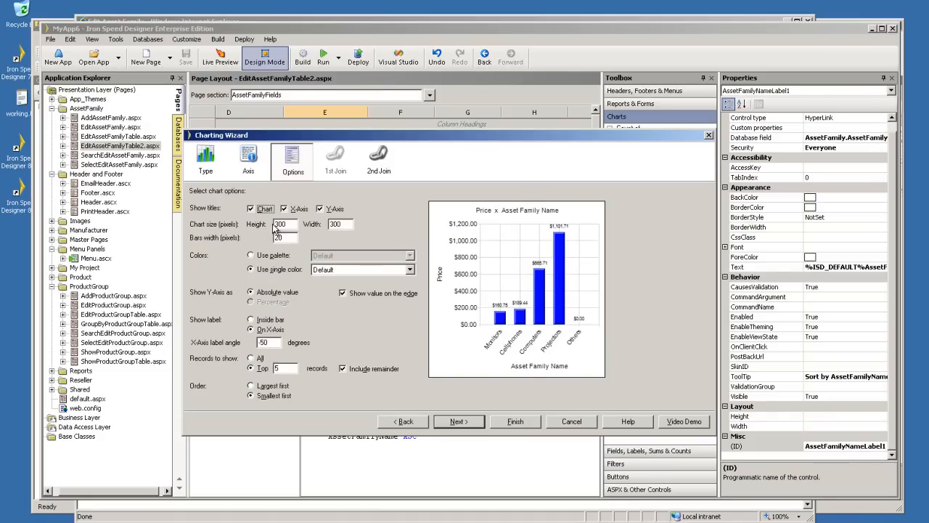
click(473, 425)
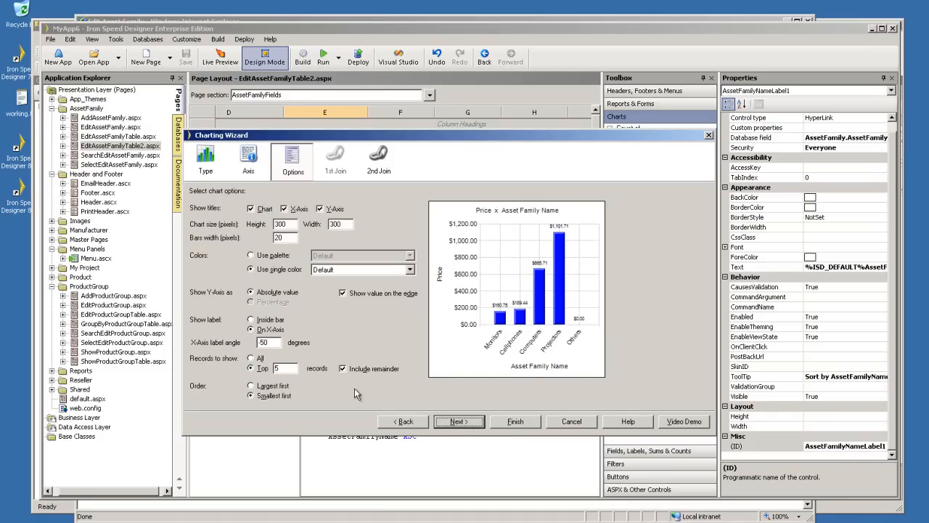
click(343, 369)
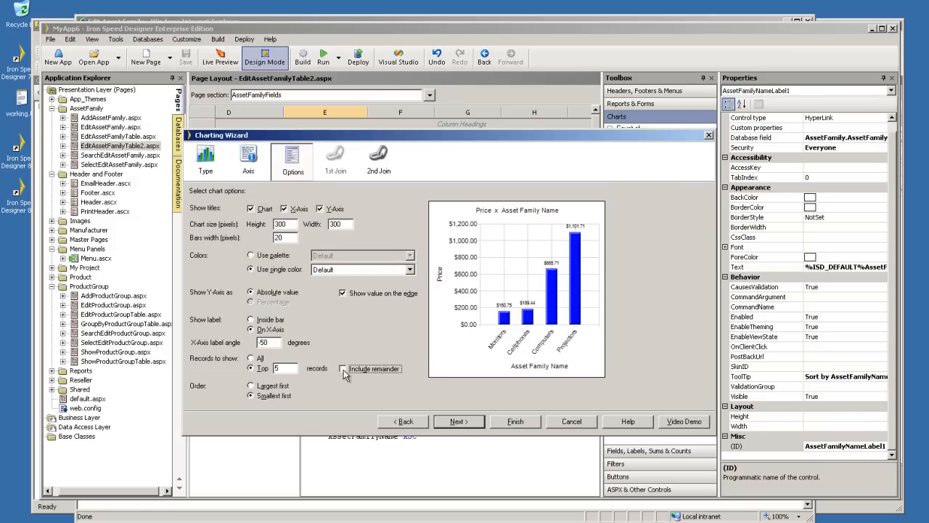
click(251, 359)
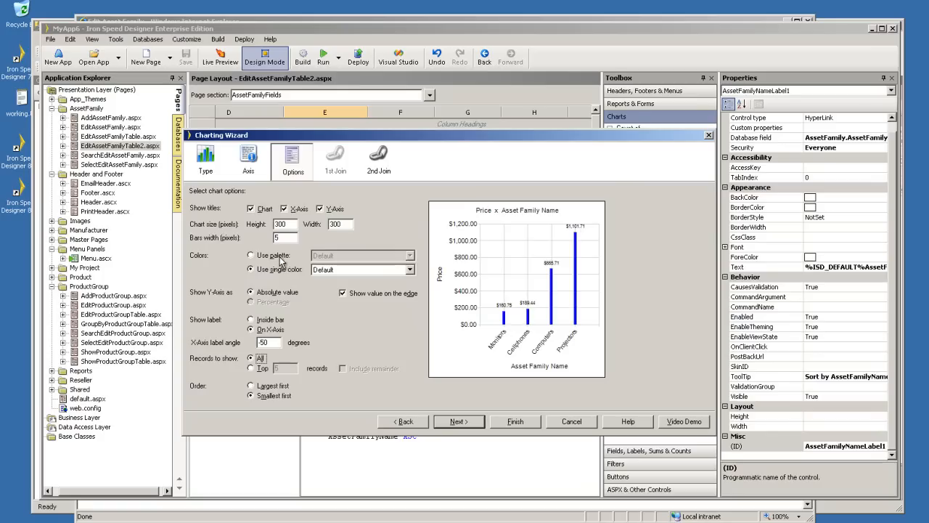
- Try the Excel palette for the chart's bar colors
click(280, 257)
click(395, 259)
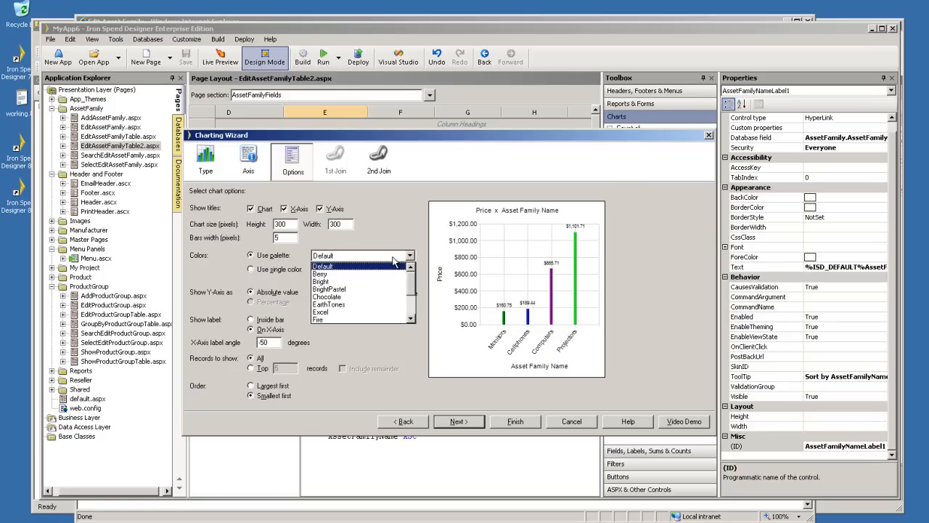
click(359, 313)
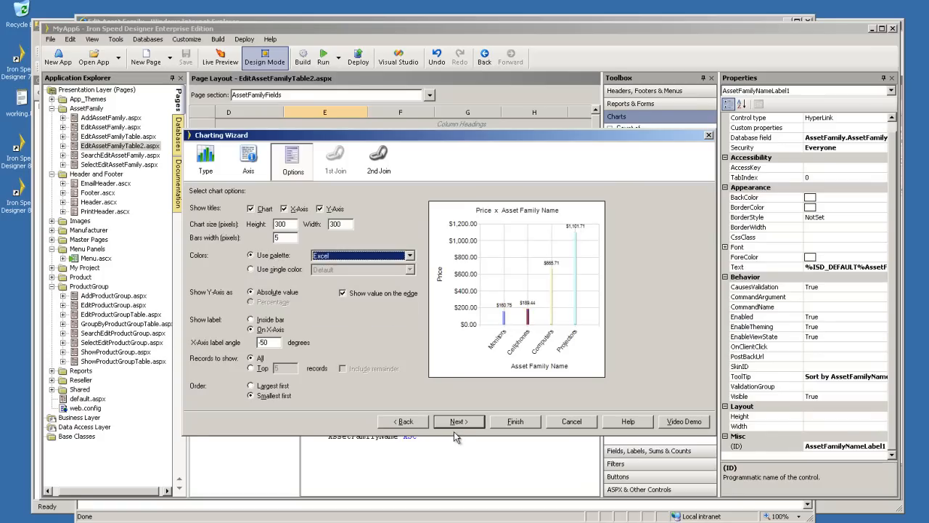
- Use the single color AliceBlue for the chart's bars and finish the Charting Wizard
click(276, 269)
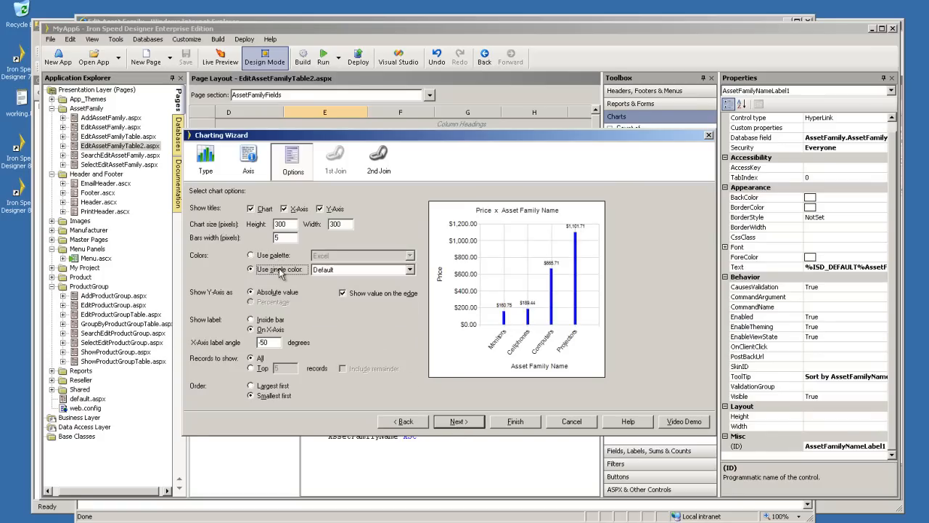
click(392, 271)
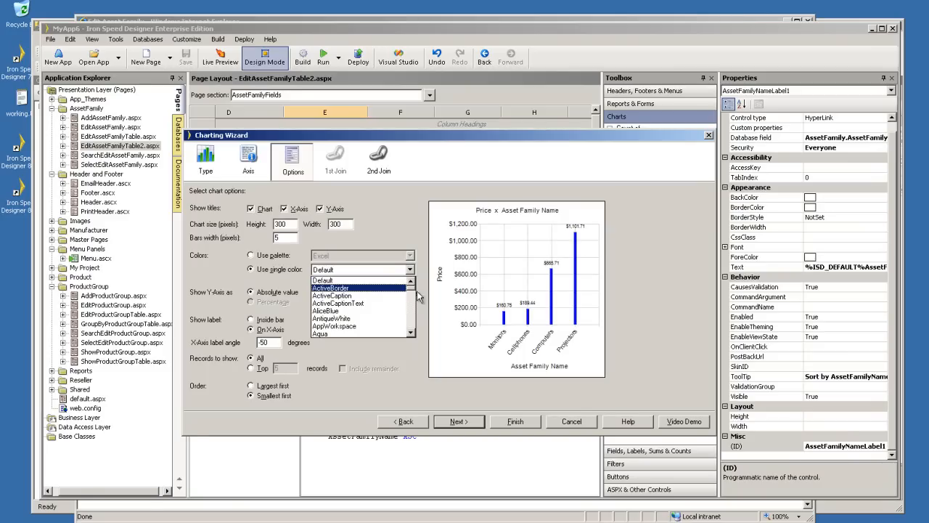
click(385, 312)
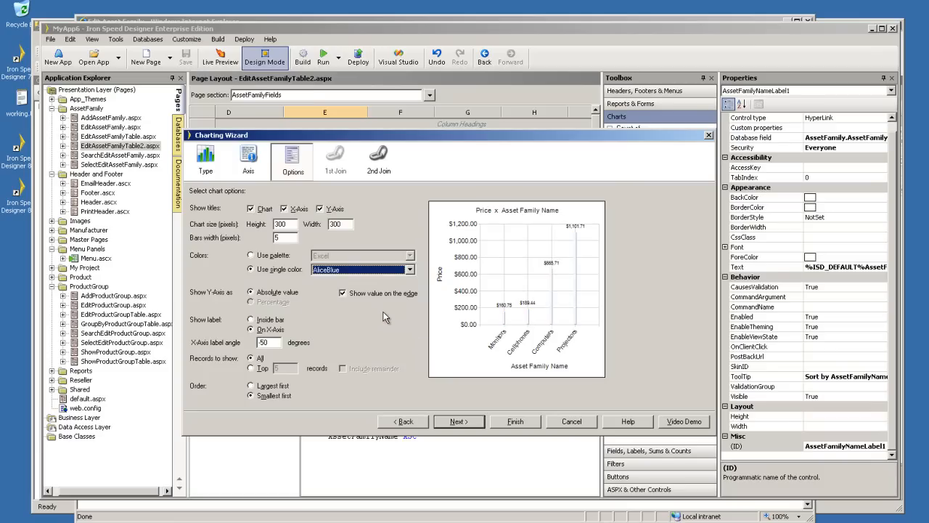
click(410, 270)
click(411, 271)
click(457, 422)
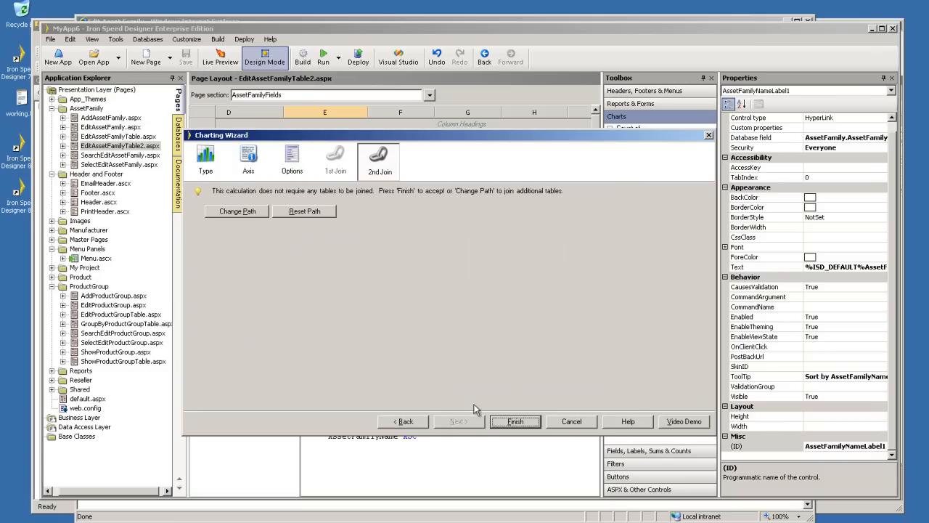
click(504, 422)
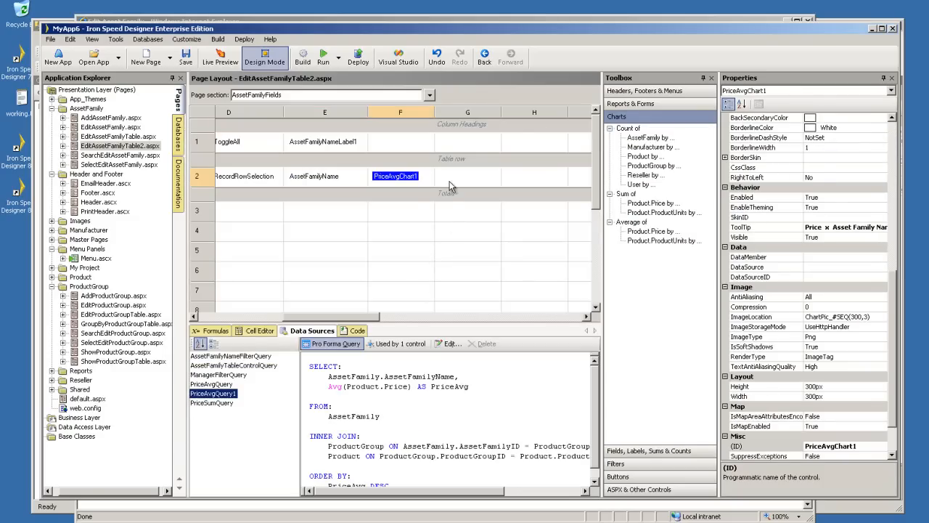
- Add a column chart of average Product.Price to the table row beside PriceAvgChart1, with ProductGroupName from the ProductGroup table on its X-axis
click(653, 233)
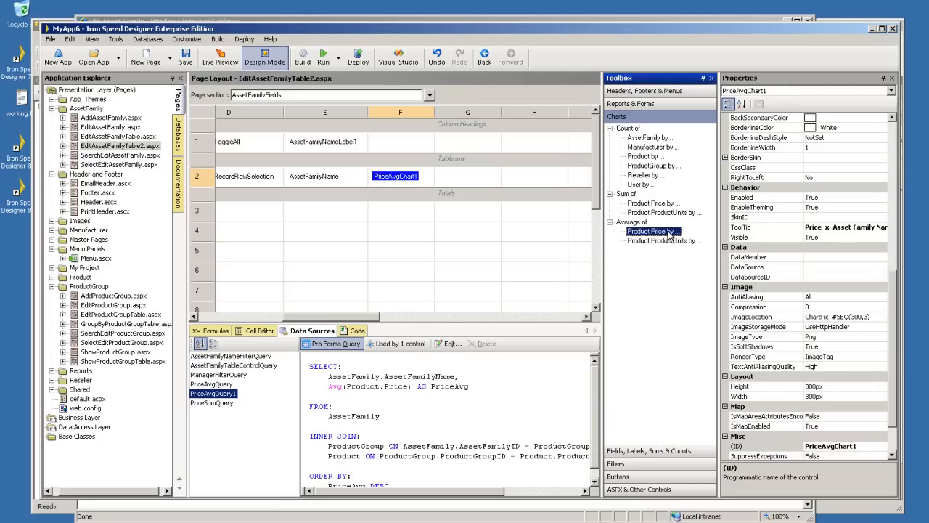
drag(667, 234, 471, 179)
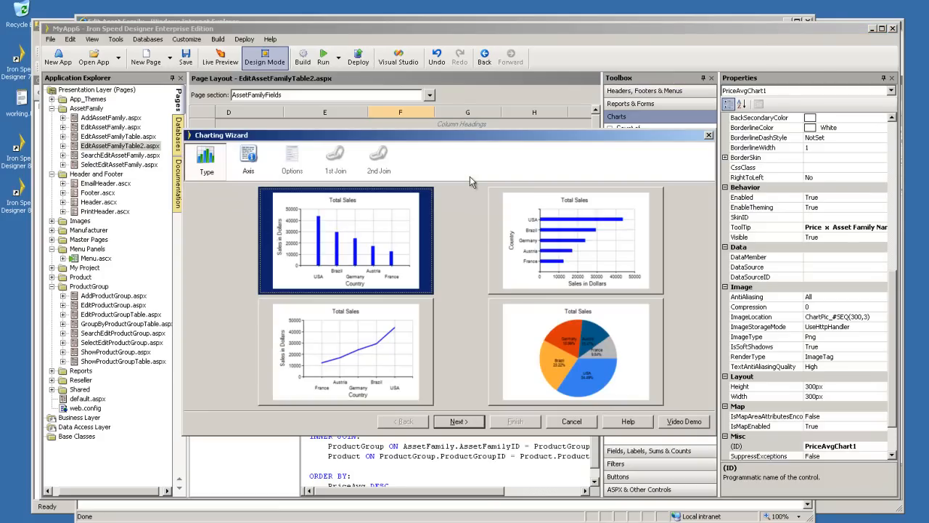
click(477, 424)
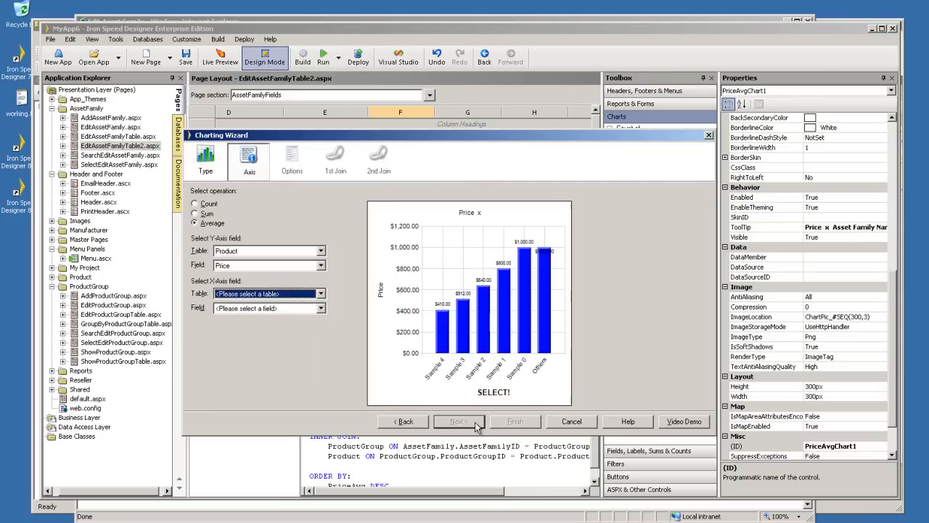
click(305, 296)
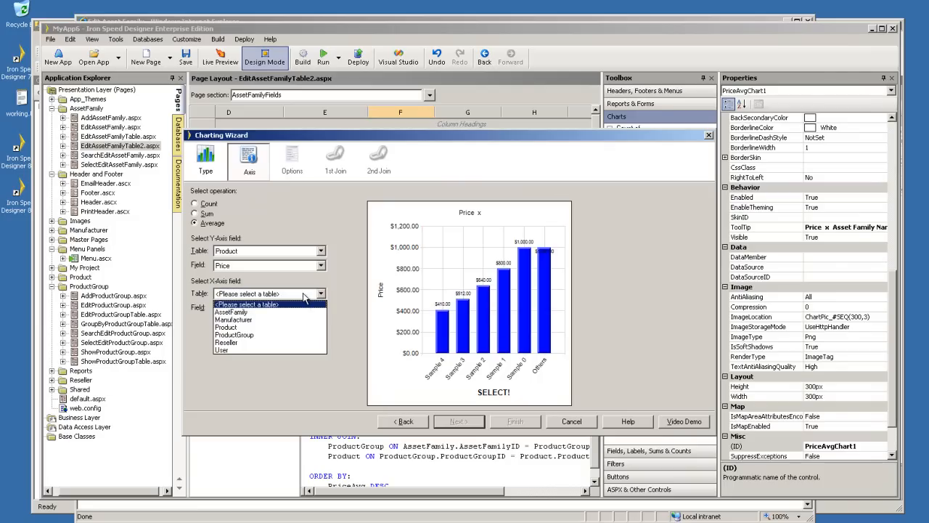
click(301, 335)
click(308, 311)
click(293, 349)
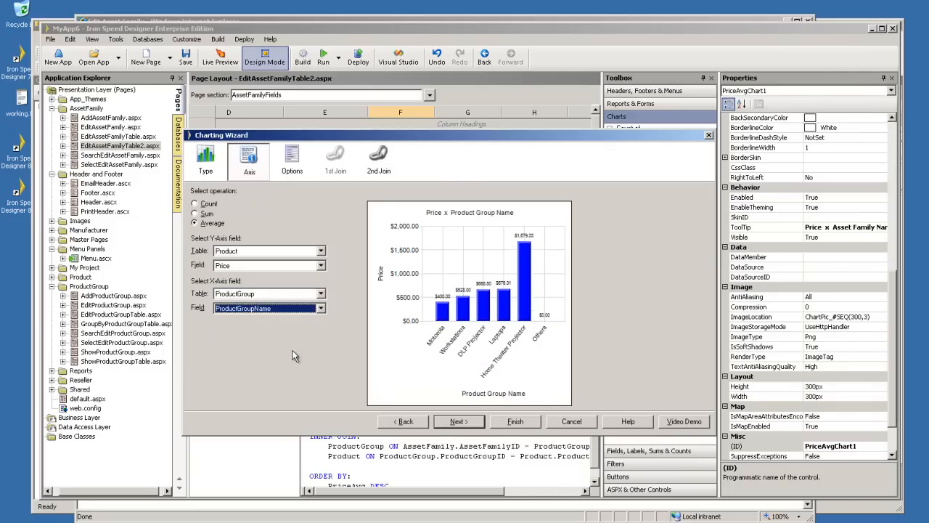
- In the chart options, exclude the remainder and show all records
click(470, 424)
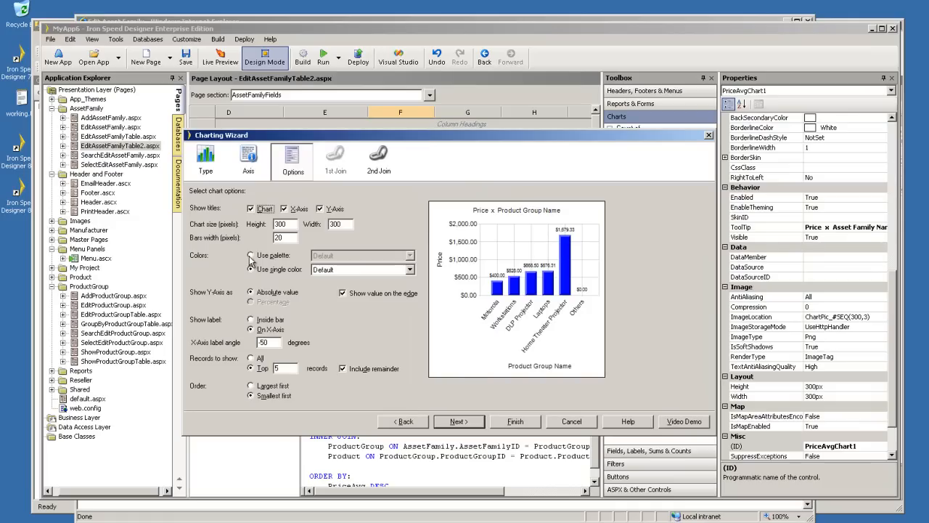
click(342, 369)
click(258, 359)
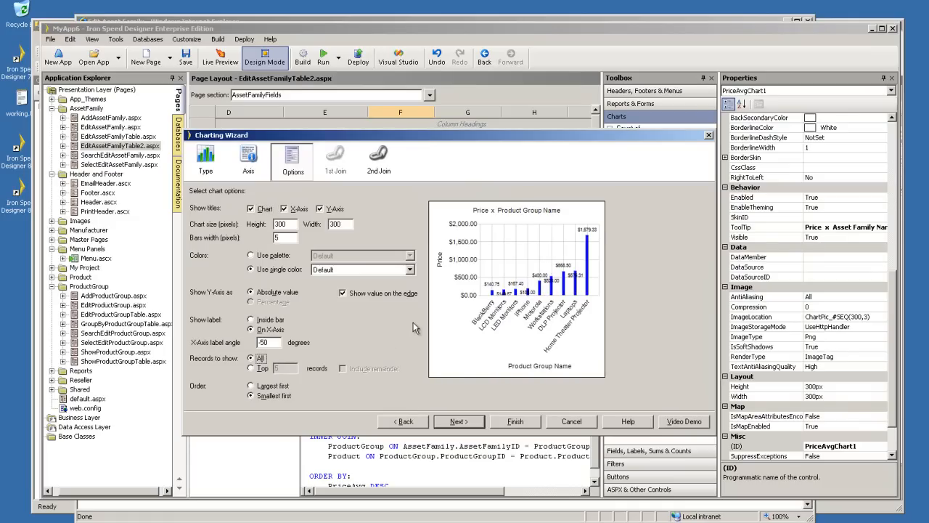
- Color the chart's bars with the Bright palette and finish the Charting Wizard
click(369, 271)
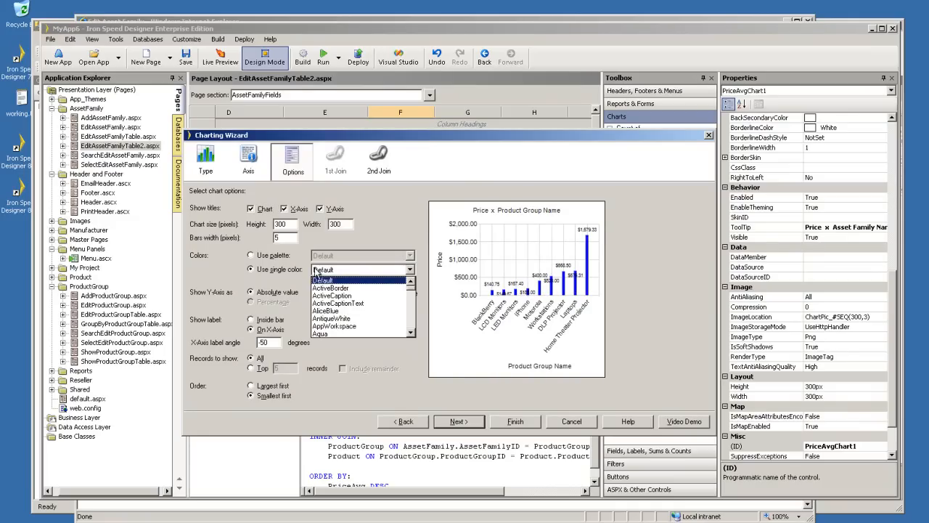
click(283, 261)
click(277, 256)
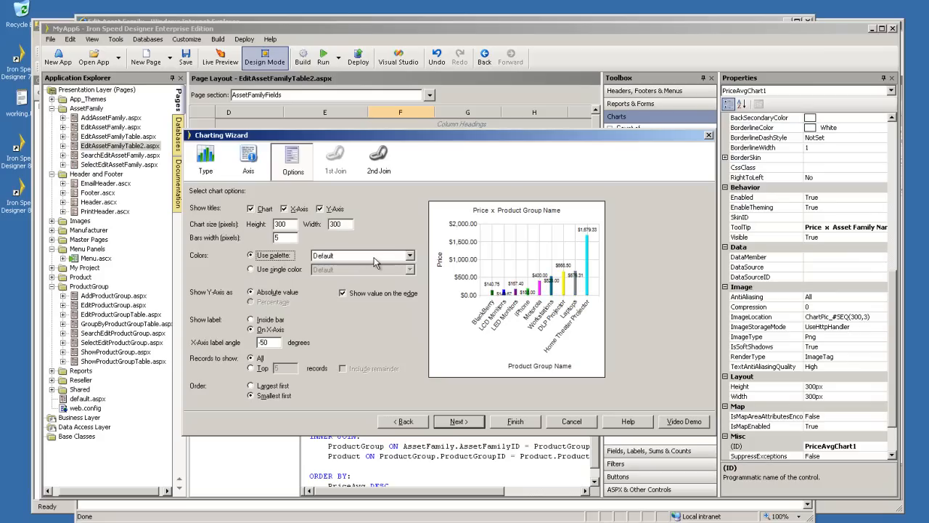
click(374, 260)
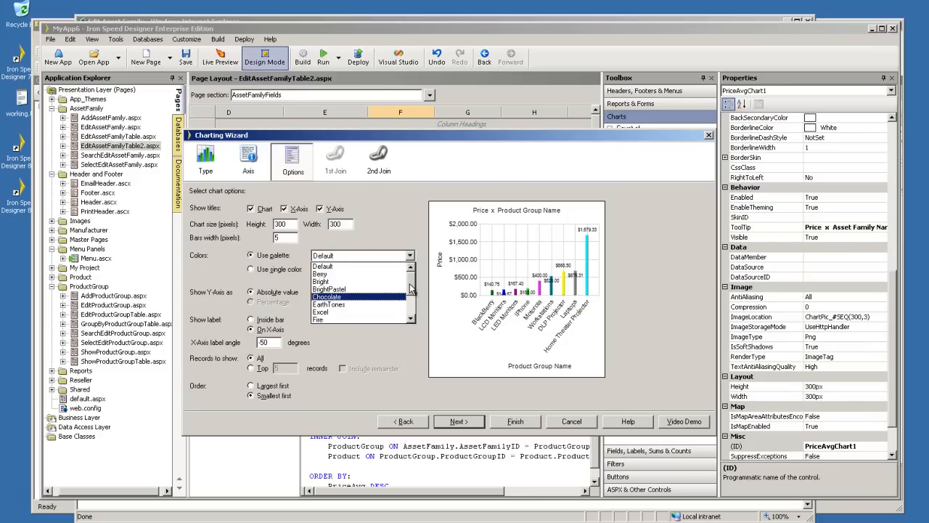
click(378, 282)
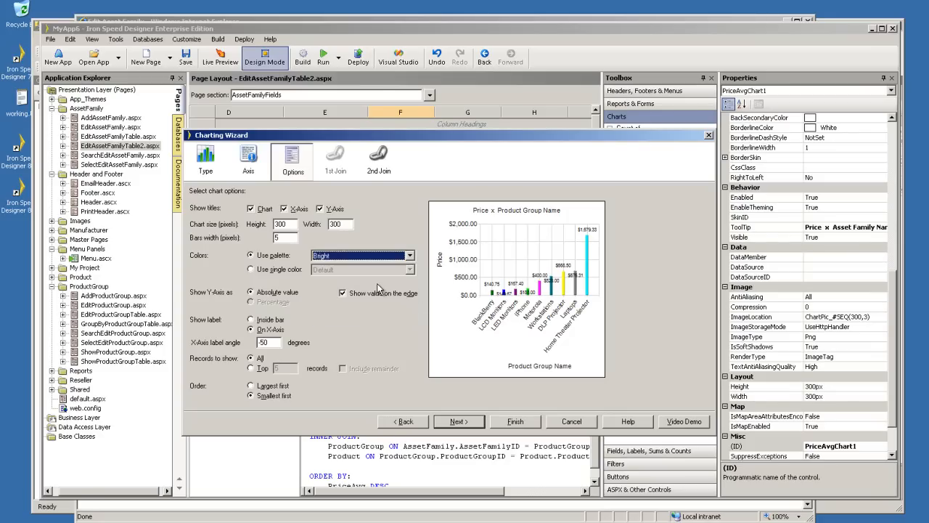
click(465, 424)
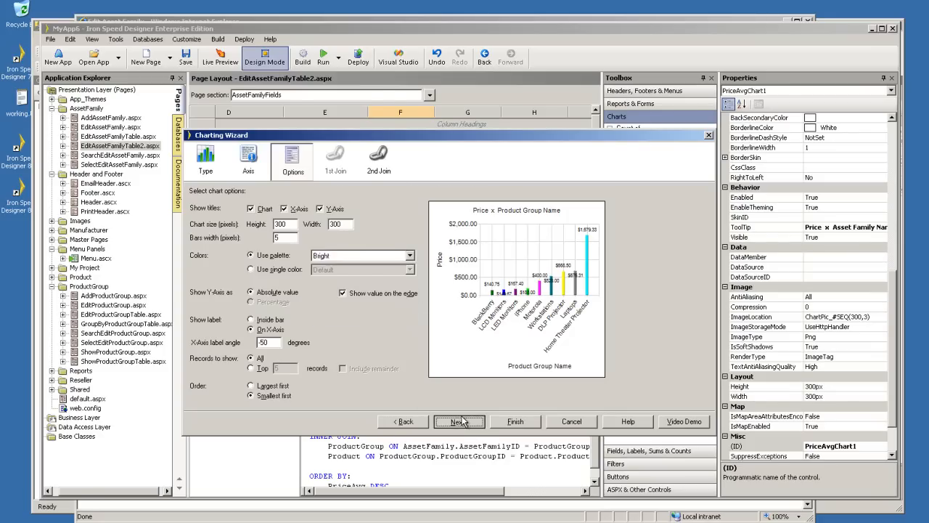
click(526, 424)
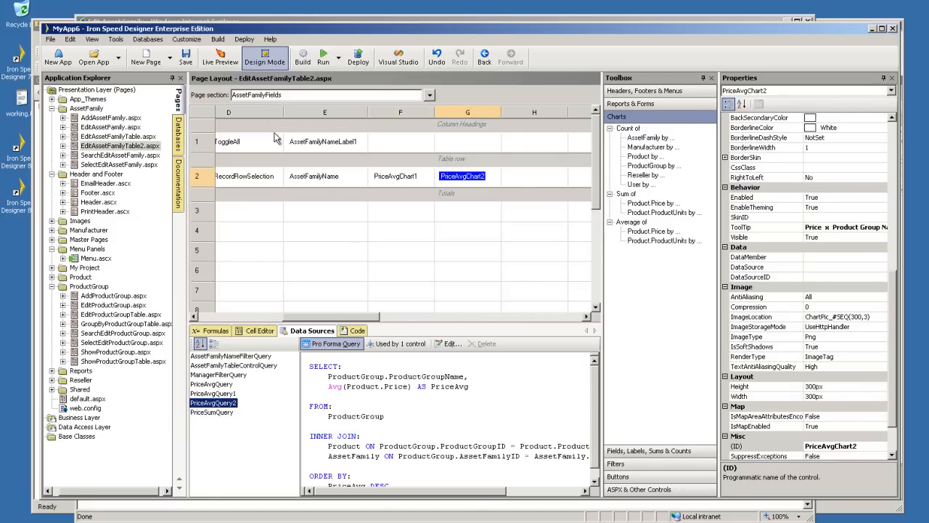
- Change the chart title formula of PriceAvgChart1 to "Avg Price for Asset Family"
click(407, 181)
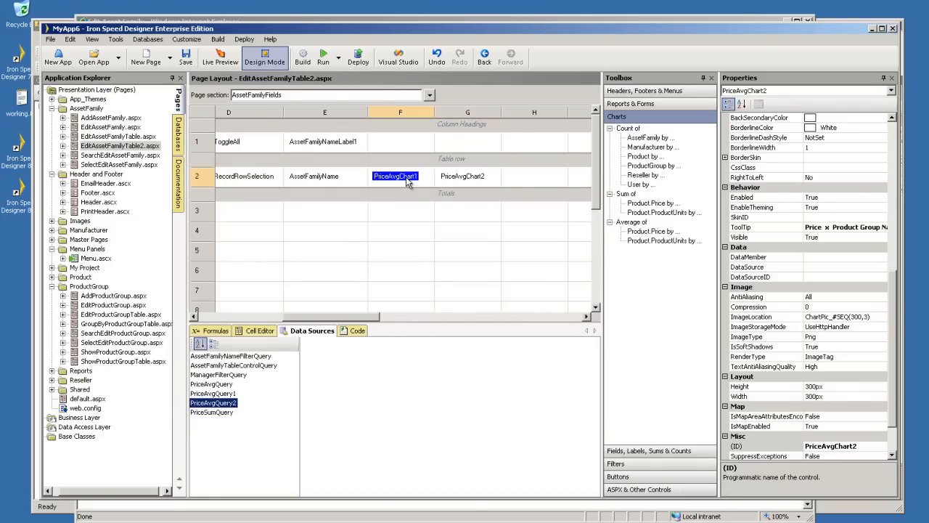
click(216, 331)
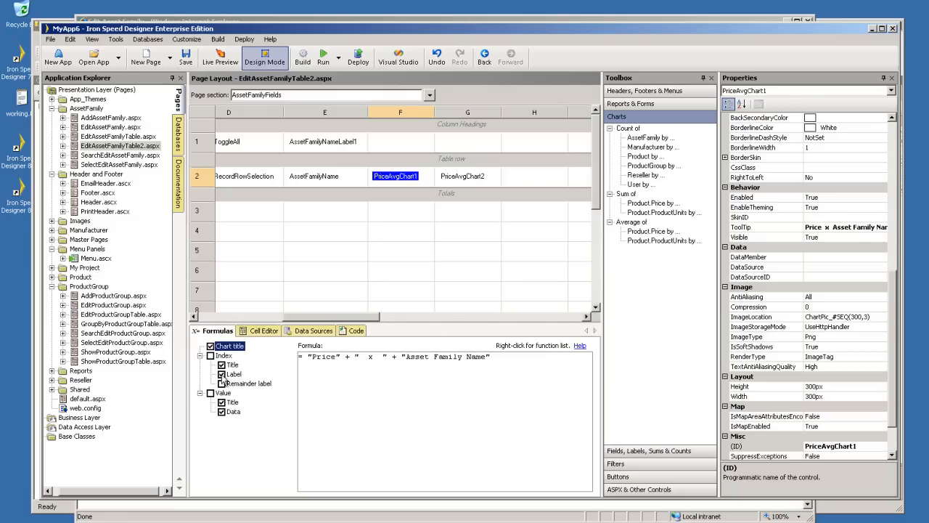
click(313, 357)
text(Avg)
key(Right)
key(Right)
key(Right)
key(shift+Right)
key(shift+Right)
key(shift+Right)
key(shift+Right)
key(shift+Right)
key(shift+Right)
key(shift+Right)
key(shift+Right)
key(shift+Right)
key(shift+Right)
key(shift+Right)
key(shift+Right)
key(shift+Right)
key(shift+Right)
key(shift+Right)
text(for)
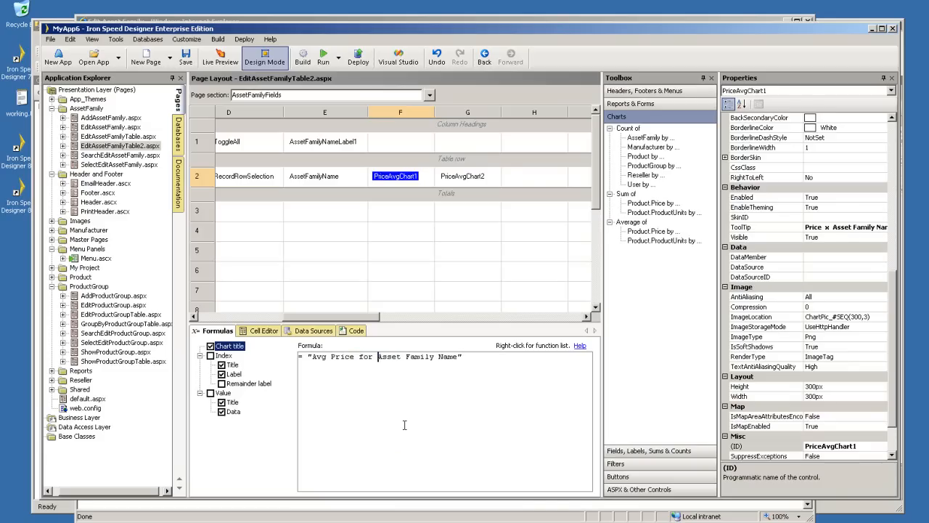
key(Right)
key(Right)
key(Right)
key(Right)
key(Right)
key(Right)
key(Right)
key(Right)
key(Right)
key(Right)
key(shift+Right)
key(shift+Right)
key(shift+Right)
key(shift+Right)
key(shift+Right)
key(Delete)
- Change the chart title formula of PriceAvgChart2 to "Avg Price for Product Group"
click(462, 177)
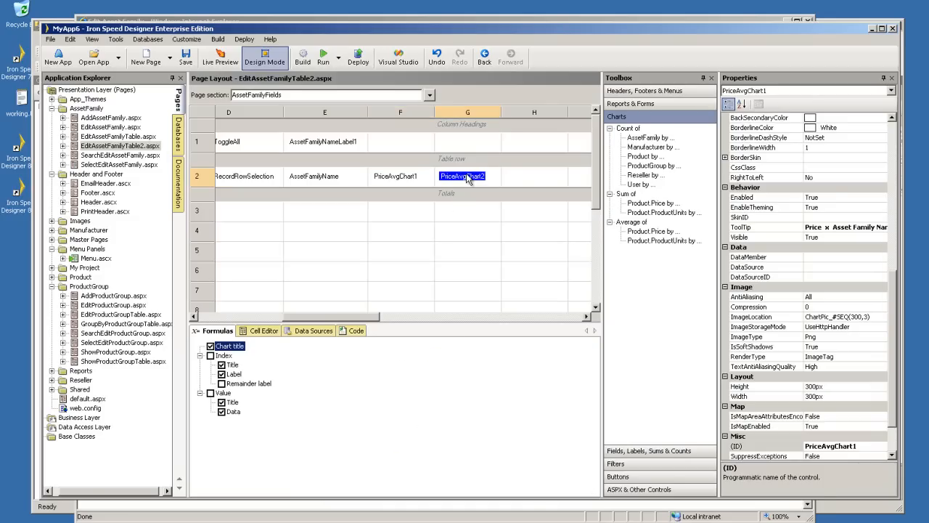
click(315, 356)
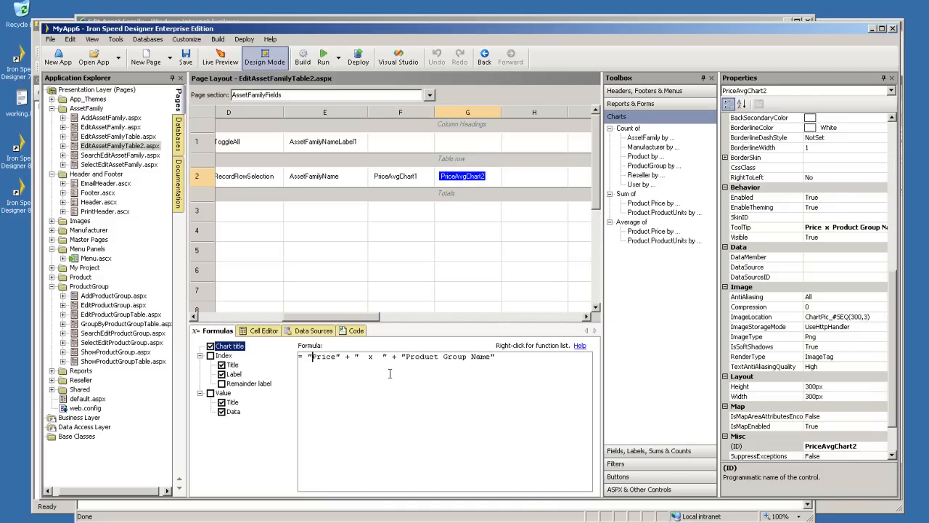
text(Avg)
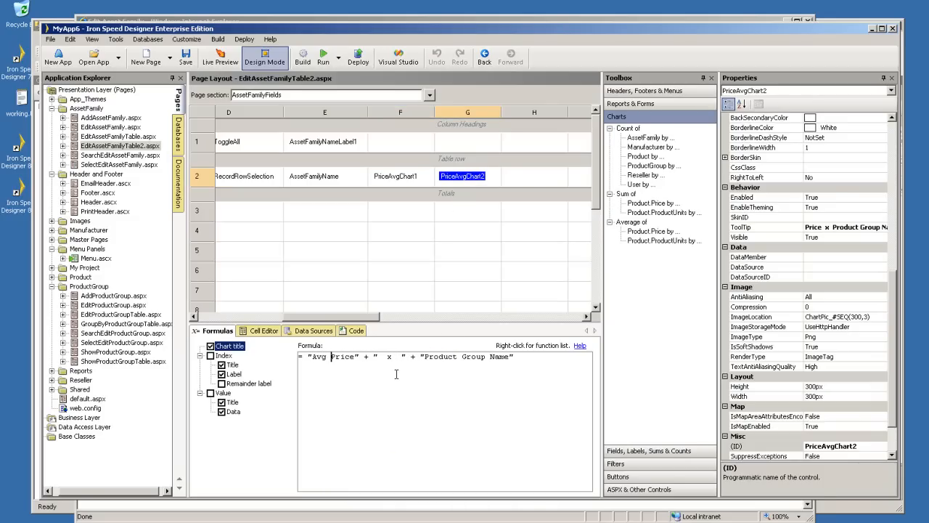
key(shift+Right)
key(shift+Right)
key(shift+Right)
key(shift+Right)
key(shift+Right)
key(shift+Right)
key(shift+Right)
key(shift+Right)
key(shift+Right)
key(shift+Right)
key(shift+Right)
key(shift+Right)
key(shift+Right)
key(shift+Right)
key(shift+Right)
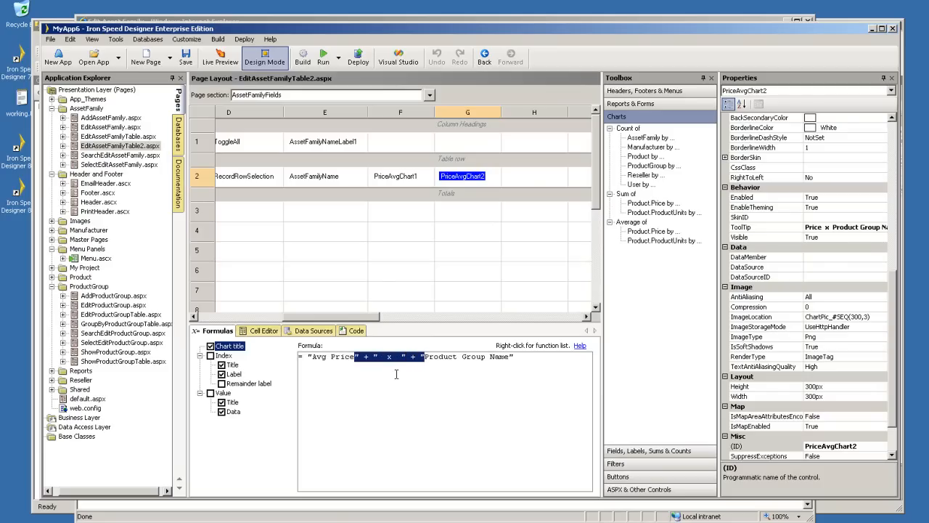
text(for)
key(Right)
key(Right)
key(Right)
key(Right)
key(Right)
key(Right)
key(Right)
key(Right)
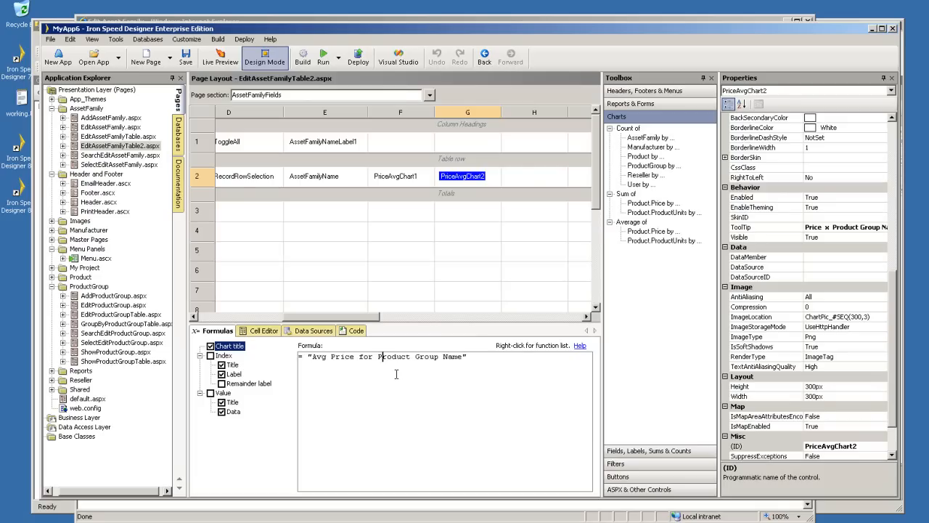
key(shift+Right)
key(shift+Right)
key(shift+Right)
key(shift+Right)
key(shift+Right)
key(Delete)
- Build the application and reload the Edit Asset Family page in Internet Explorer
click(303, 58)
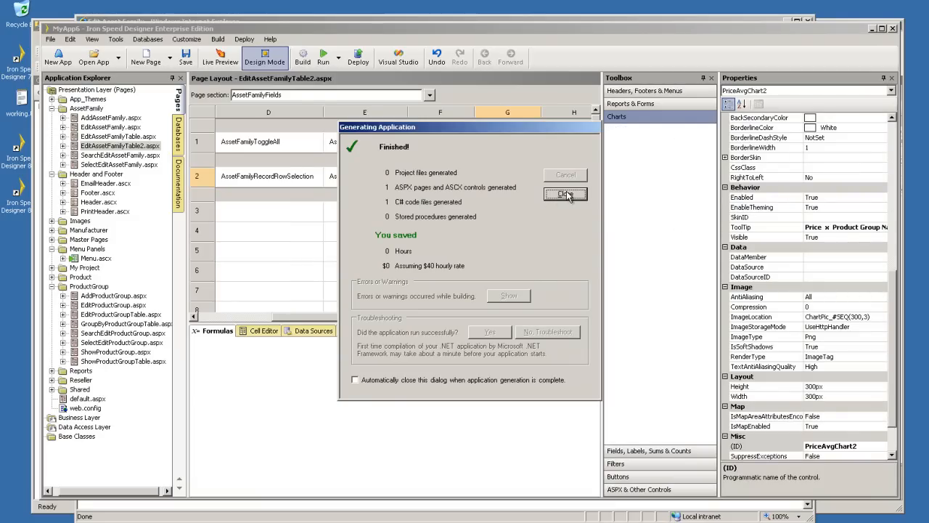
click(565, 195)
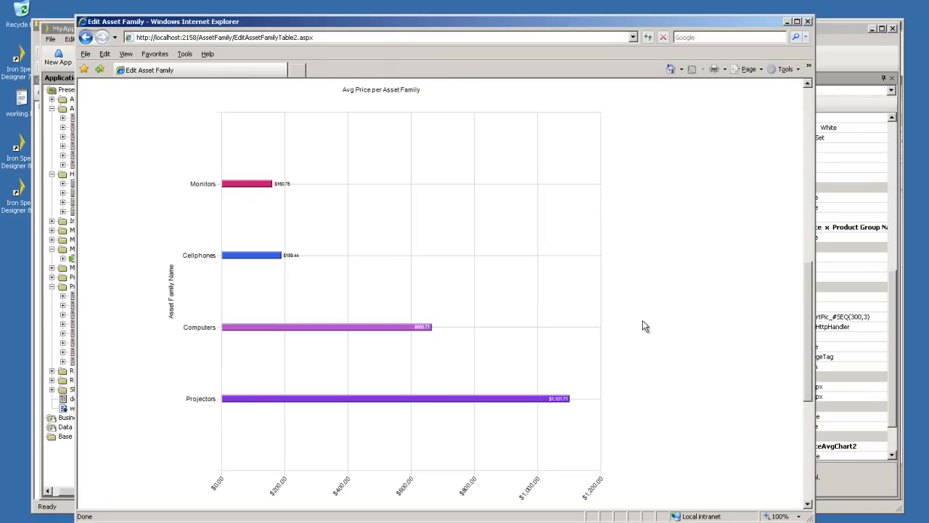
key(F5)
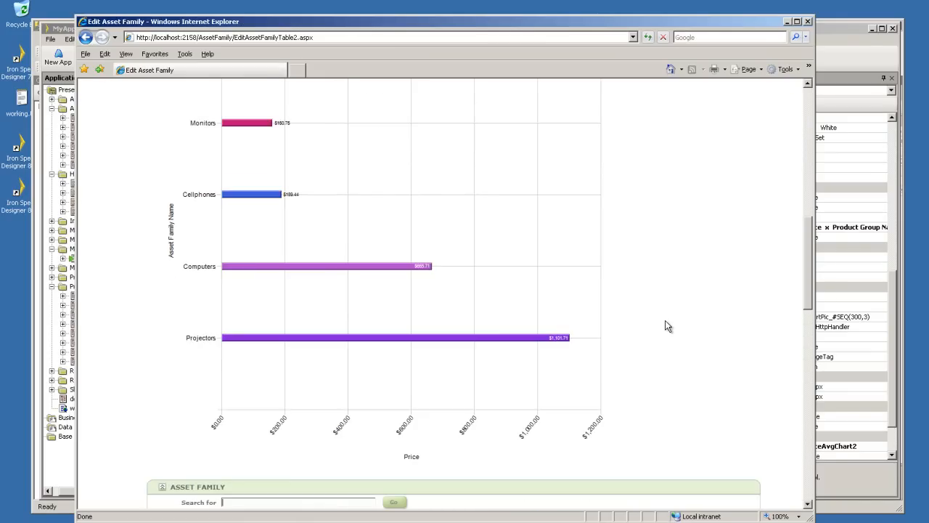
- Examine the asset family and product group average price charts in each table row and compare them with the overall average price chart
scroll(668, 327, down, 5)
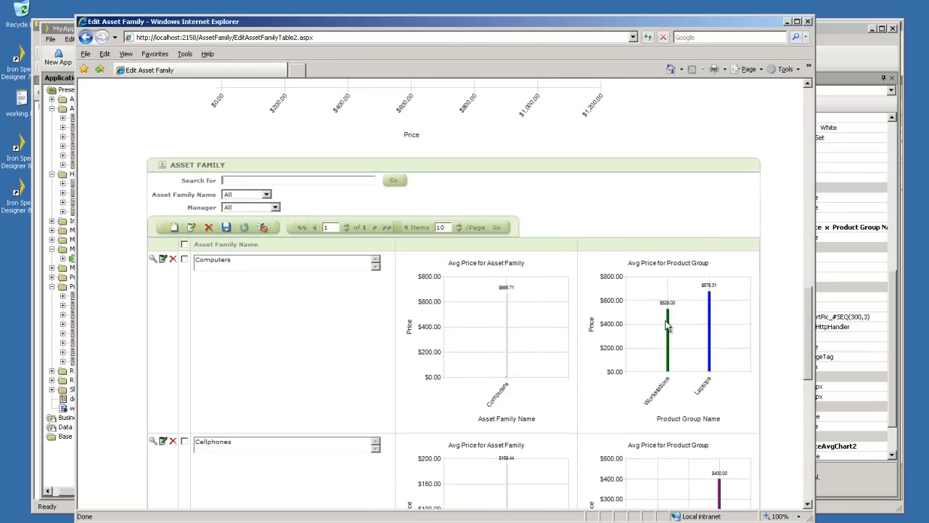
scroll(668, 327, down, 2)
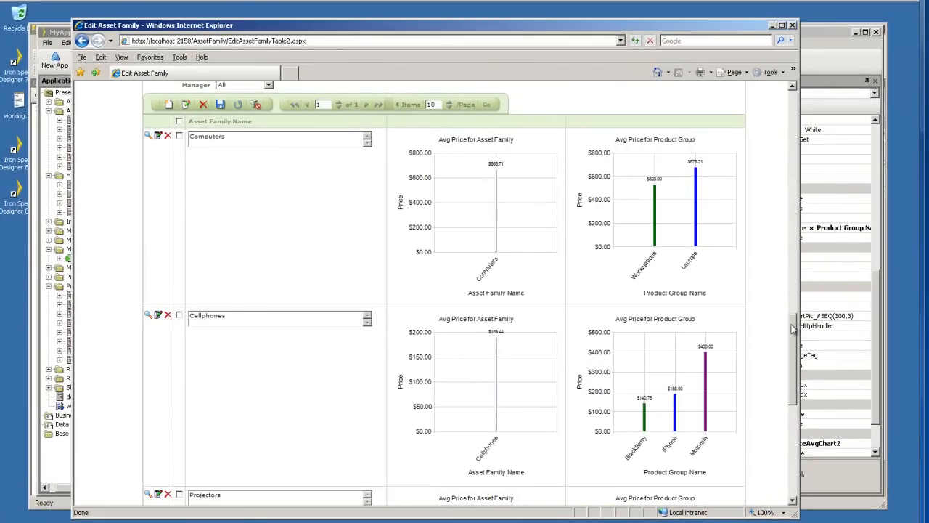
drag(798, 356, 799, 386)
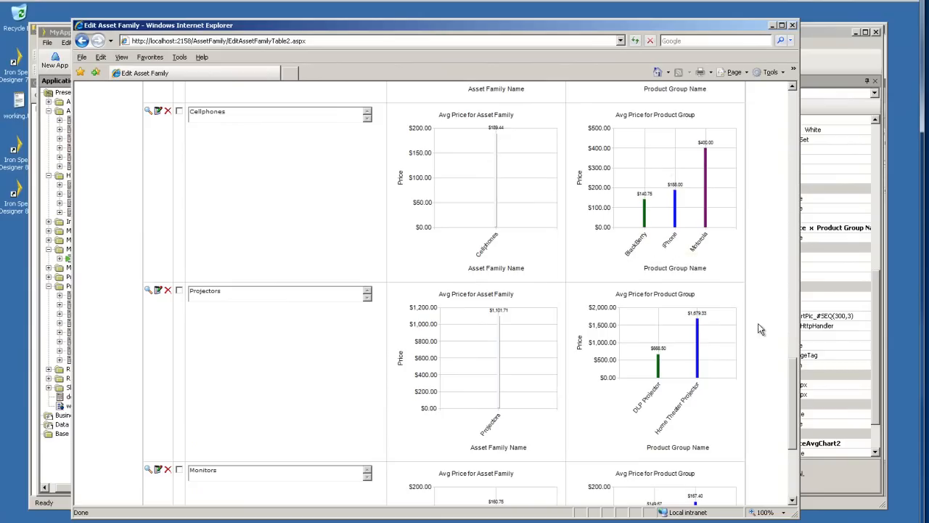
mouse_move(795, 387)
mouse_down()
mouse_move(795, 408)
mouse_move(795, 379)
mouse_up()
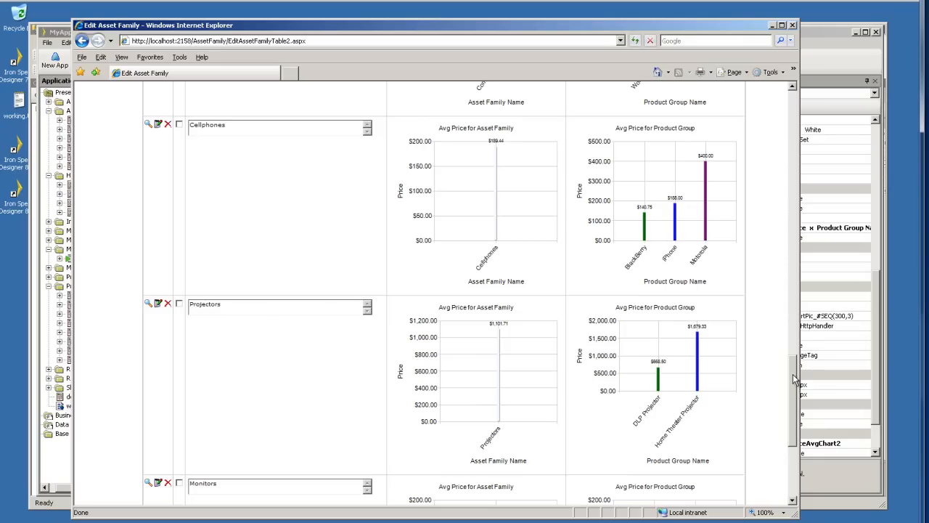
drag(795, 379, 795, 243)
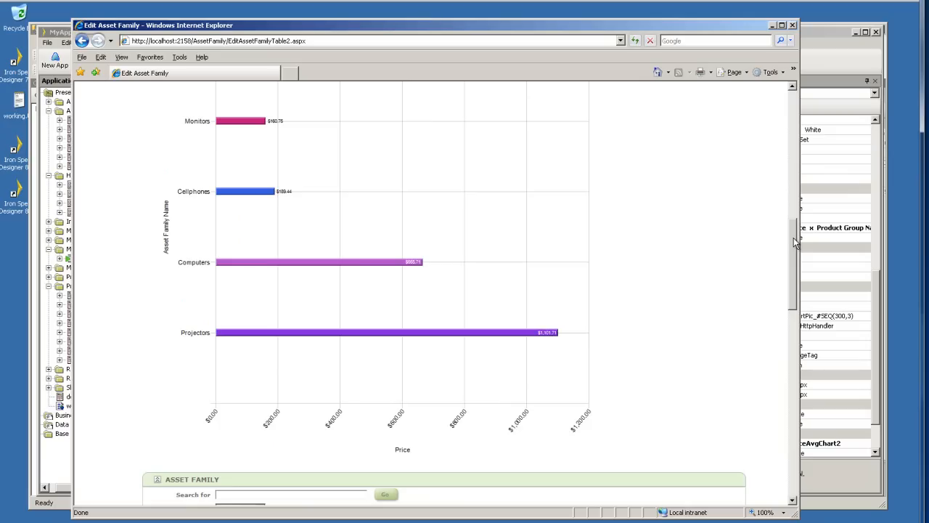
drag(796, 243, 821, 327)
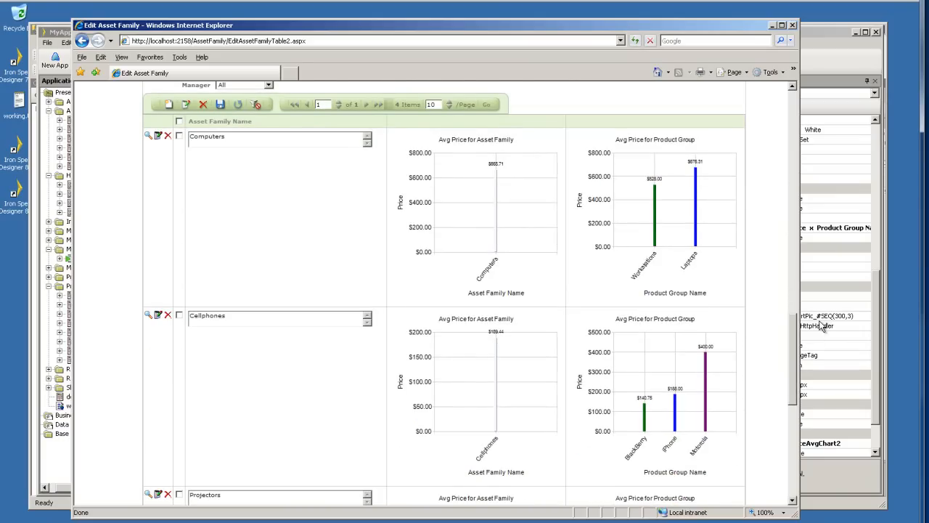